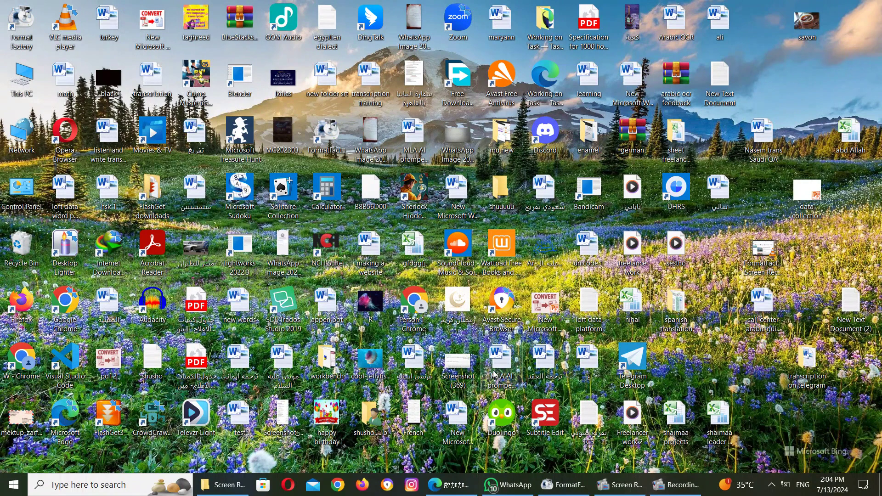
# Step: Restore the Edge browser window and switch to the 'Home - DataPlus' tab
pyautogui.moveTo(458, 486)
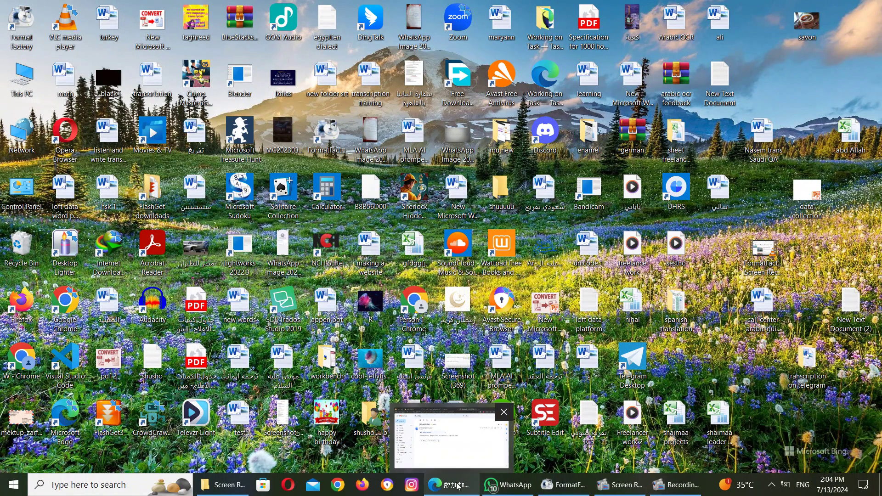
pyautogui.click(458, 486)
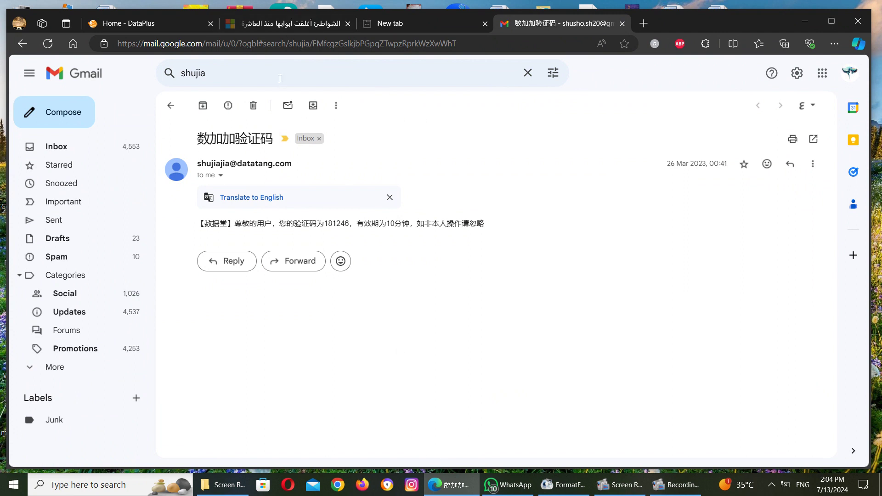
pyautogui.click(180, 28)
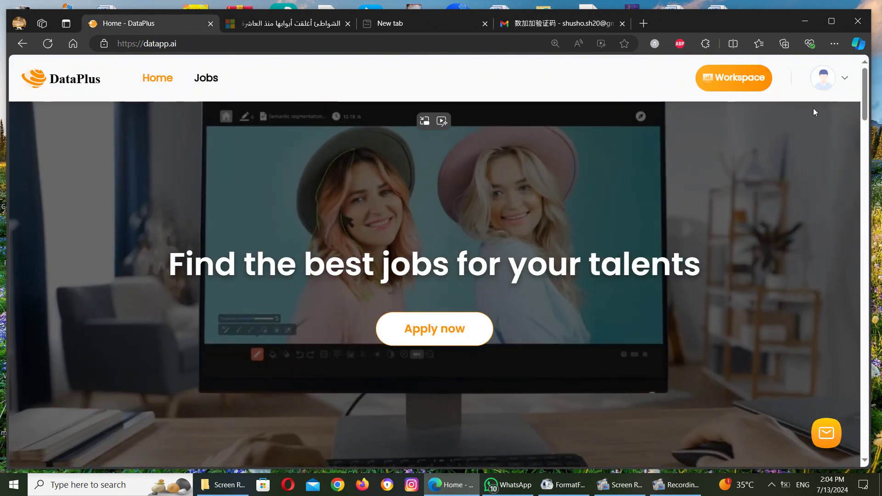
# Step: Log out of DataPlus from the avatar menu and confirm with Yes
pyautogui.click(823, 78)
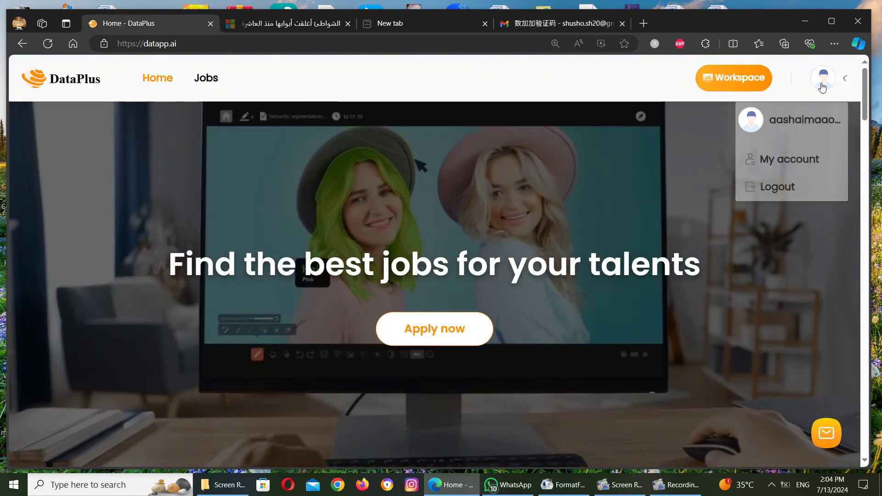
pyautogui.click(779, 204)
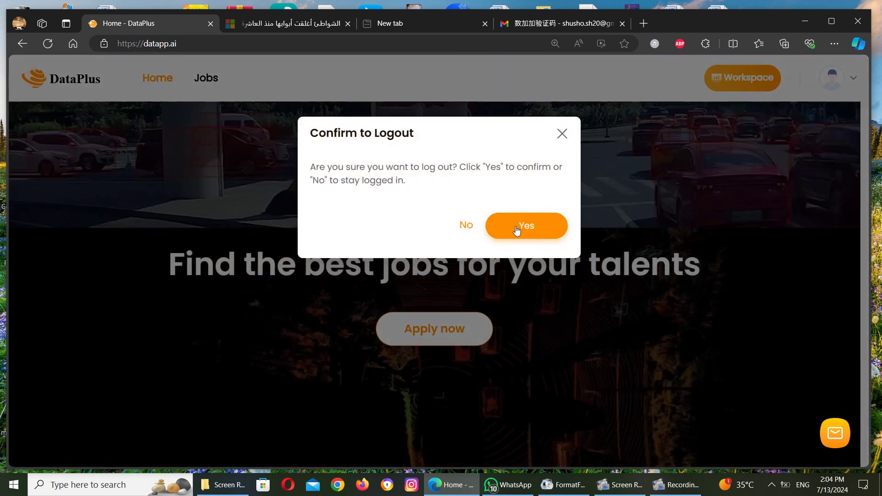
pyautogui.click(516, 229)
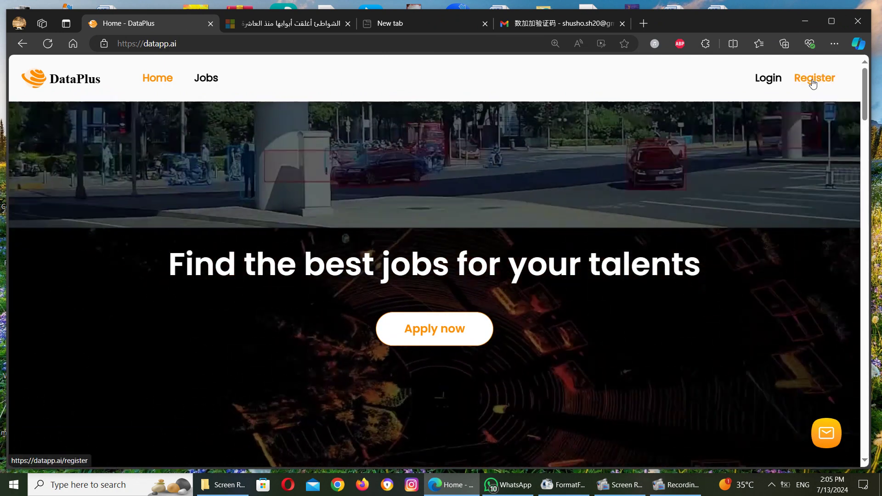
# Step: Open the Register form, glance at Gmail, then view the password requirements tooltip
pyautogui.click(812, 81)
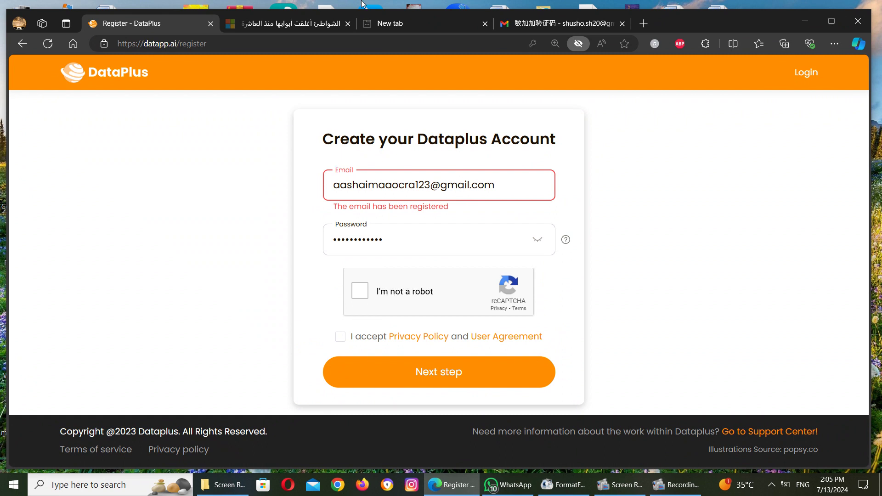
pyautogui.click(538, 22)
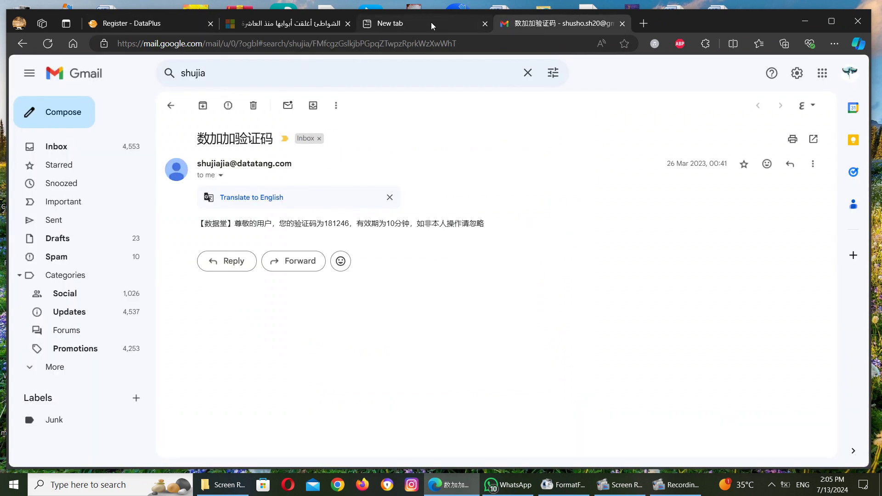
pyautogui.click(183, 24)
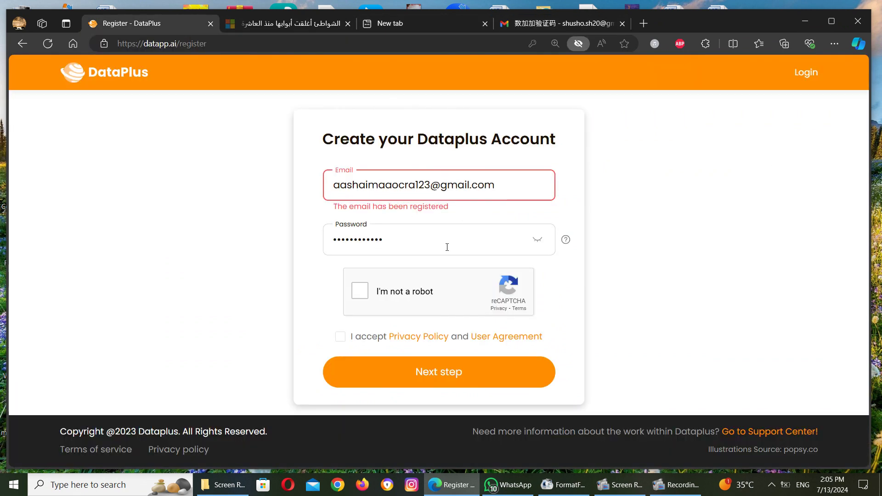
pyautogui.moveTo(568, 241)
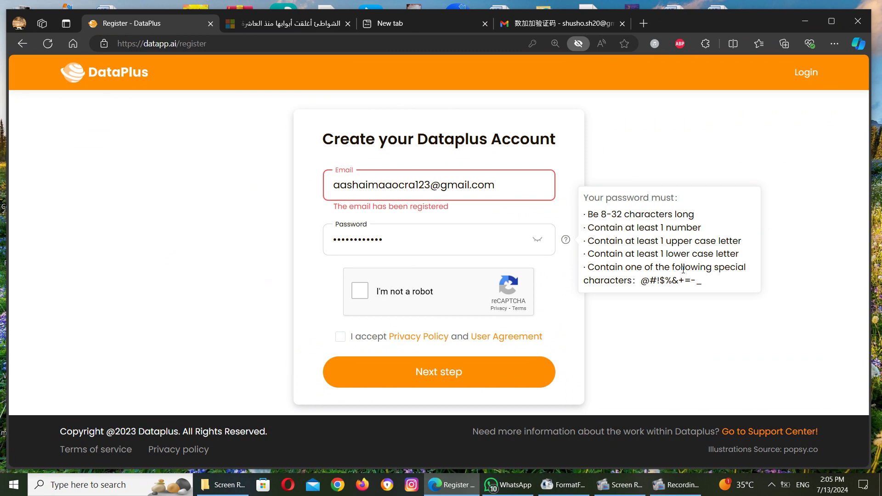
# Step: Highlight the allowed special characters, tick reCAPTCHA and Privacy Policy, then switch to Login
pyautogui.moveTo(642, 278); pyautogui.dragTo(709, 285)
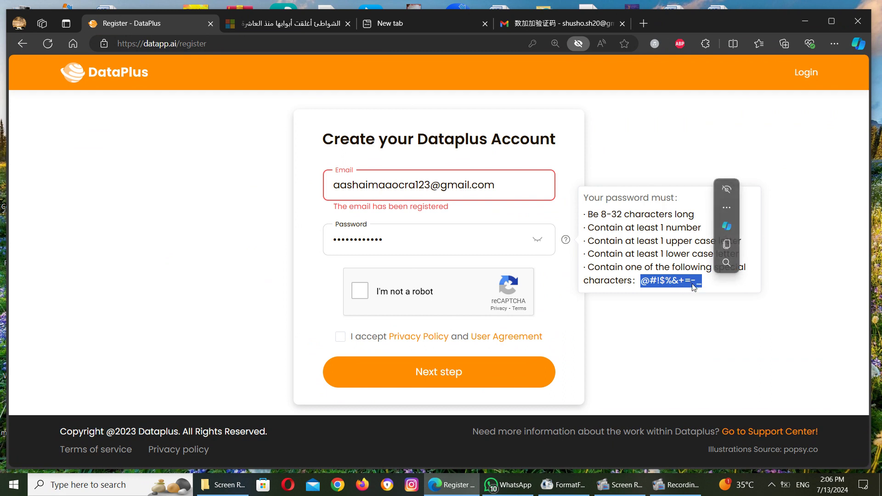
pyautogui.click(702, 301)
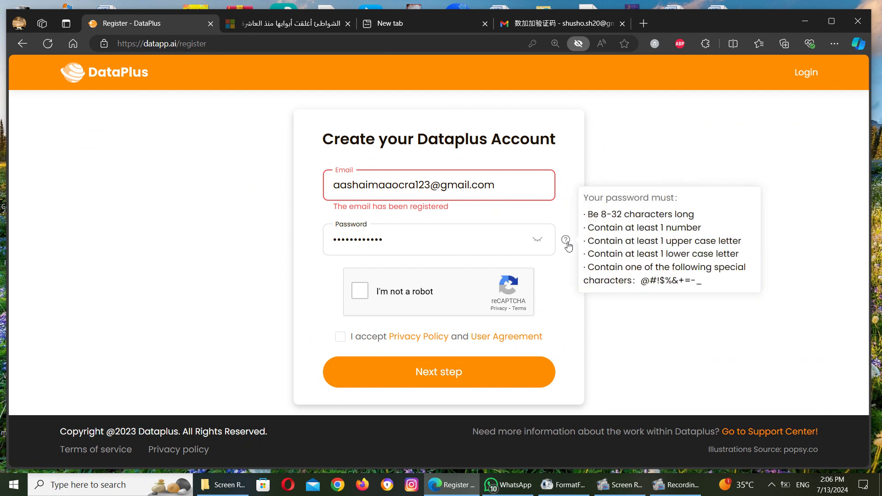
pyautogui.click(358, 294)
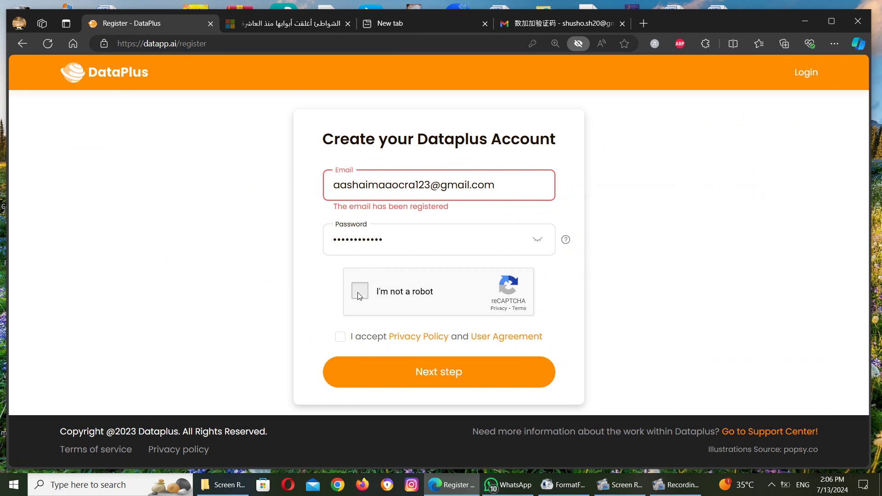
pyautogui.click(341, 340)
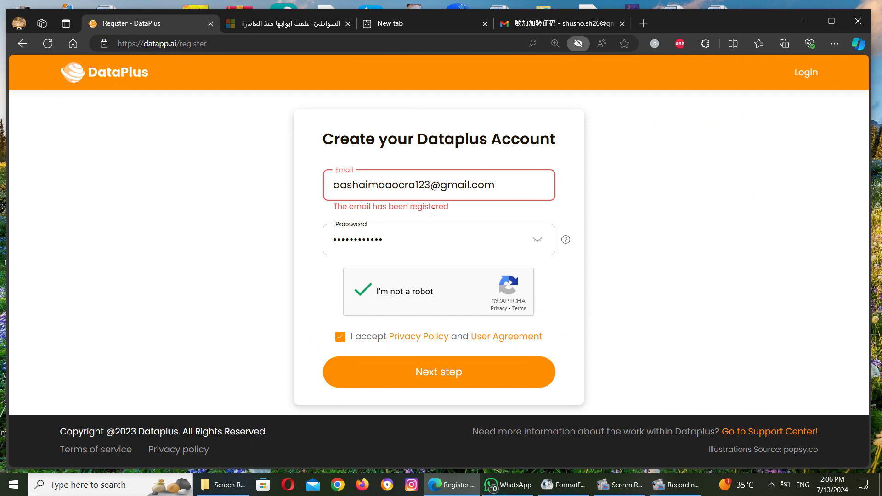
pyautogui.click(799, 73)
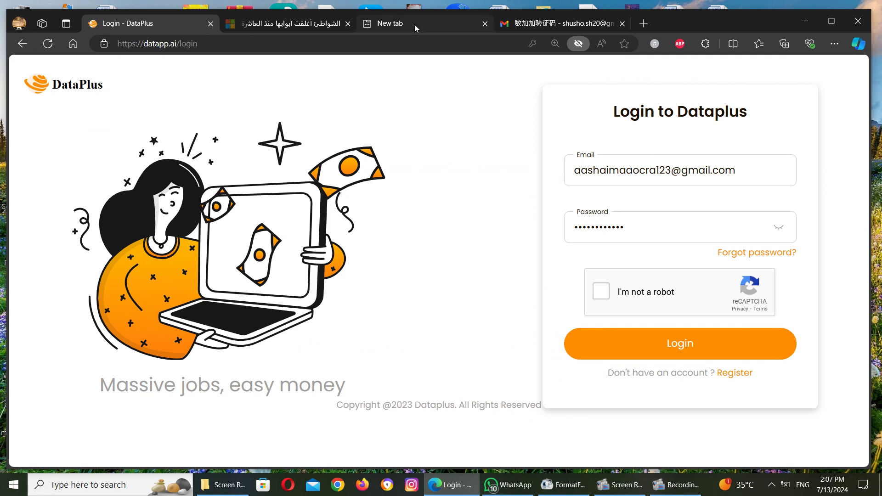
pyautogui.click(554, 29)
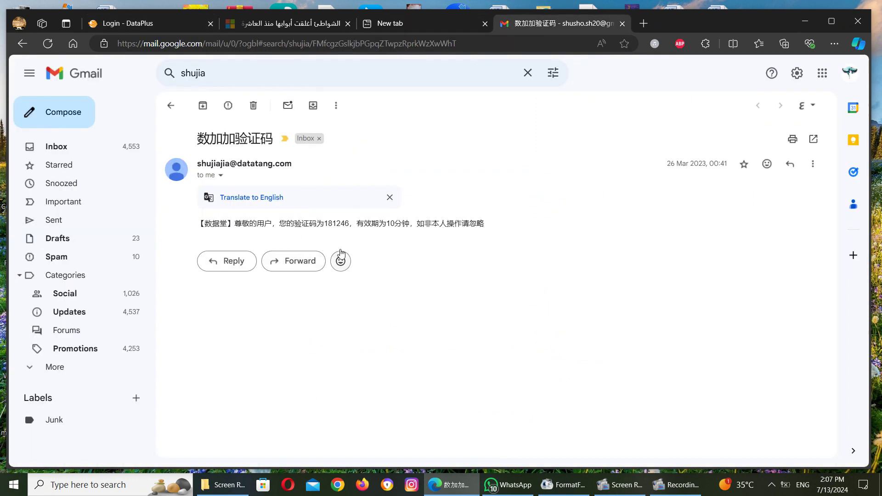
pyautogui.moveTo(325, 224); pyautogui.dragTo(350, 225)
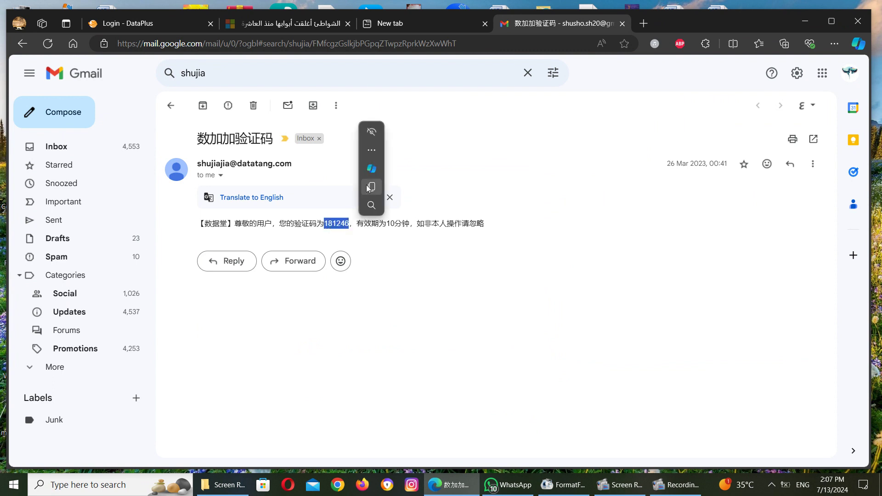
pyautogui.click(371, 187)
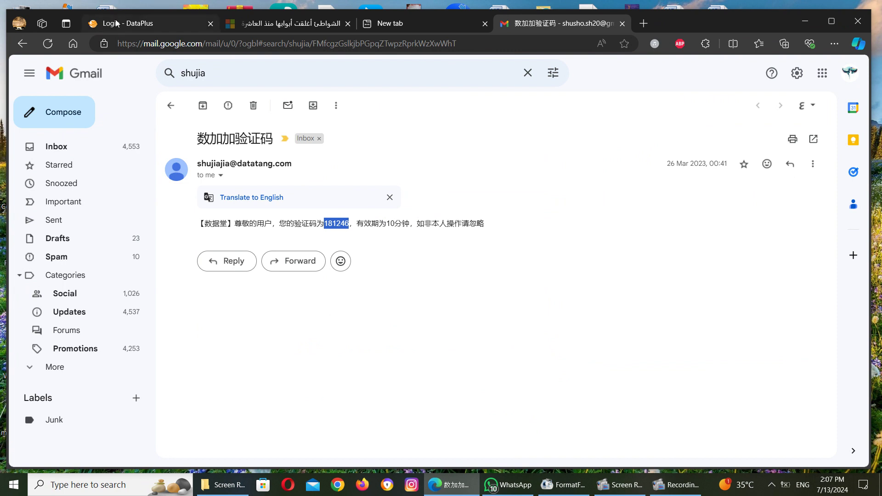
pyautogui.click(116, 23)
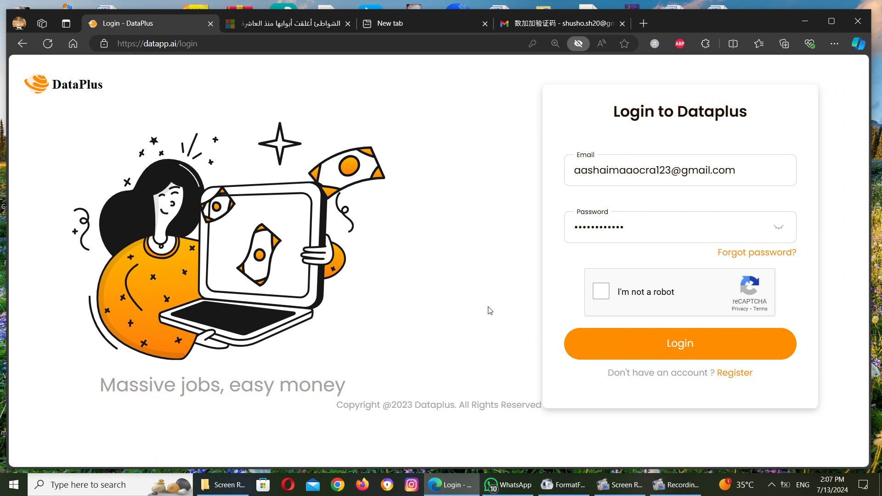
# Step: Pass the reCAPTCHA to sign in, then open My account from the avatar menu
pyautogui.click(596, 298)
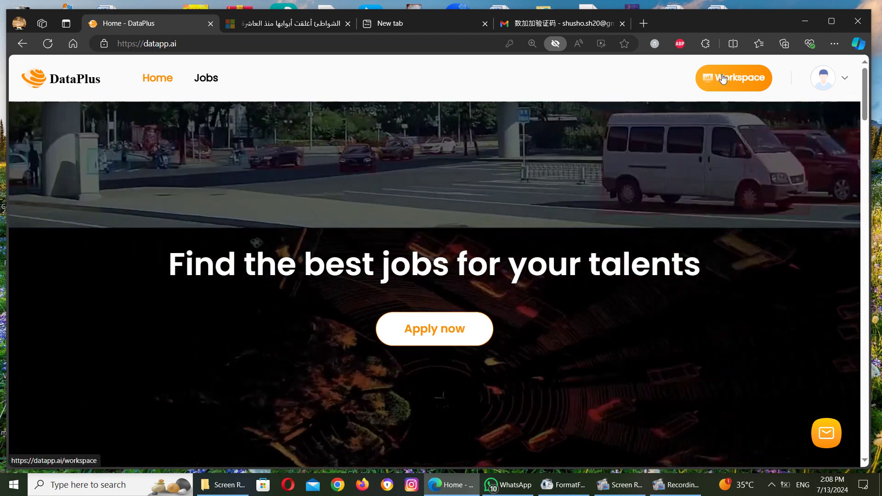
pyautogui.click(823, 78)
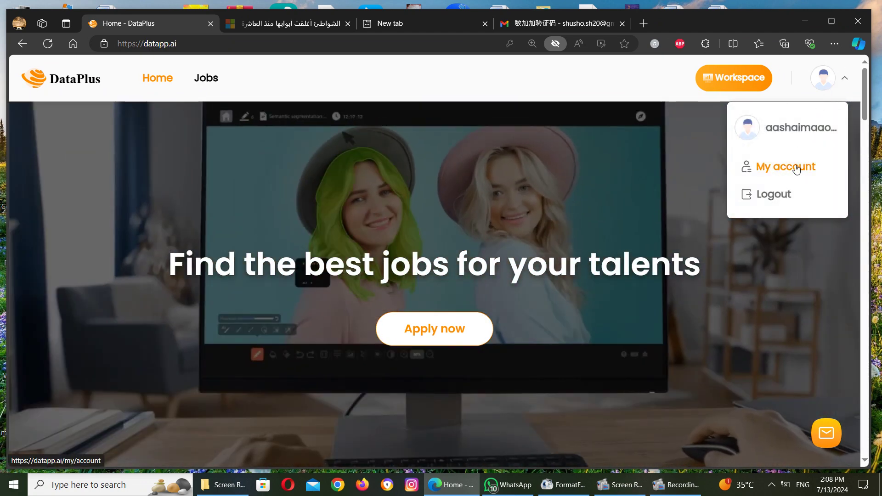
pyautogui.click(796, 167)
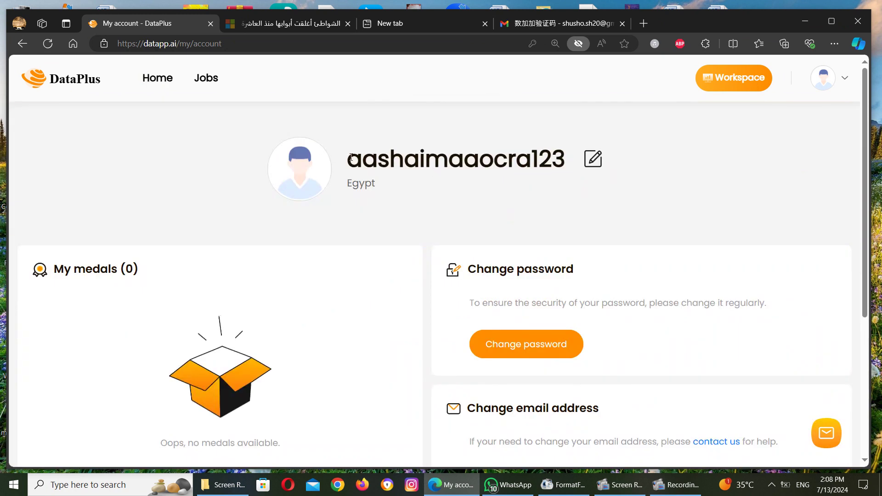
# Step: View the Edit my basic info dialog, close it unsaved, and go to Workspace
pyautogui.moveTo(347, 159); pyautogui.dragTo(386, 168)
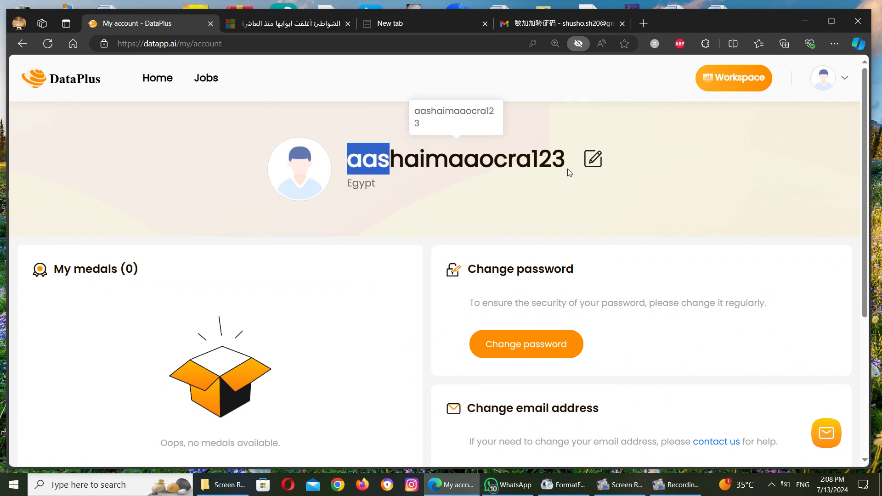
pyautogui.click(593, 161)
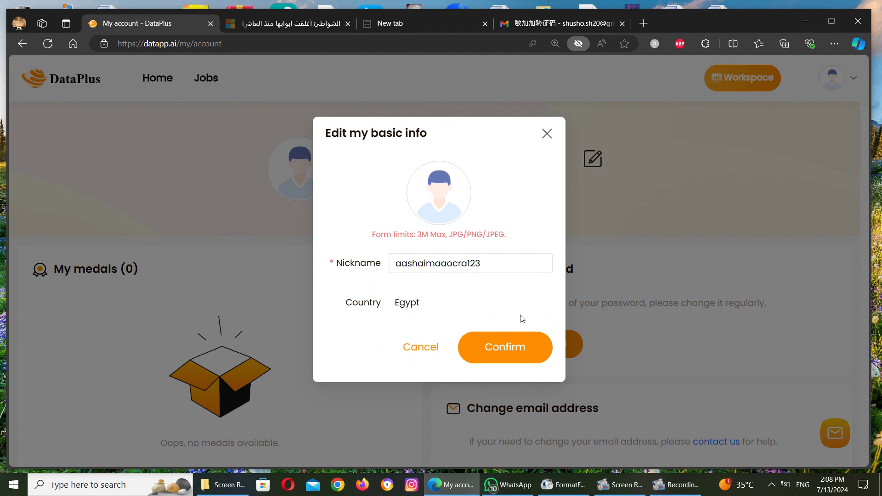
pyautogui.click(547, 134)
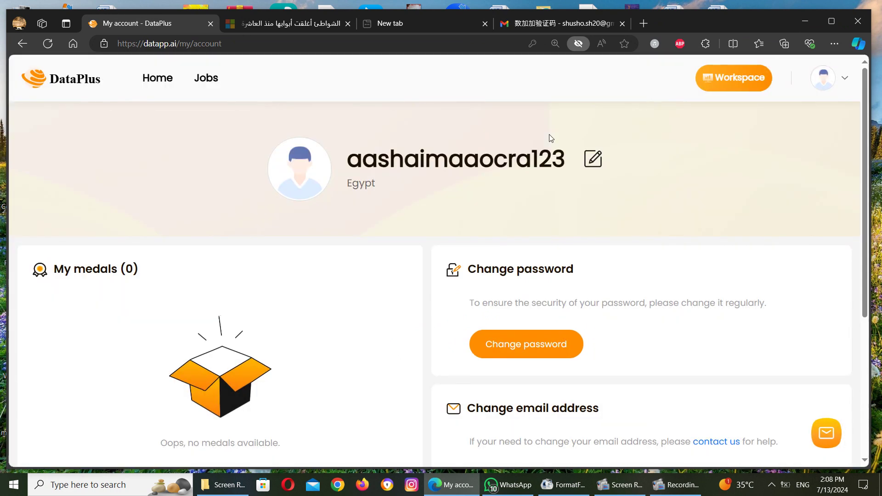
pyautogui.click(745, 82)
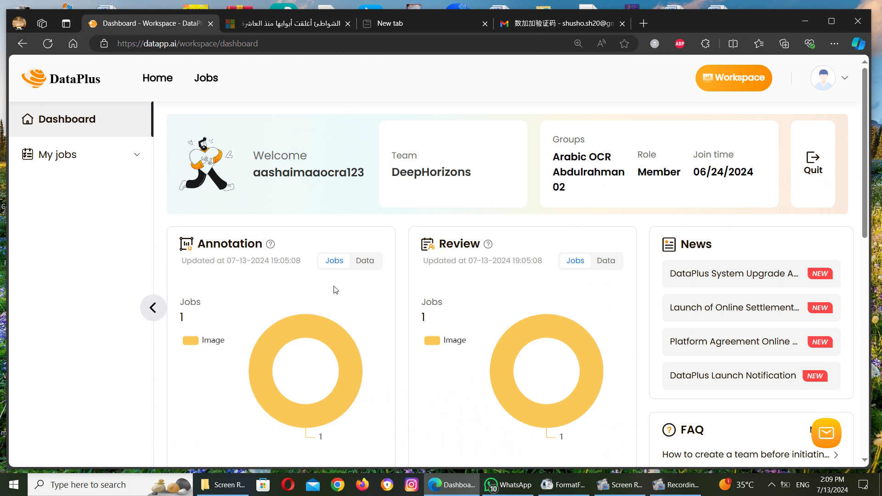
# Step: Scroll the Dashboard to 'Jobs need attention' and open 'All jobs (2)'
pyautogui.moveTo(866, 168); pyautogui.dragTo(866, 194)
pyautogui.moveTo(832, 82)
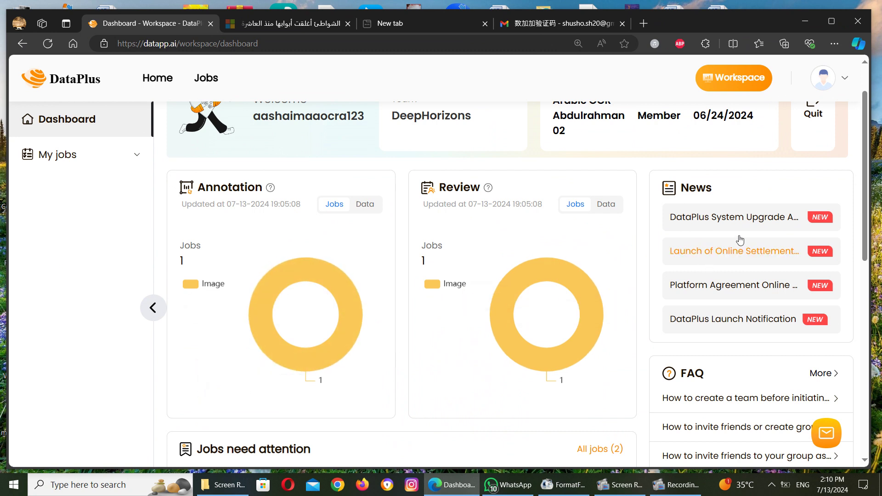
pyautogui.moveTo(869, 193); pyautogui.dragTo(870, 264)
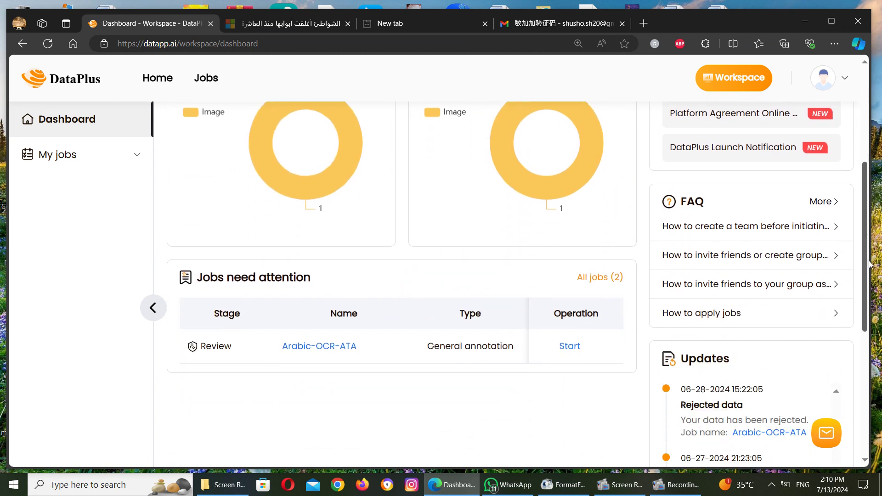
pyautogui.click(597, 278)
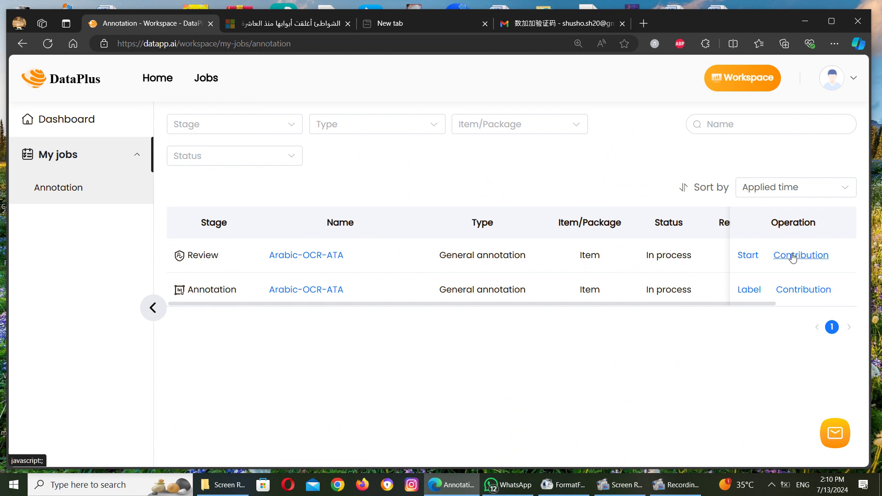
# Step: Open the Contribution stats for the Arabic-OCR-ATA Review job
pyautogui.click(793, 257)
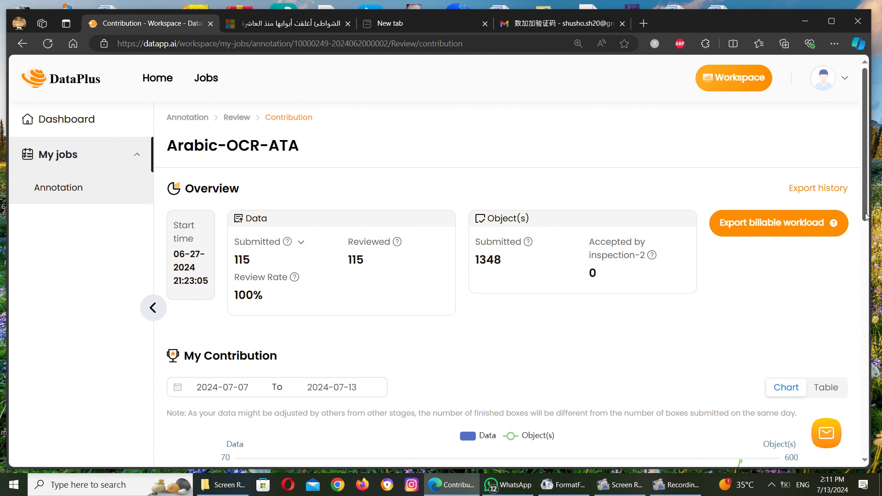
# Step: Read the My Contribution chart bars for 07-07-2024 to 07-13-2024, then return to the top
pyautogui.scroll(-7, 866, 238)
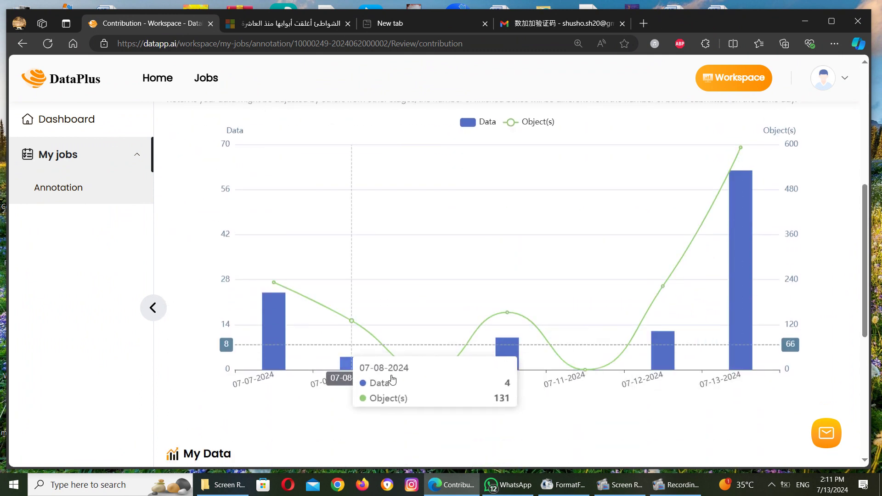
pyautogui.moveTo(727, 261)
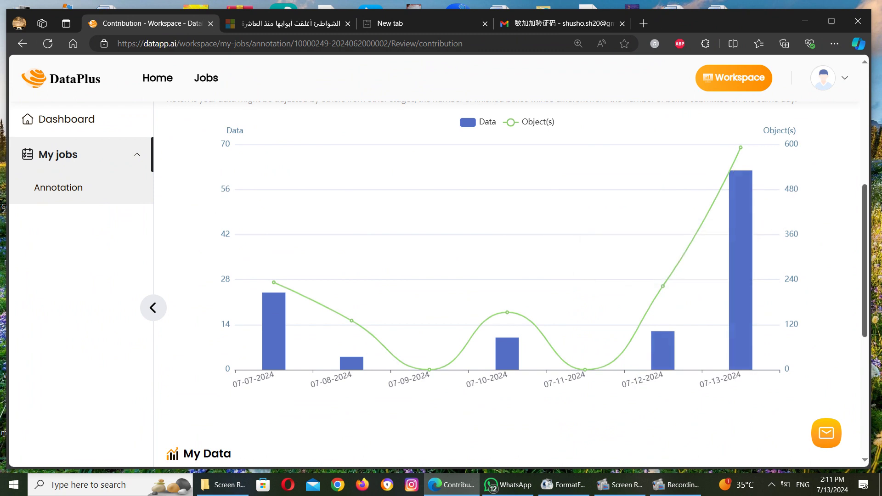
pyautogui.moveTo(866, 228); pyautogui.dragTo(864, 110)
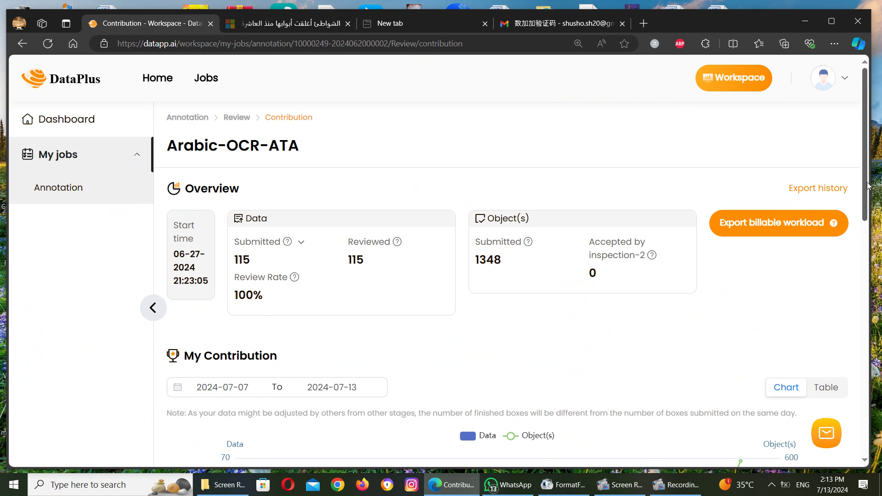
# Step: Scroll the contribution chart, then go back to the My jobs Annotation list
pyautogui.moveTo(865, 184); pyautogui.dragTo(866, 276)
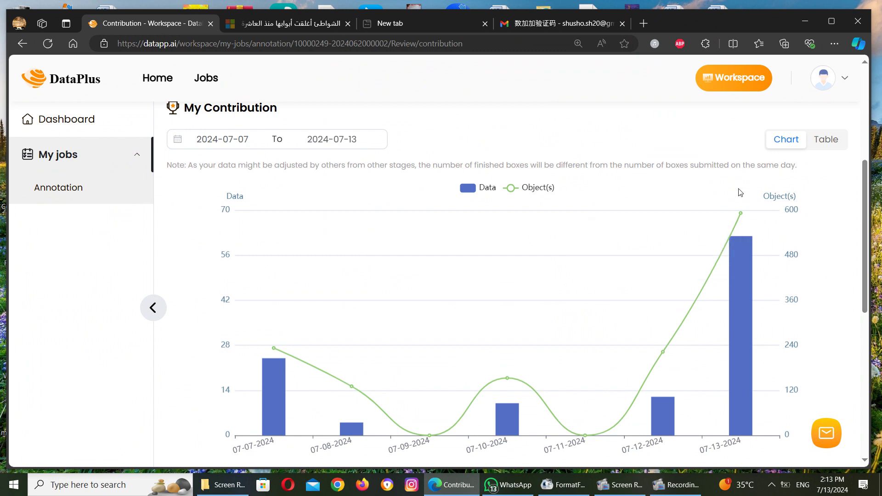
pyautogui.click(19, 46)
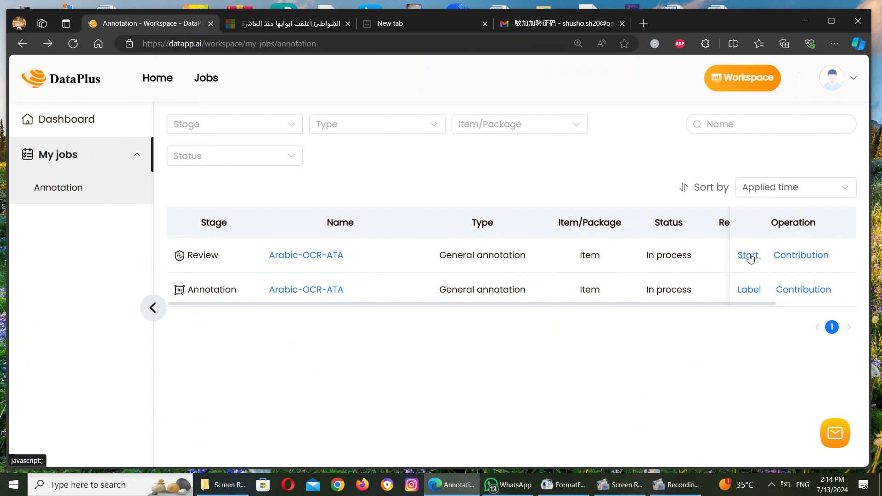
# Step: Open the Arabic-OCR-ATA job's Review page and view its one item rejected from inspection
pyautogui.click(749, 256)
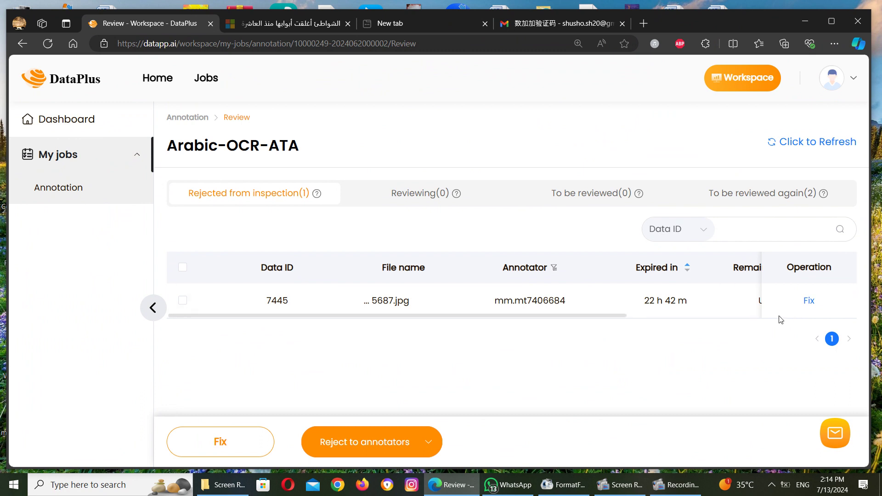
pyautogui.moveTo(618, 317); pyautogui.dragTo(688, 315)
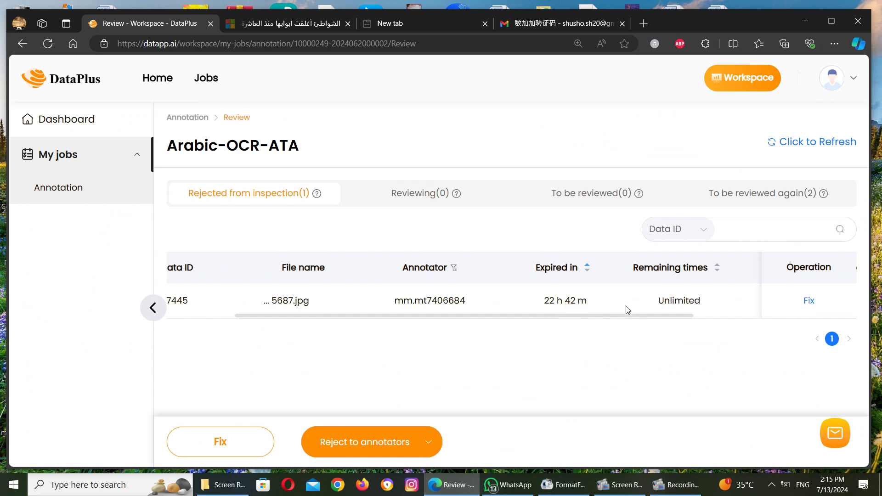
pyautogui.moveTo(645, 317); pyautogui.dragTo(773, 315)
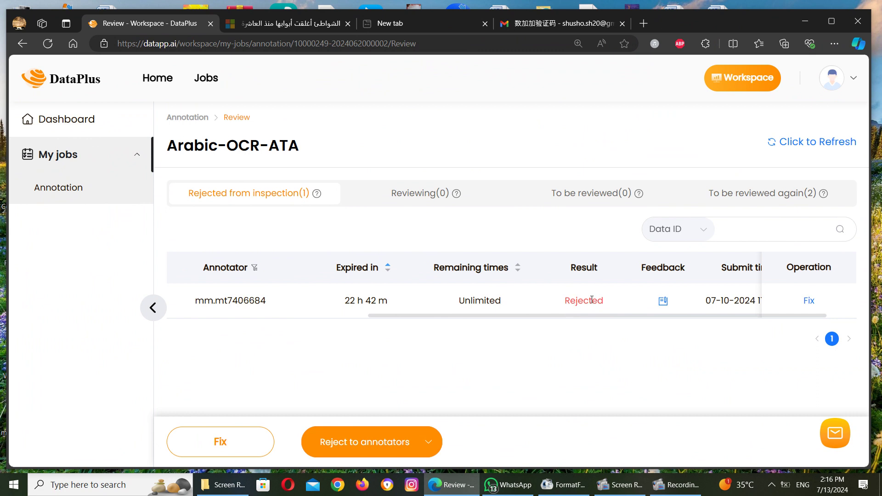
pyautogui.click(664, 302)
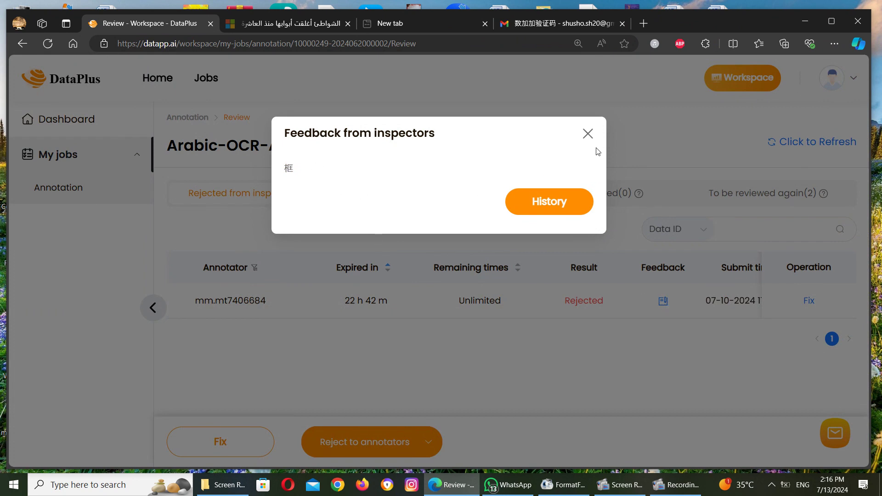
pyautogui.click(588, 134)
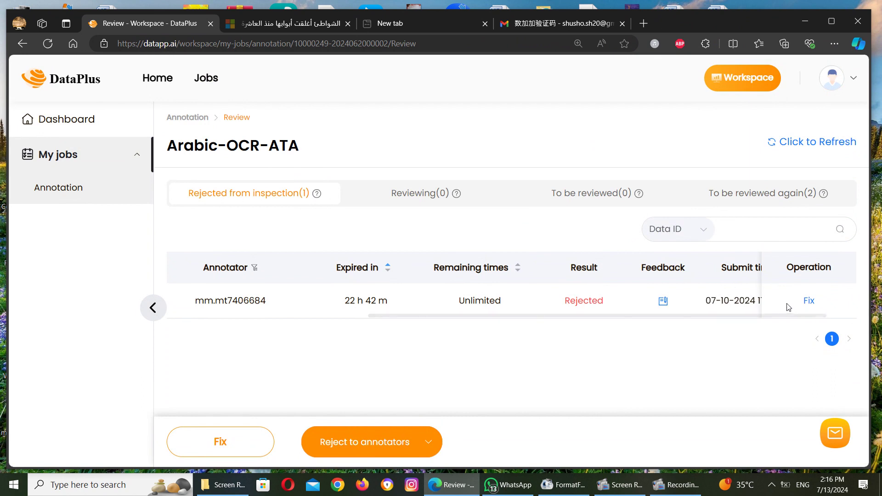
pyautogui.click(663, 301)
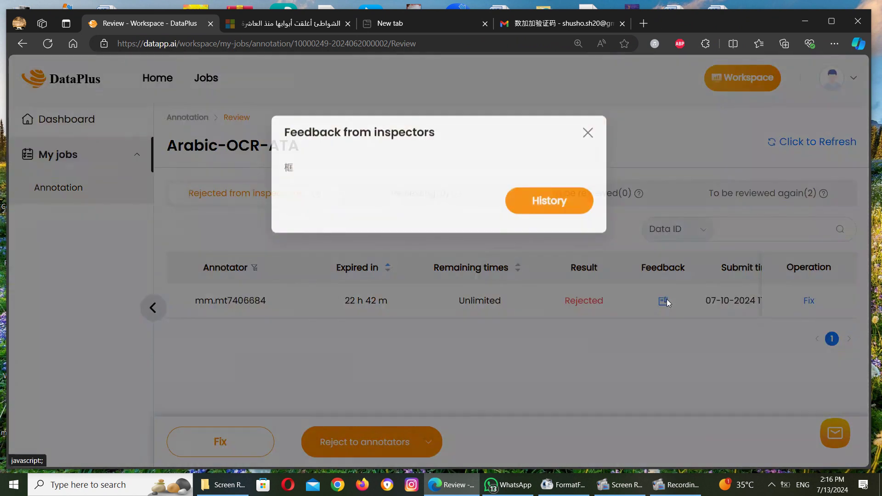
pyautogui.doubleClick(317, 167)
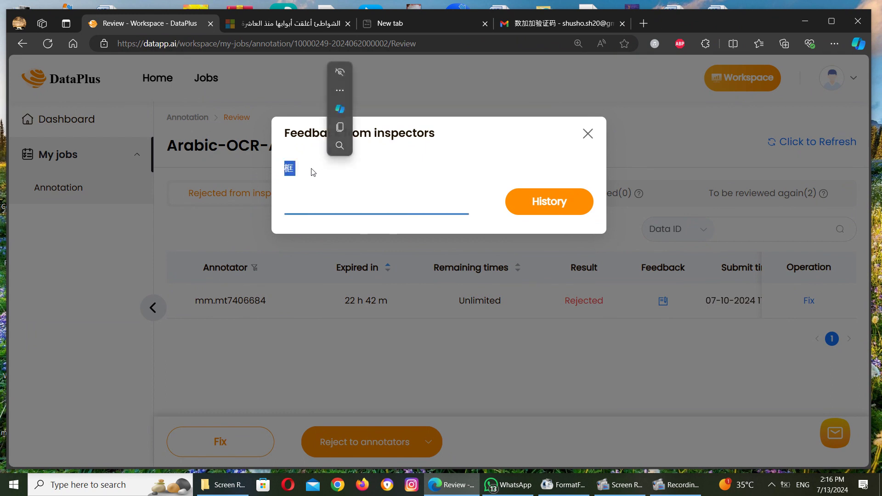
pyautogui.click(341, 91)
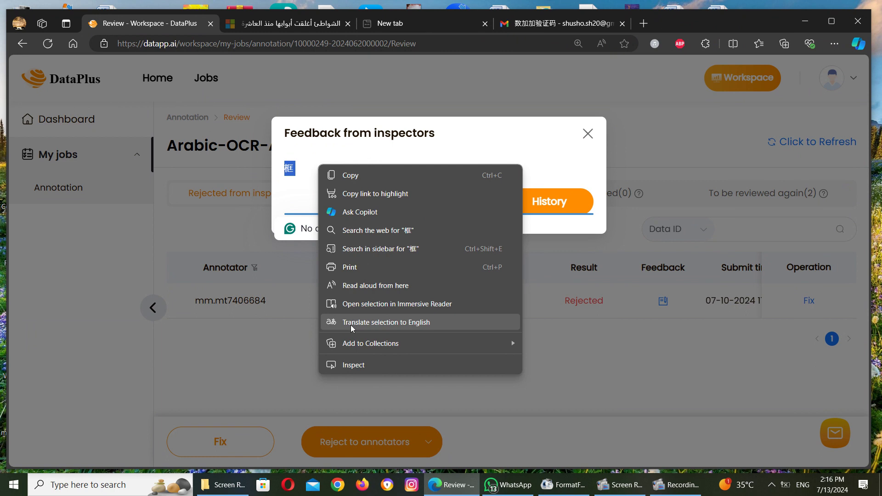
pyautogui.click(353, 324)
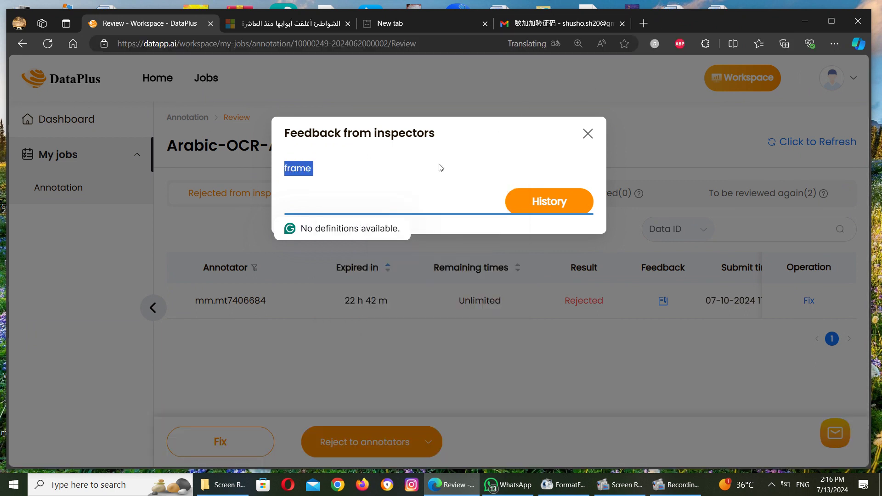
pyautogui.click(280, 193)
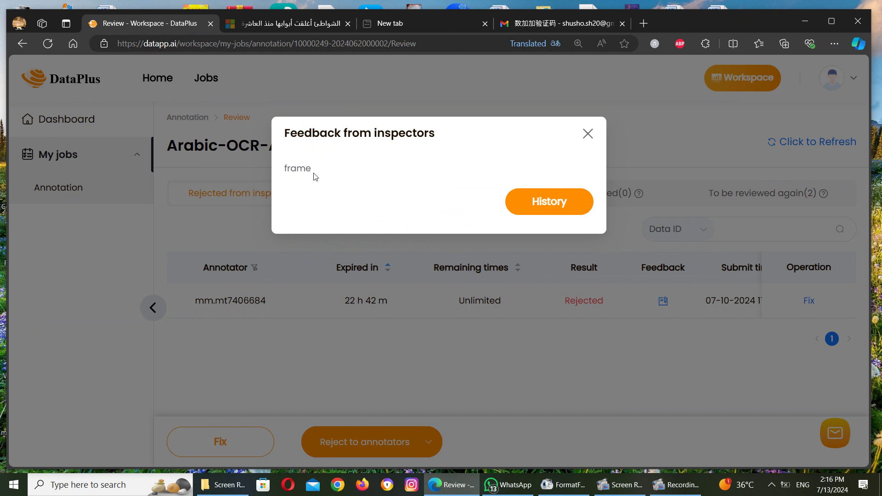
pyautogui.moveTo(317, 175); pyautogui.dragTo(281, 177)
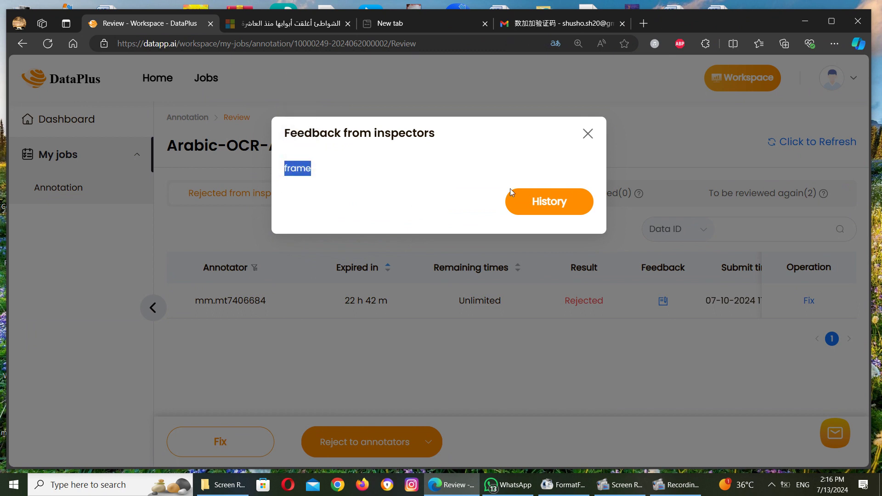
pyautogui.click(587, 134)
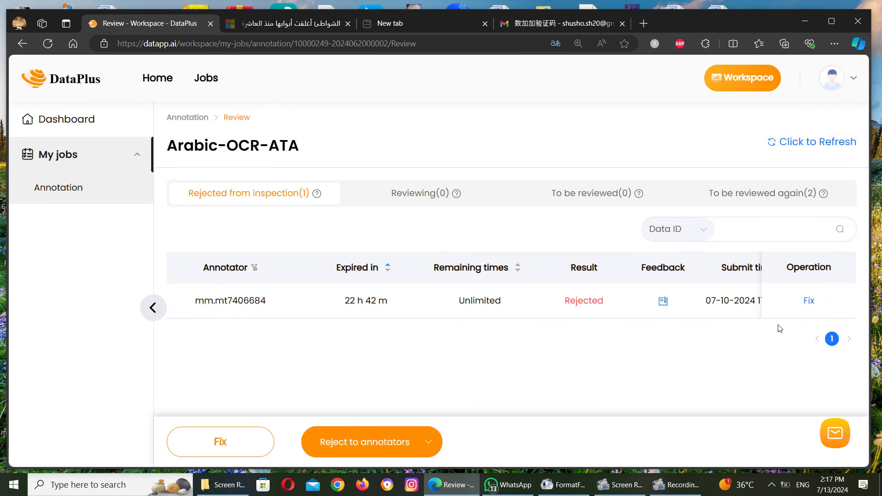
pyautogui.click(663, 301)
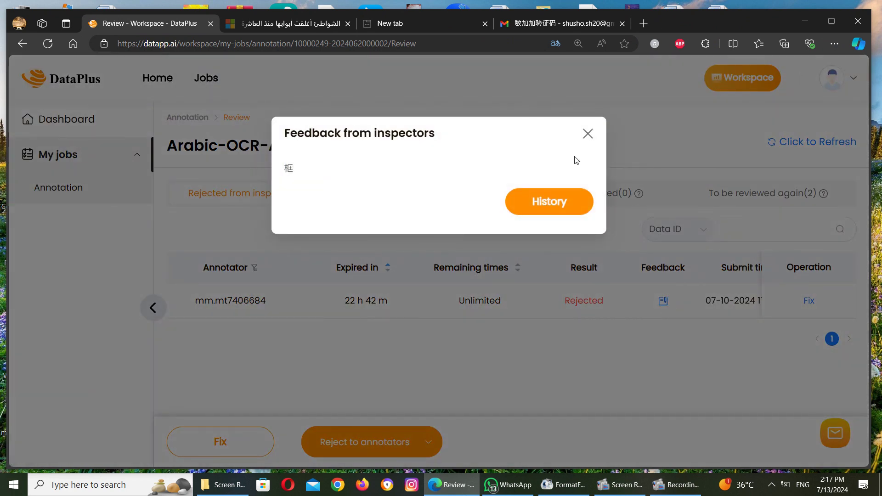
pyautogui.click(588, 134)
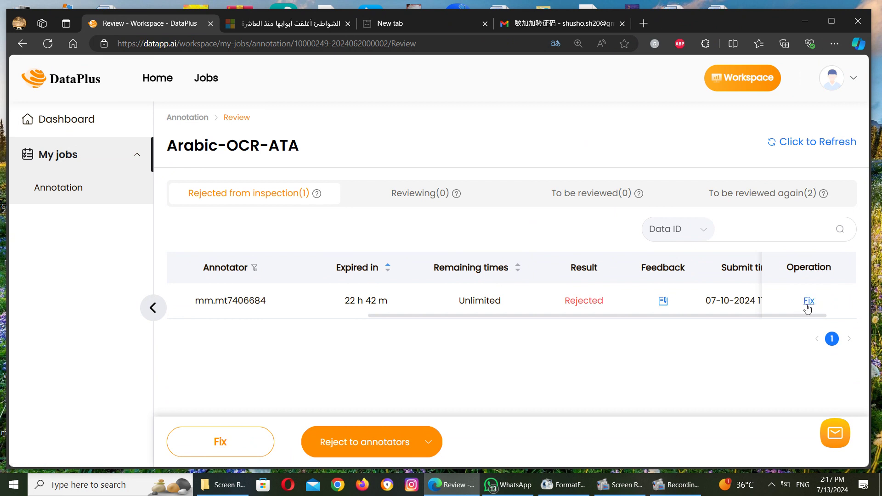
pyautogui.click(441, 197)
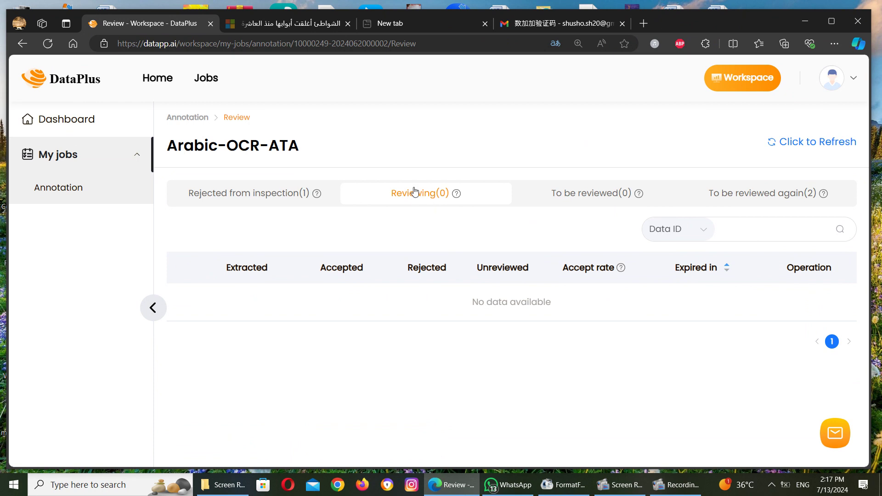
pyautogui.click(601, 208)
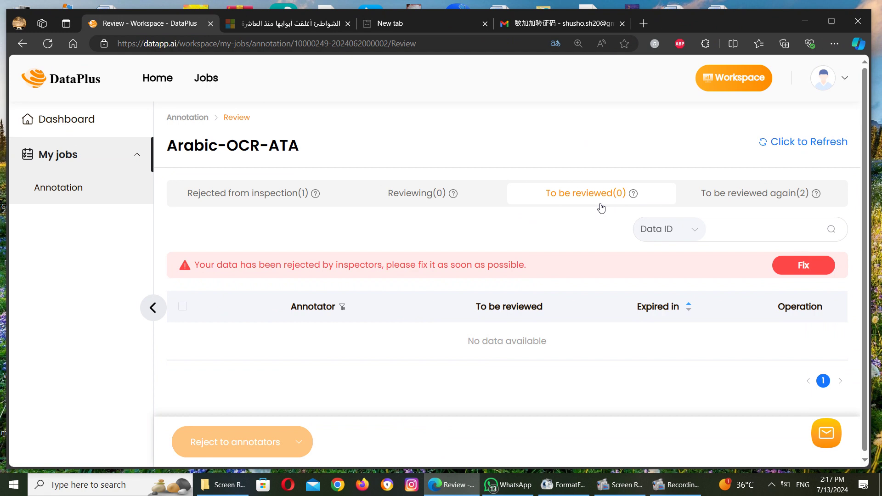
pyautogui.click(757, 193)
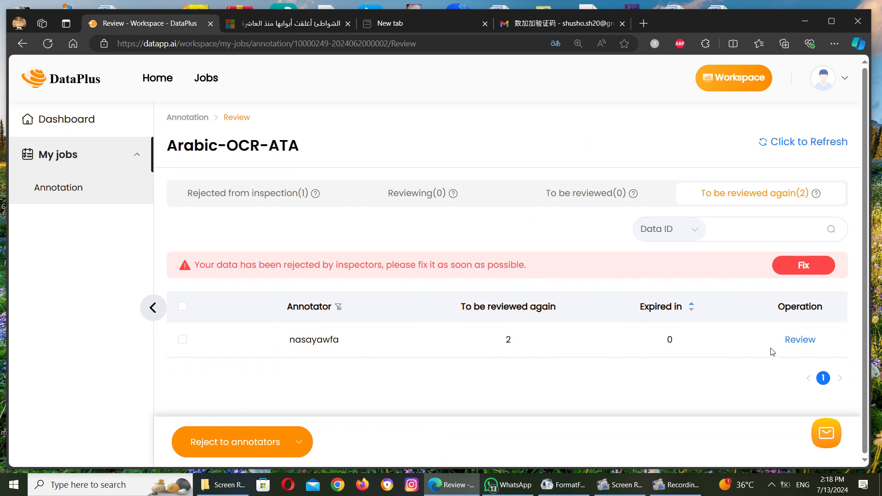
pyautogui.click(799, 340)
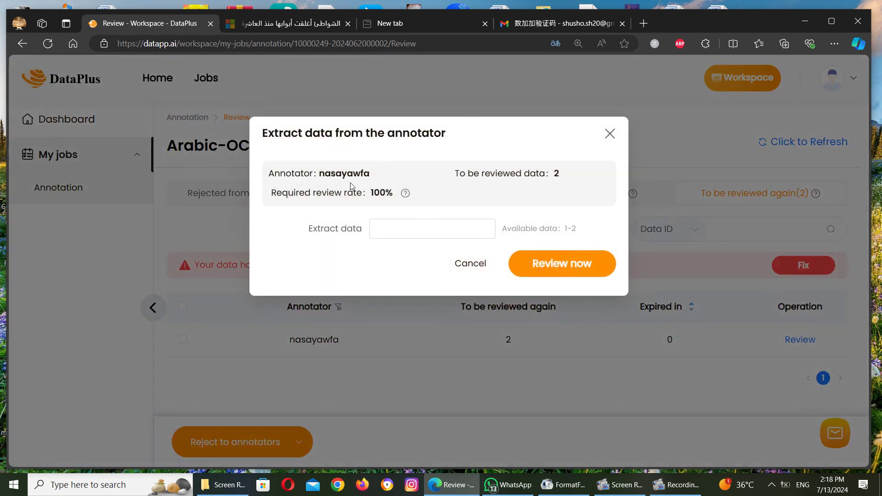
pyautogui.moveTo(319, 173); pyautogui.dragTo(377, 177)
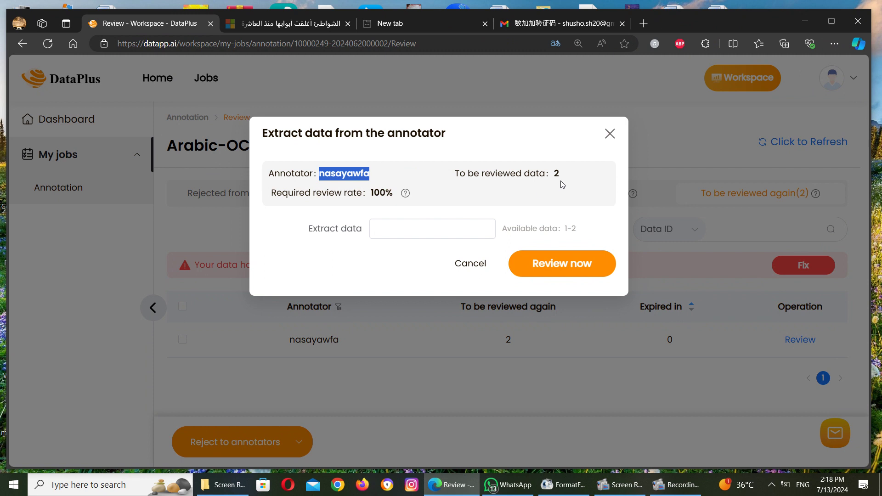
pyautogui.click(418, 228)
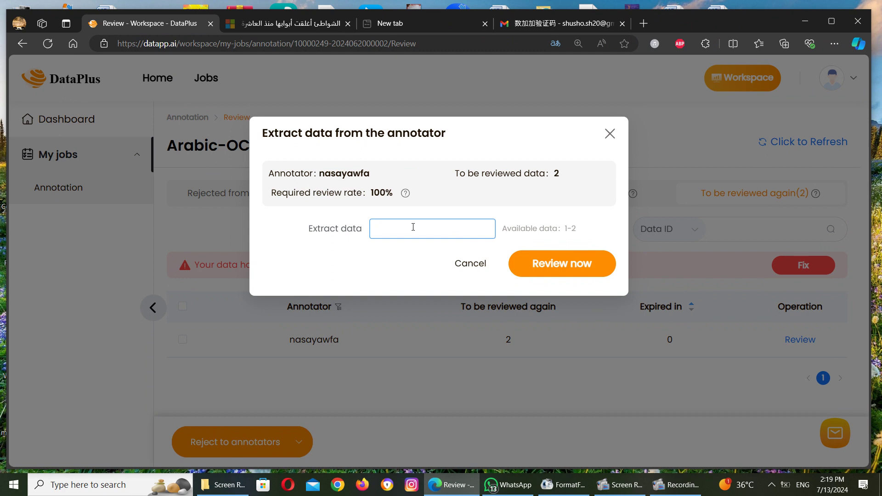
pyautogui.write('1')
pyautogui.click(468, 262)
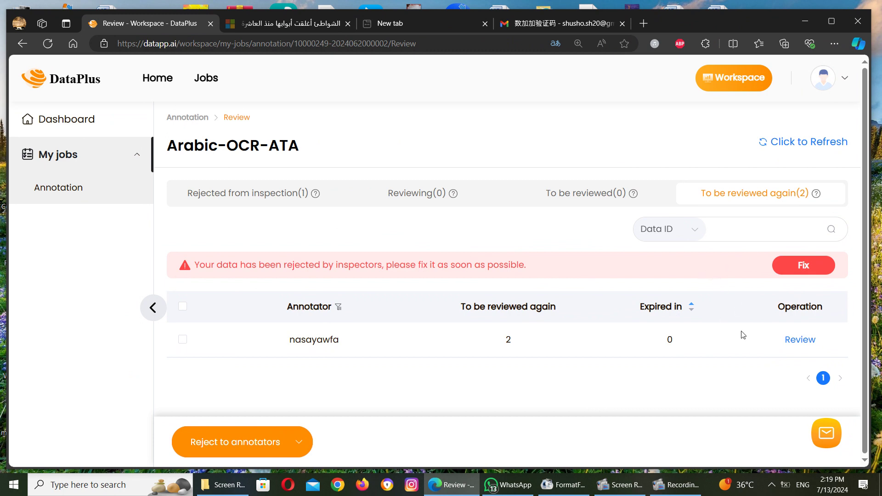
# Step: Extract 1 of the annotator's items and start reviewing it
pyautogui.click(795, 341)
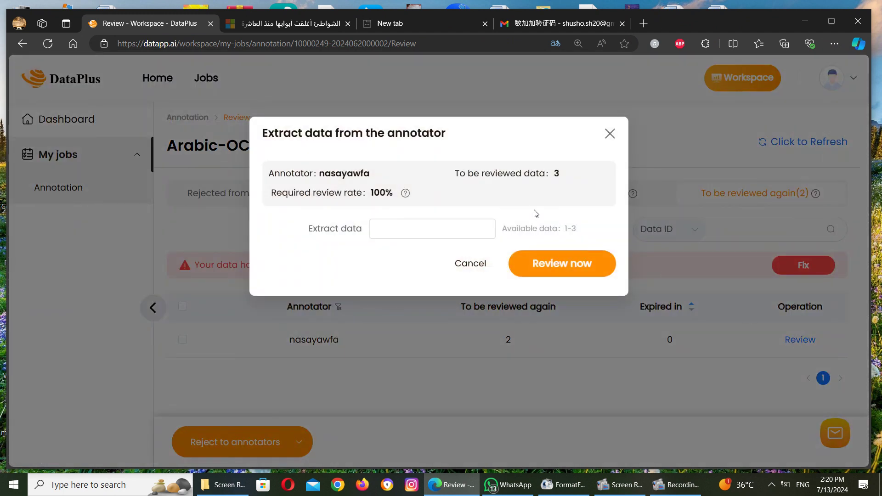
pyautogui.click(410, 230)
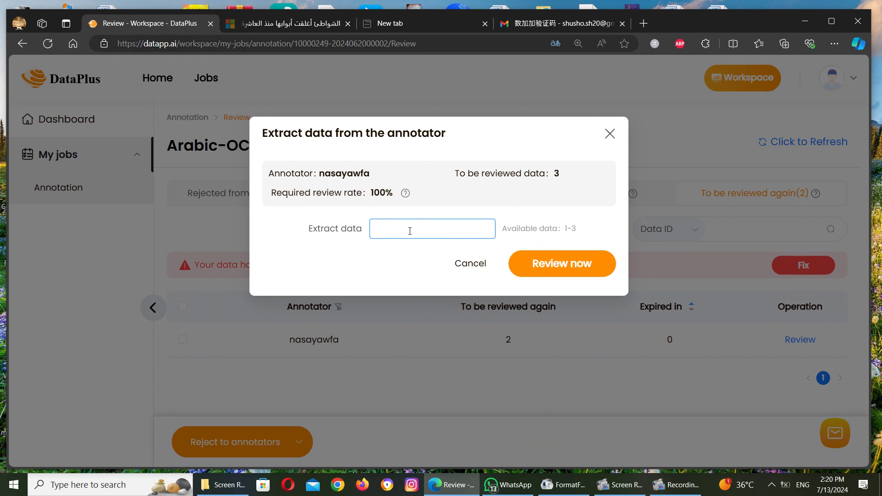
pyautogui.write('1')
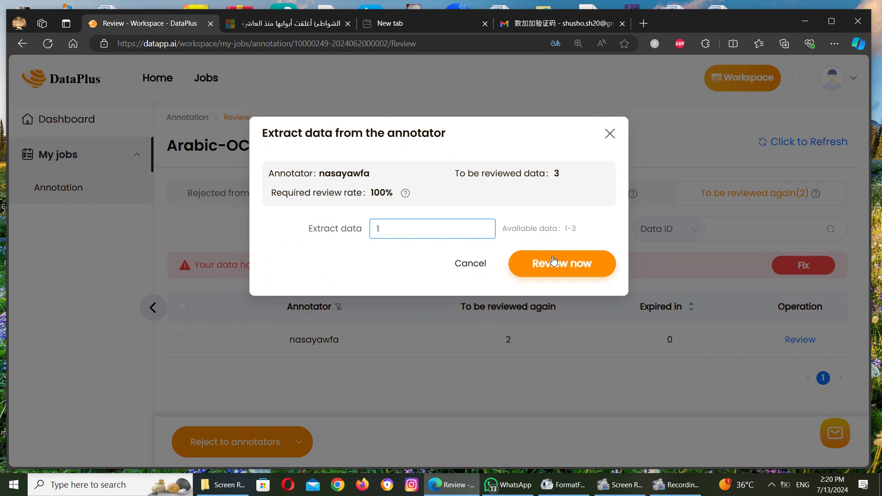
pyautogui.click(554, 260)
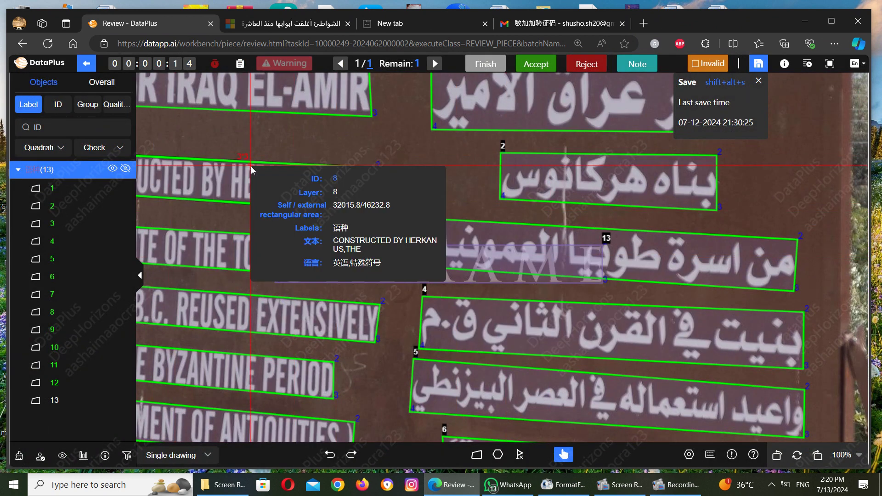
pyautogui.click(65, 398)
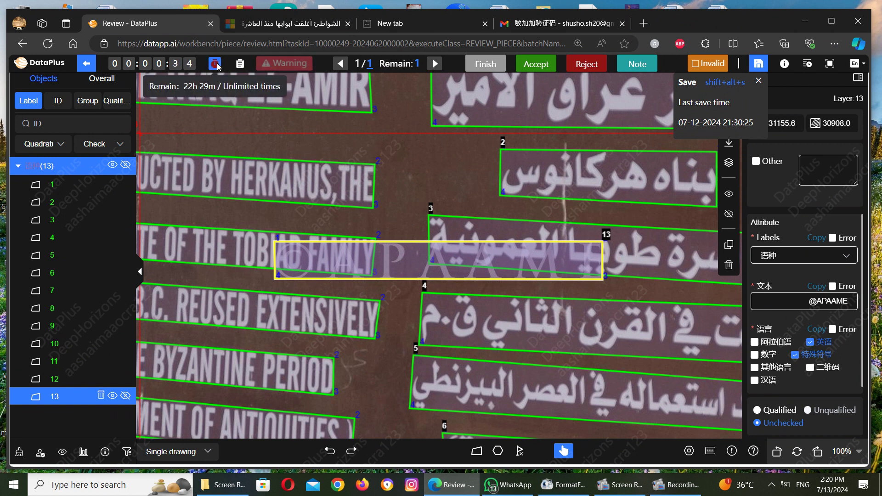
pyautogui.moveTo(218, 65)
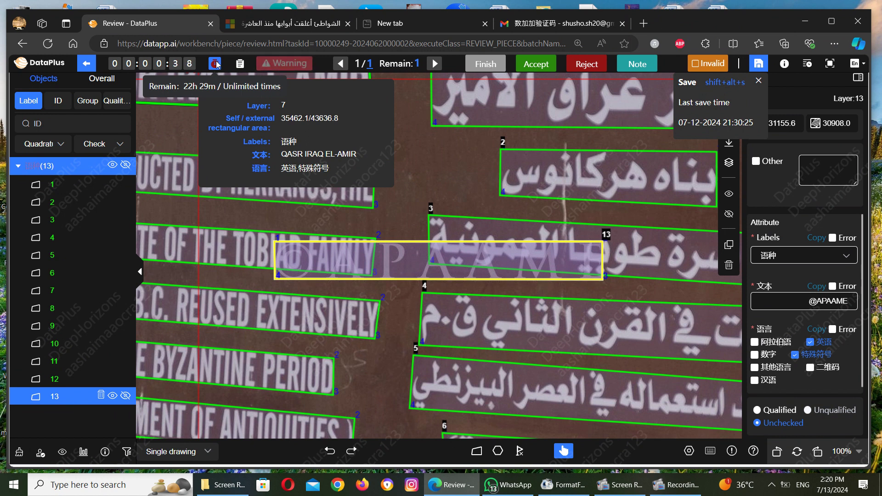
pyautogui.moveTo(289, 65)
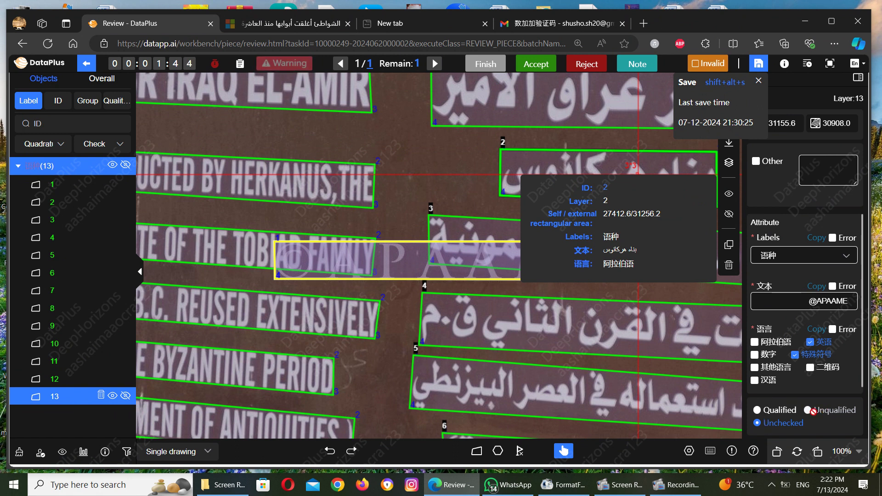
pyautogui.click(834, 330)
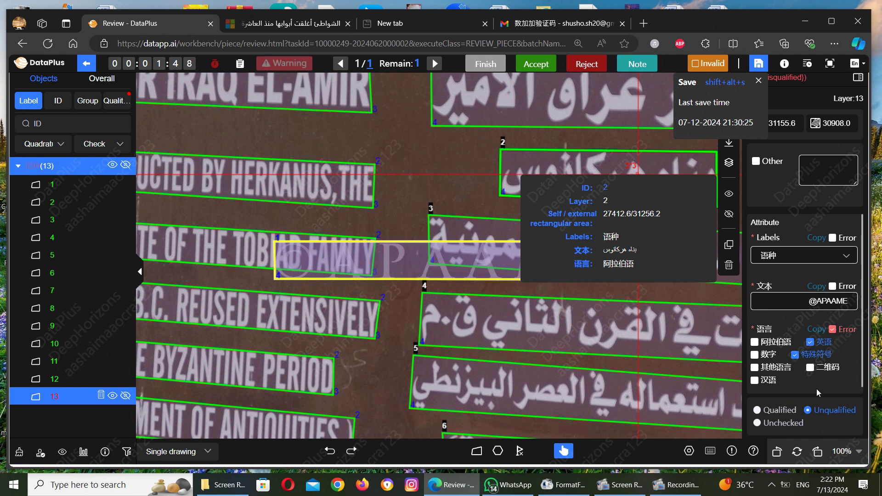
pyautogui.click(832, 330)
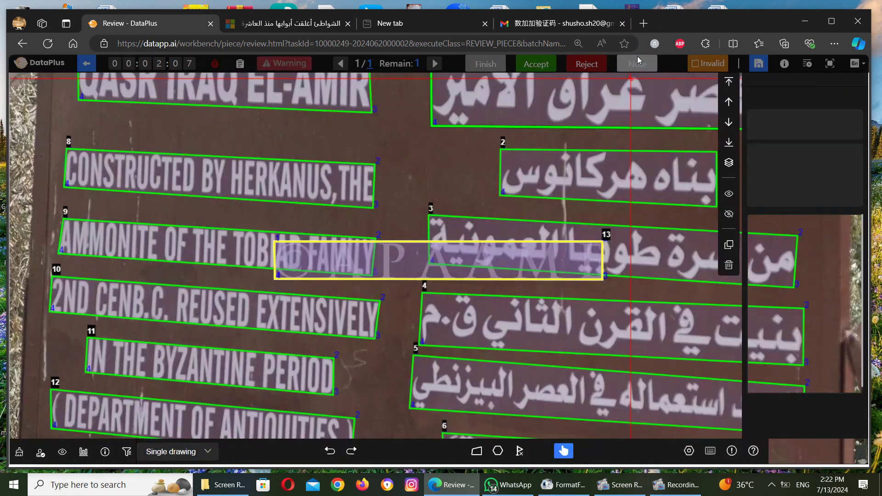
pyautogui.click(637, 59)
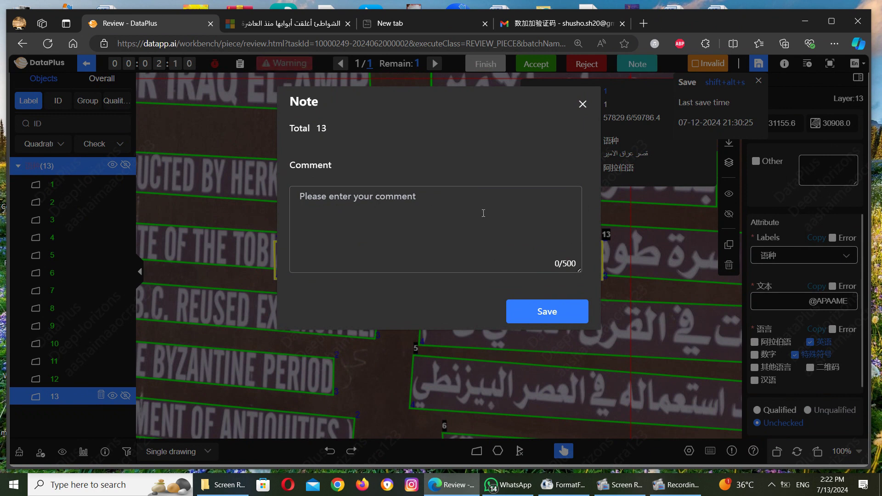
pyautogui.click(582, 105)
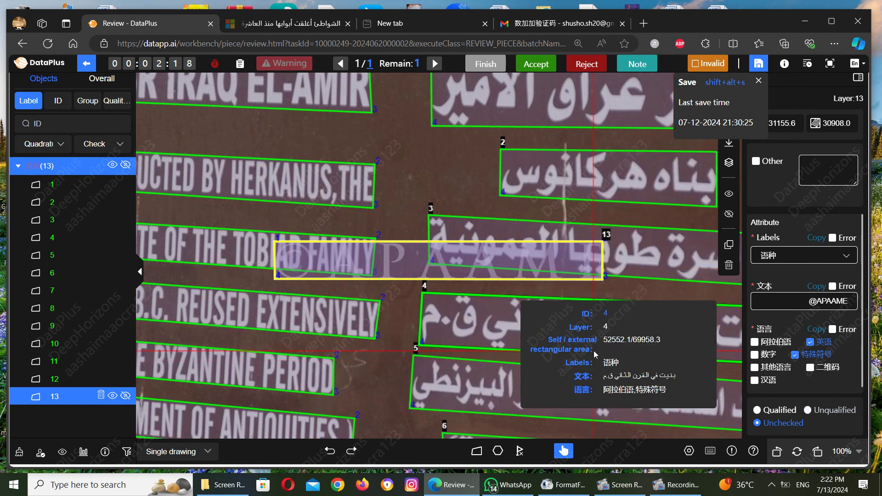
# Step: Mark box 13 as Qualified, leaving its language error flag cleared
pyautogui.click(759, 410)
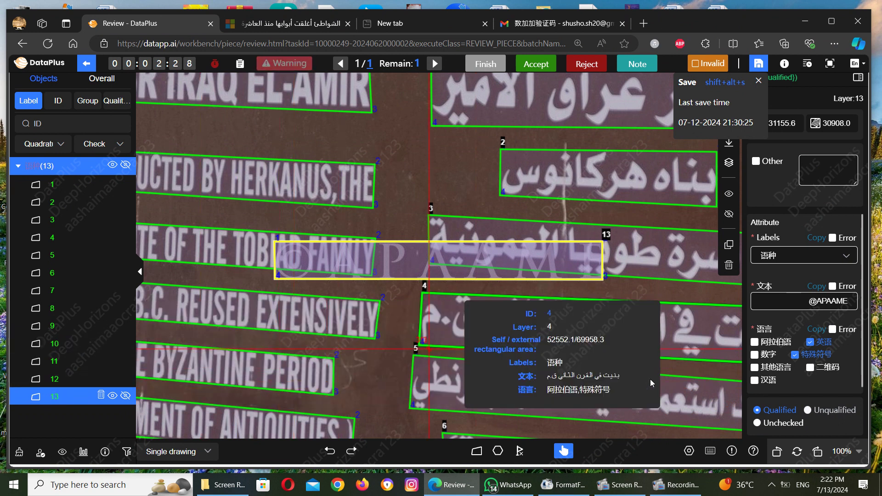
pyautogui.click(832, 331)
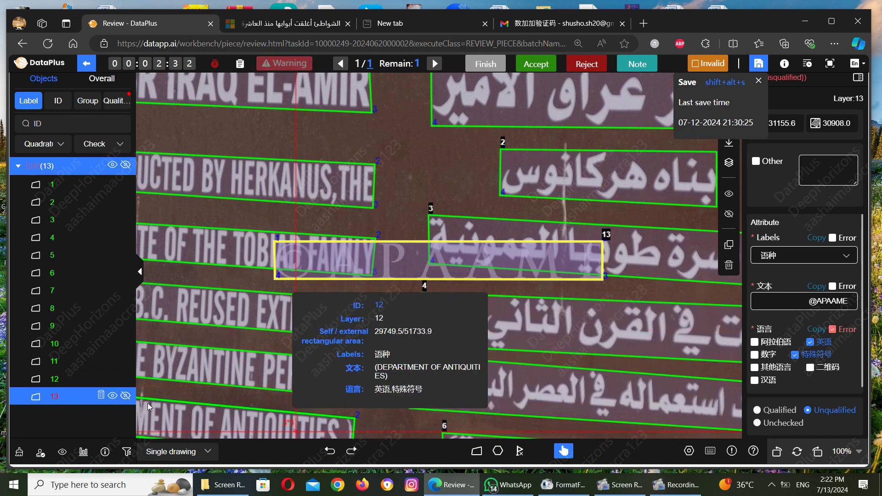
pyautogui.click(73, 353)
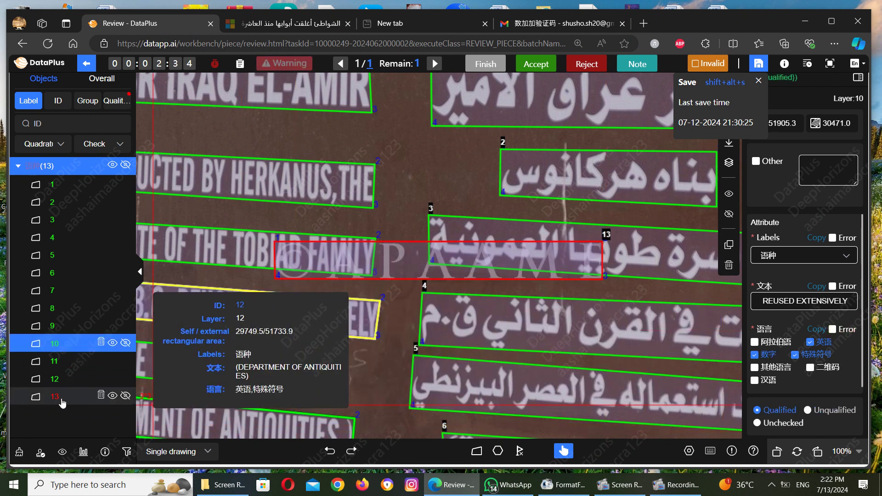
pyautogui.click(63, 400)
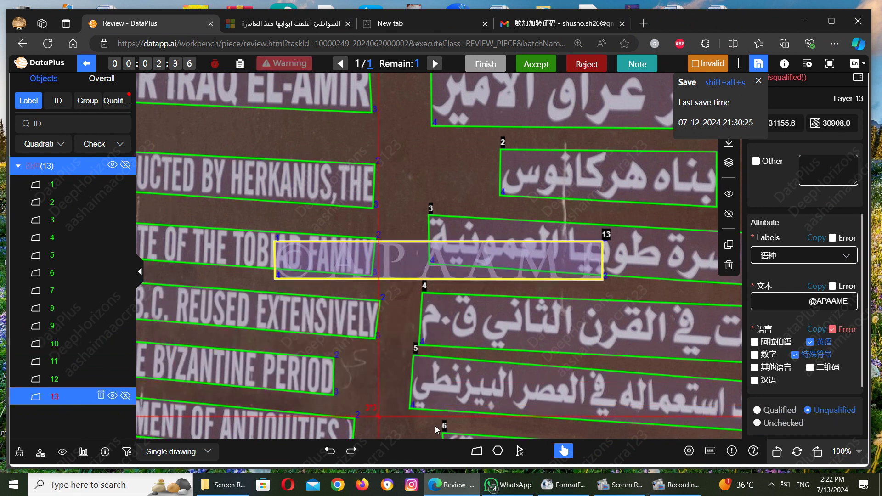
pyautogui.click(832, 335)
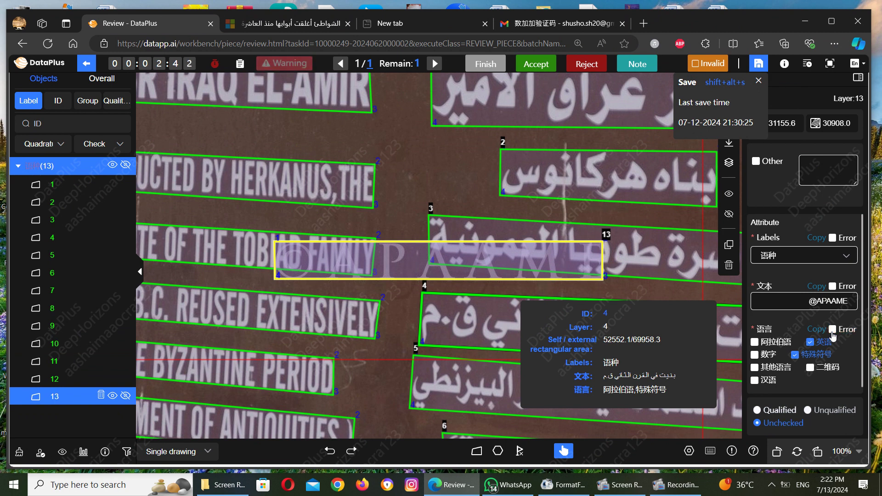
pyautogui.click(758, 411)
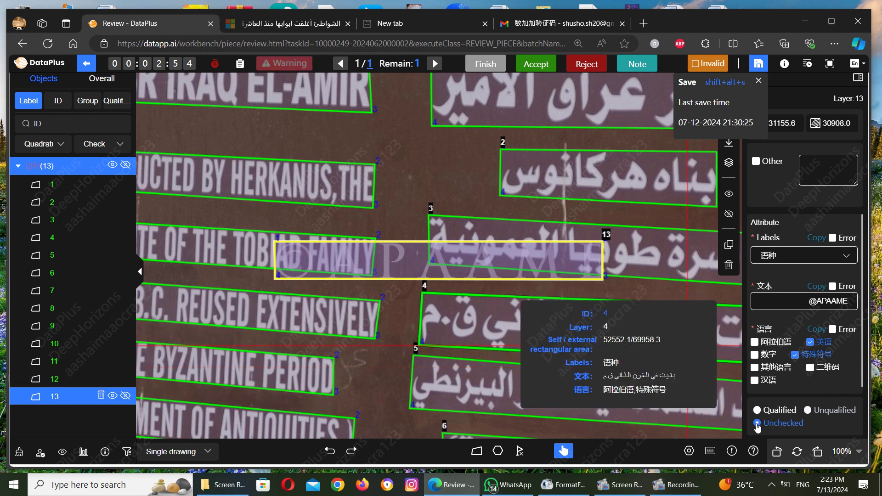
pyautogui.click(758, 425)
pyautogui.click(757, 410)
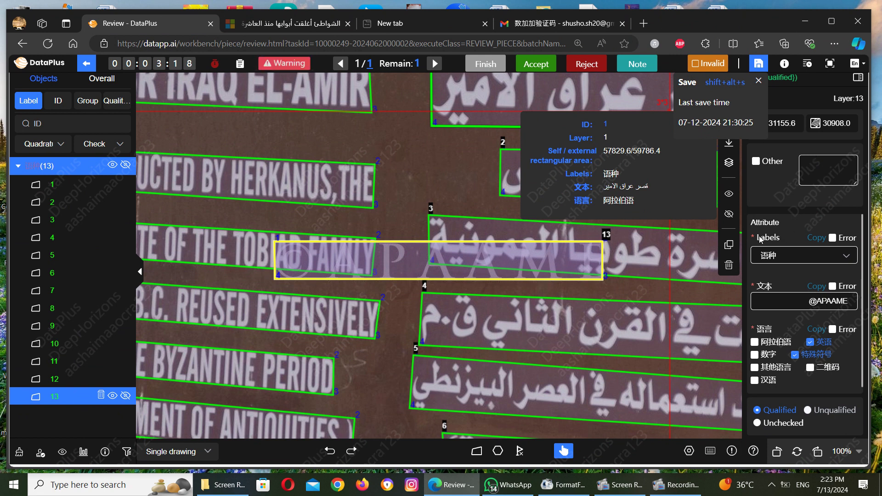
# Step: Look over boxes 4 and 3 on the canvas, then deselect to hide the attribute panel
pyautogui.moveTo(785, 305); pyautogui.dragTo(851, 303)
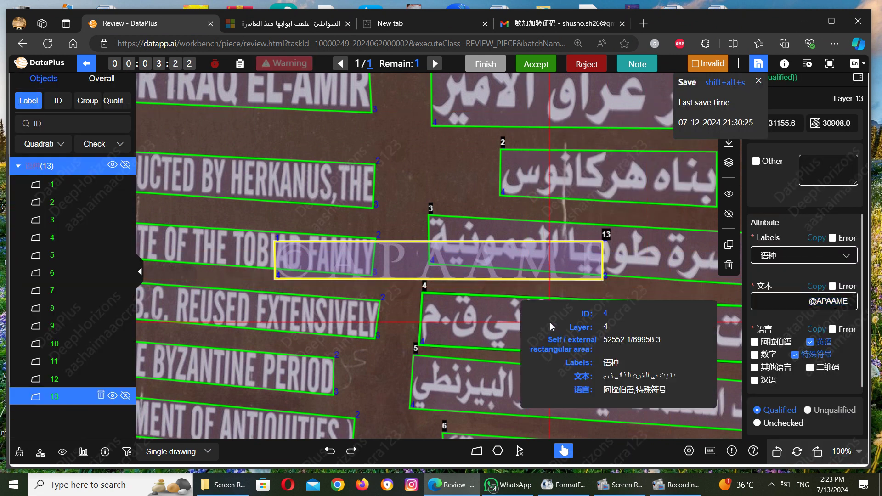
pyautogui.click(551, 324)
pyautogui.click(663, 236)
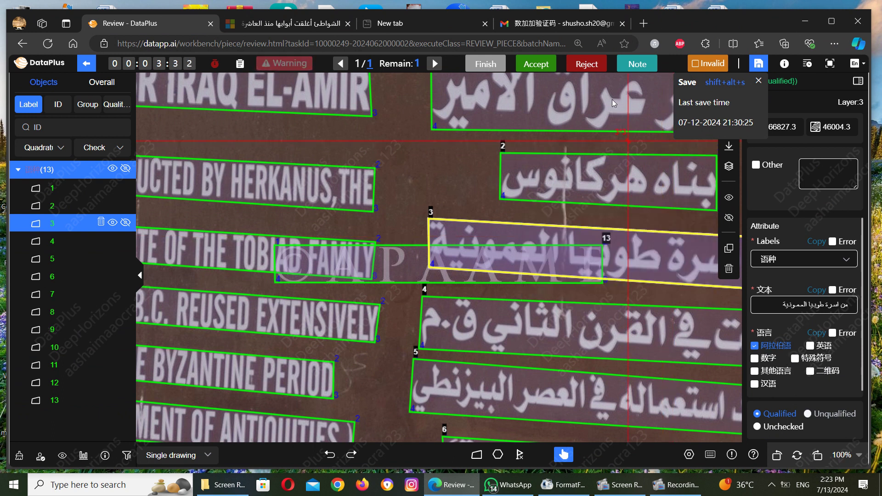
pyautogui.click(623, 296)
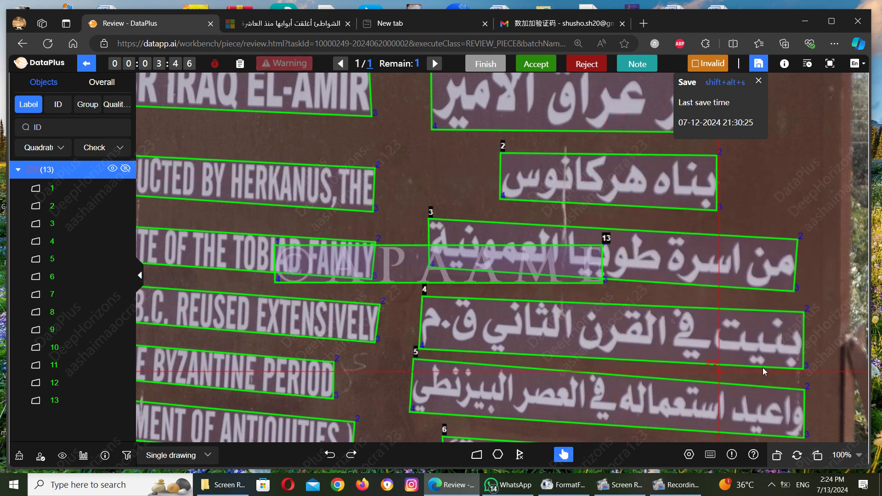
# Step: Select box 4, the Arabic line 'بنيت في القرن الثاني ق.م', to review its attributes
pyautogui.click(614, 334)
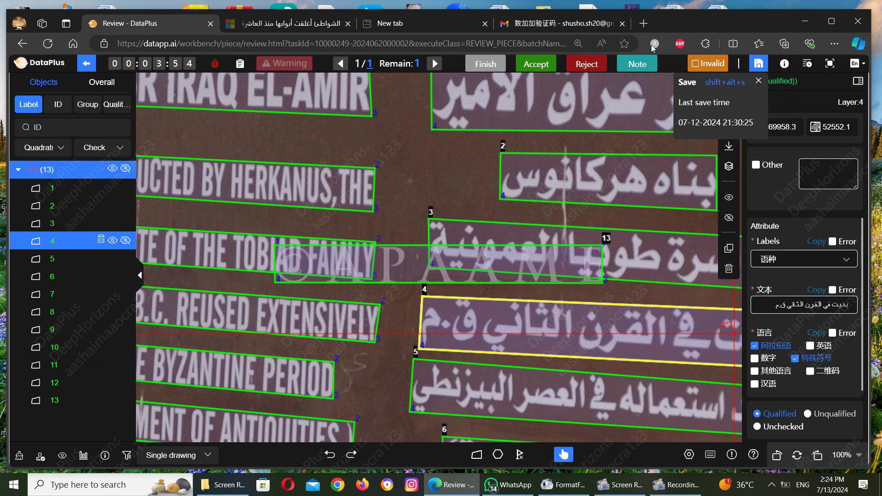
pyautogui.click(706, 43)
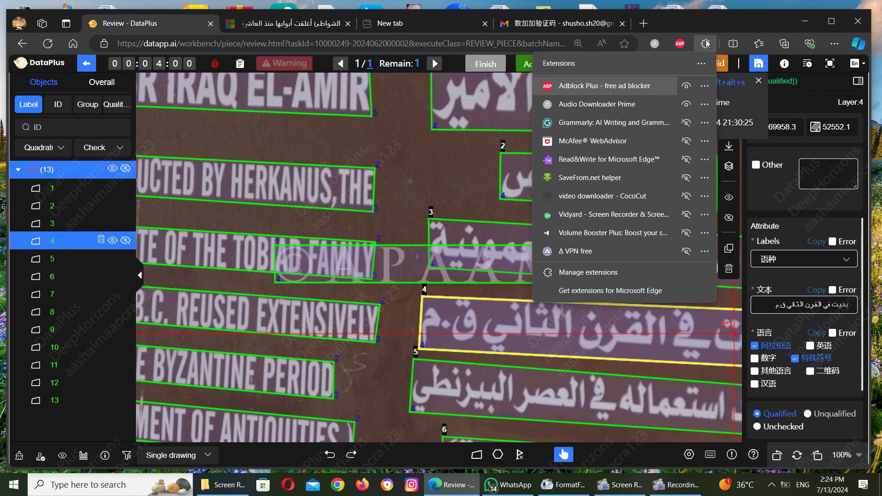
pyautogui.click(706, 43)
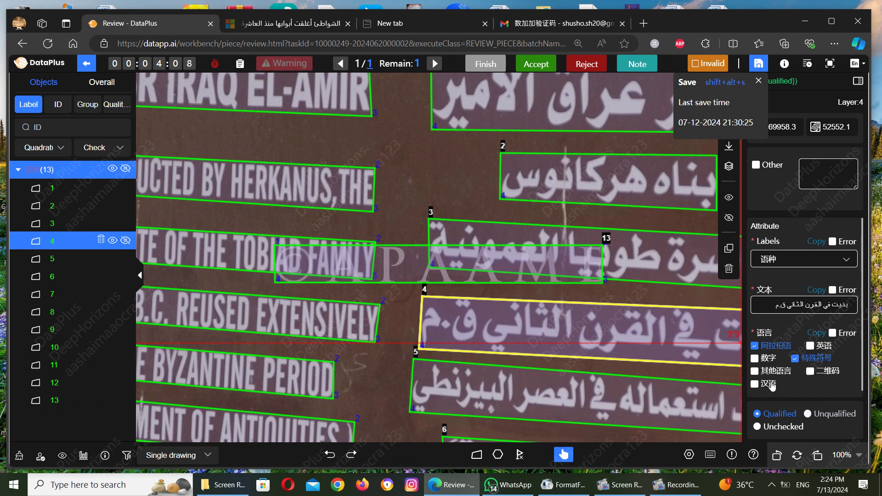
# Step: Switch to the blank new Edge tab showing the Microsoft Start page
pyautogui.moveTo(854, 65)
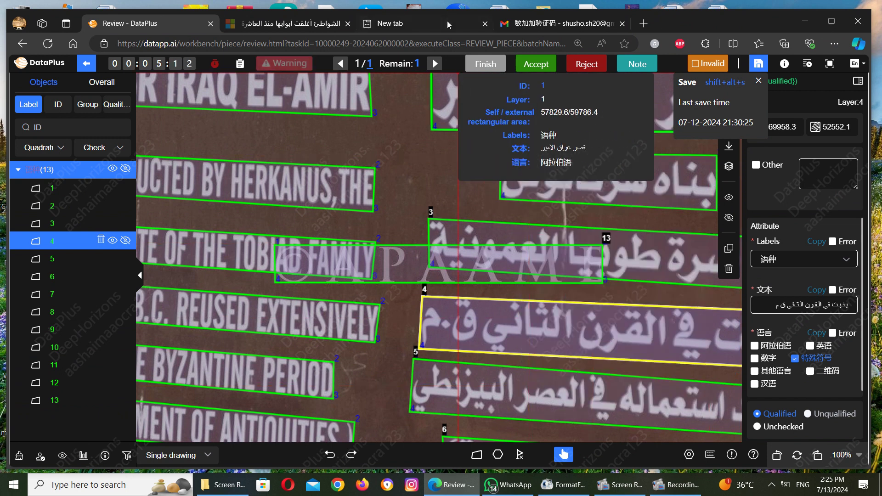
pyautogui.click(446, 17)
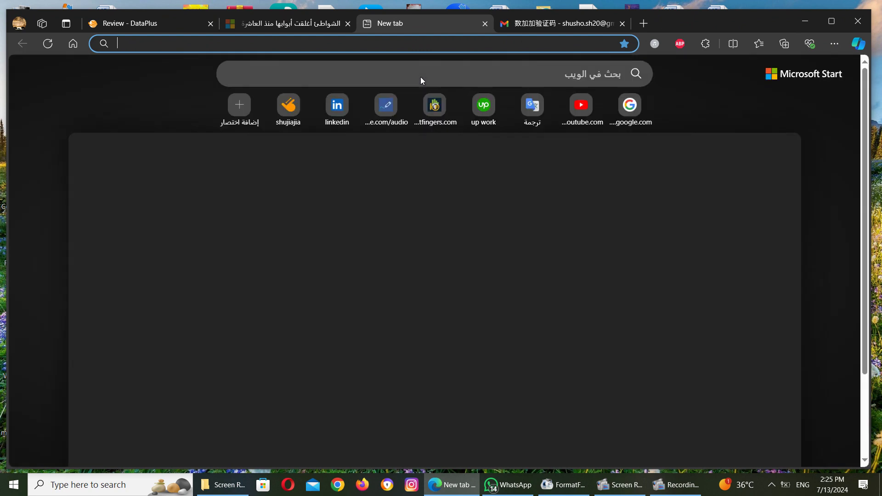
# Step: Search the web for 'qr', then switch to the Gmail tab with the verification email
pyautogui.click(433, 77)
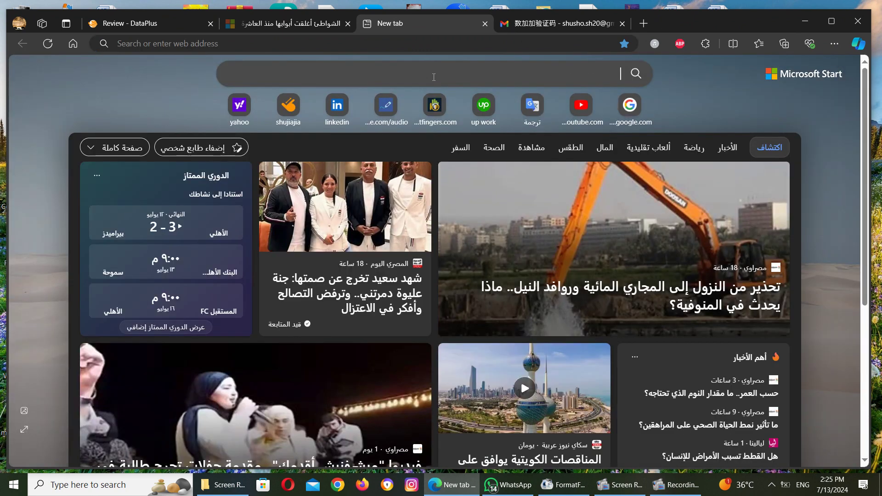
pyautogui.write('qr')
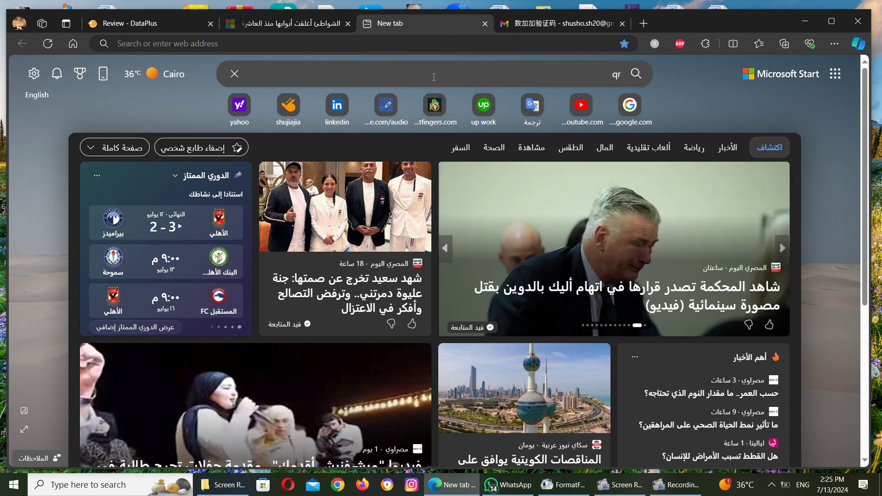
pyautogui.press('Return')
pyautogui.click(544, 25)
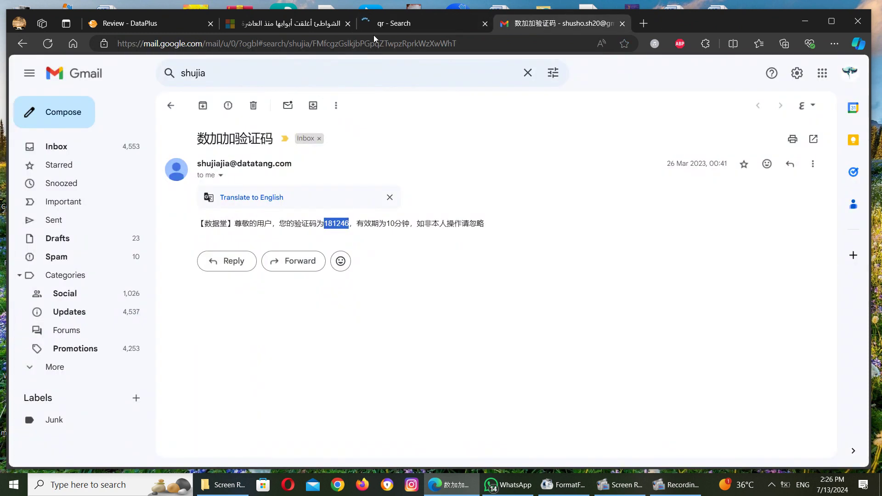
# Step: Show Bing image results for 'qr', then return to the DataPlus review tab
pyautogui.click(420, 29)
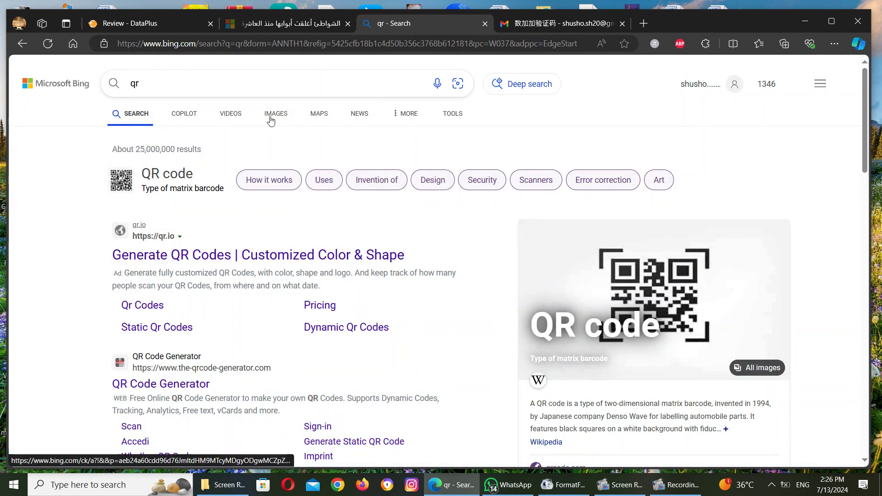
pyautogui.click(271, 115)
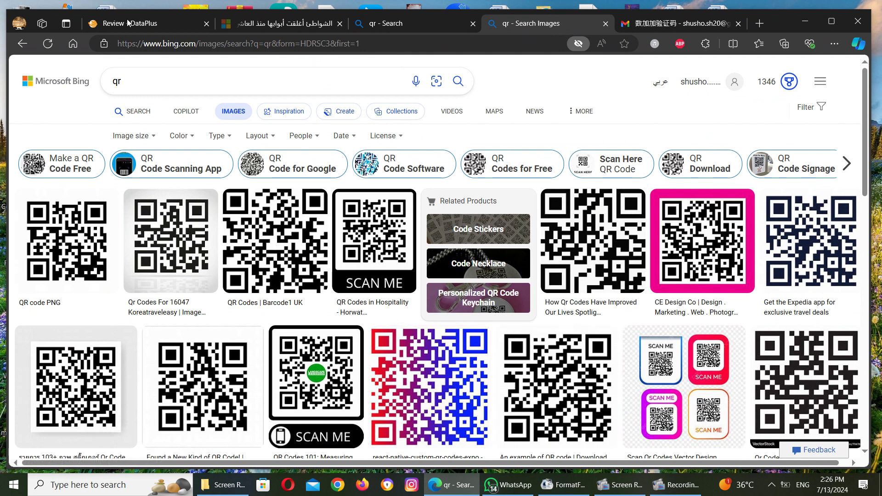
pyautogui.moveTo(128, 22)
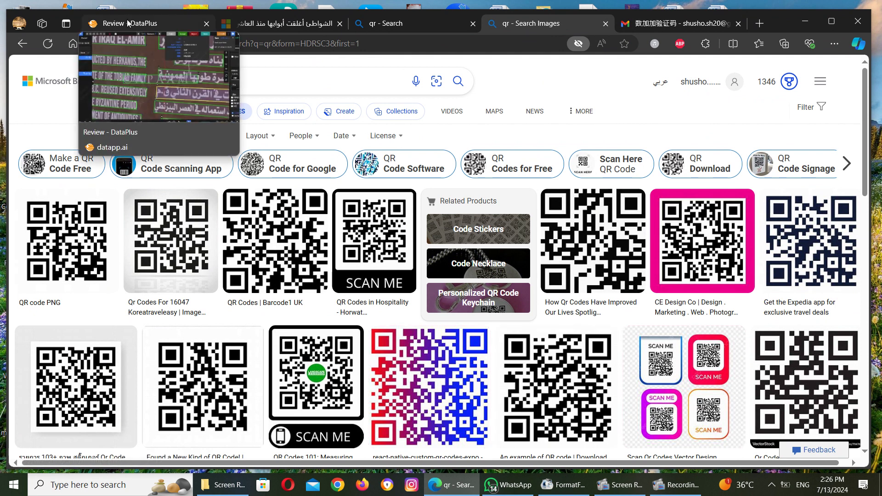
pyautogui.click(127, 24)
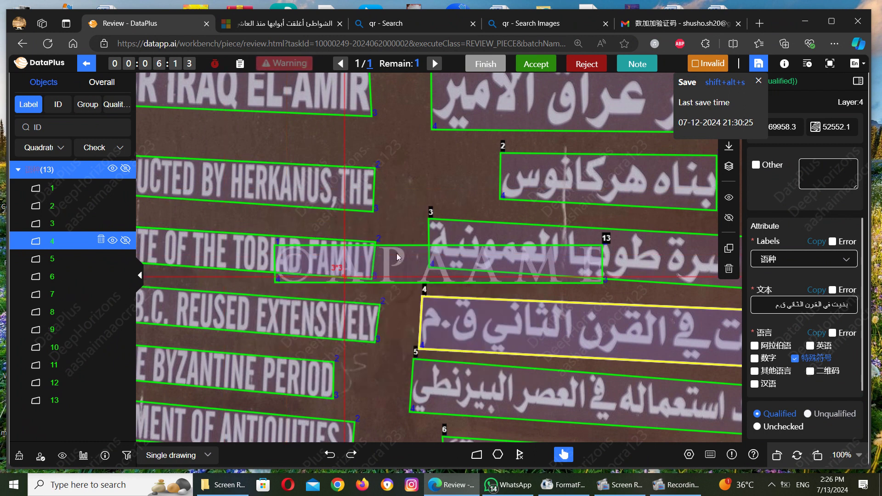
# Step: Select box 13, then filter the object list to Polygons (0 objects) and back to Quadratures
pyautogui.click(463, 281)
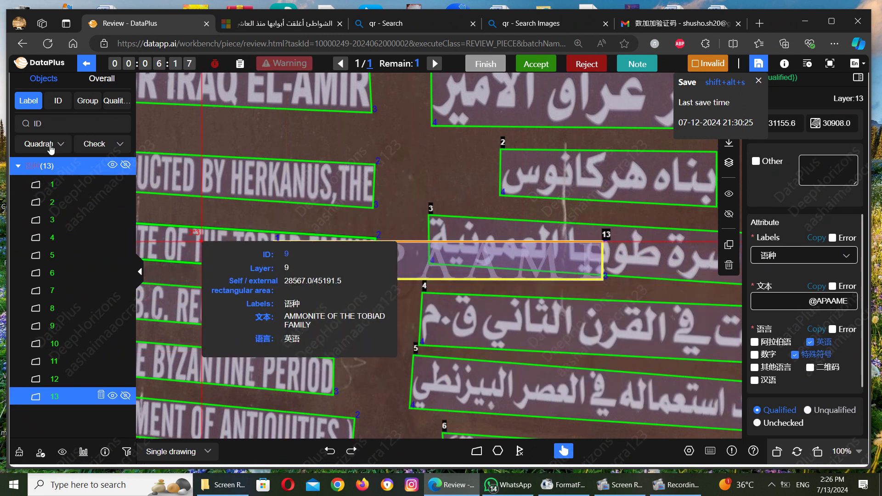
pyautogui.click(45, 146)
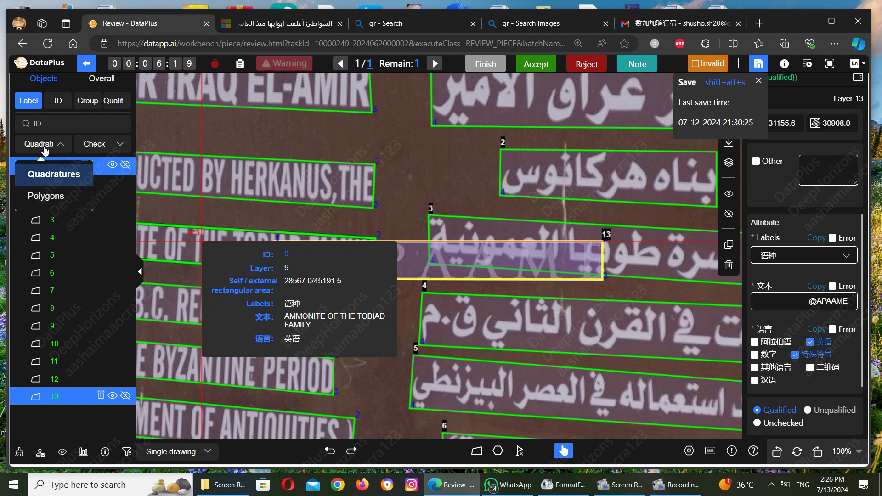
pyautogui.click(49, 208)
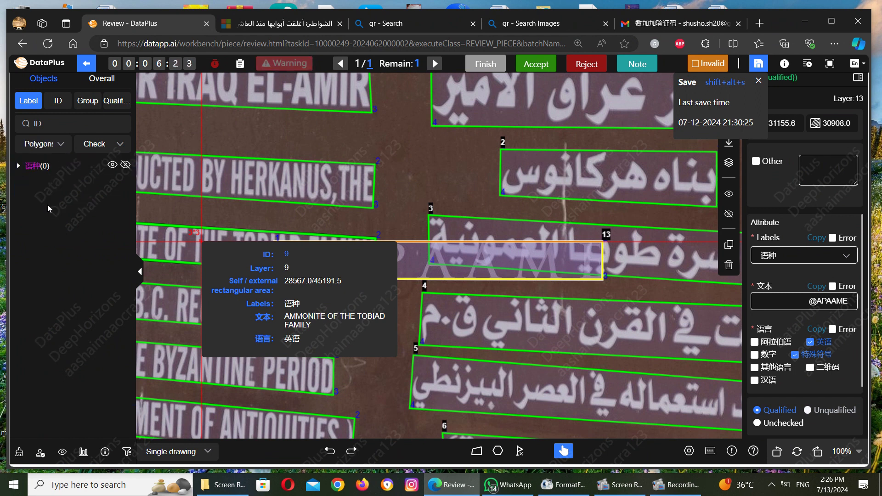
pyautogui.click(41, 145)
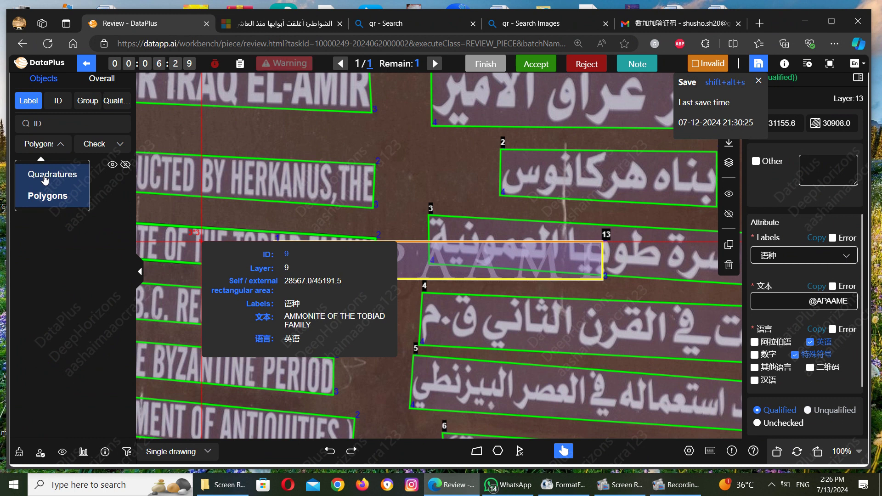
pyautogui.click(45, 177)
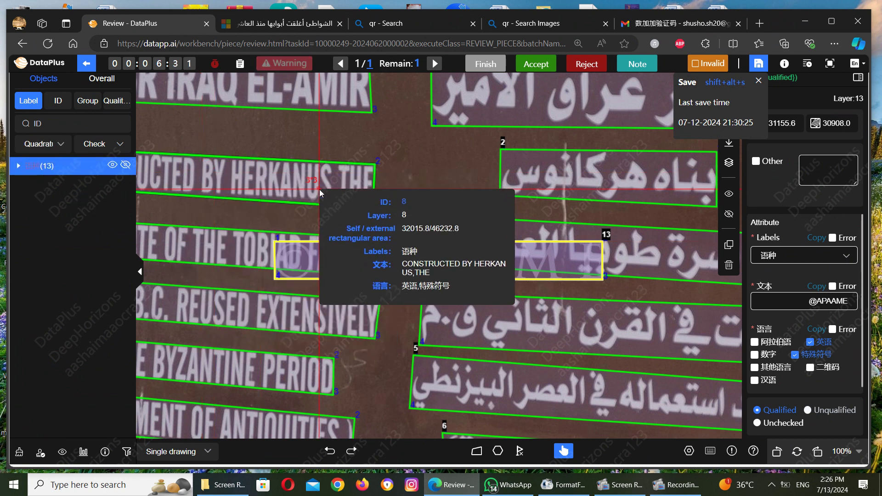
pyautogui.click(244, 172)
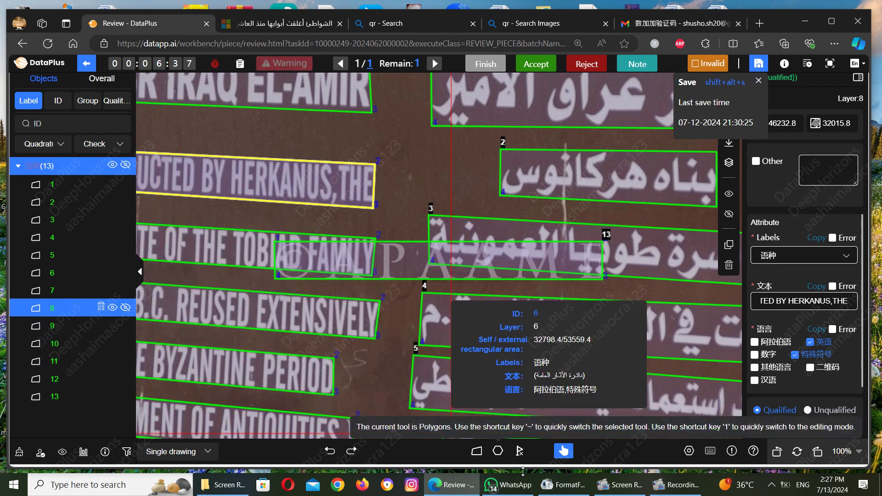
pyautogui.moveTo(515, 494)
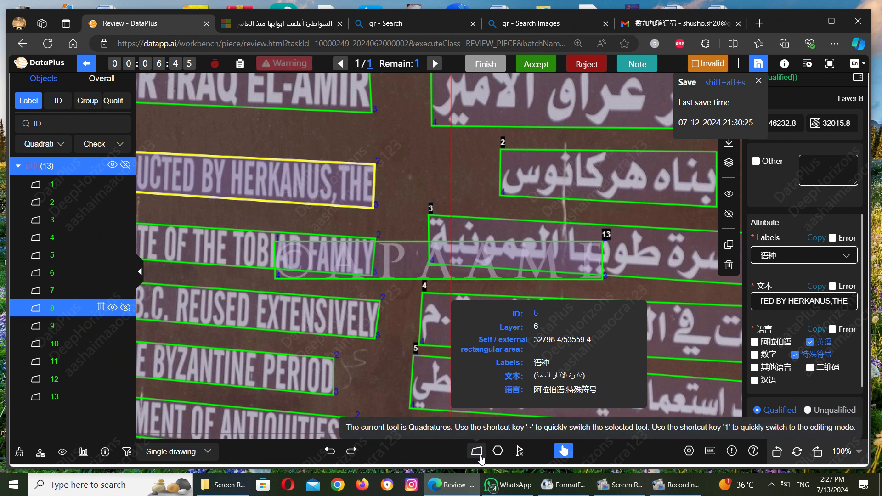
pyautogui.click(481, 457)
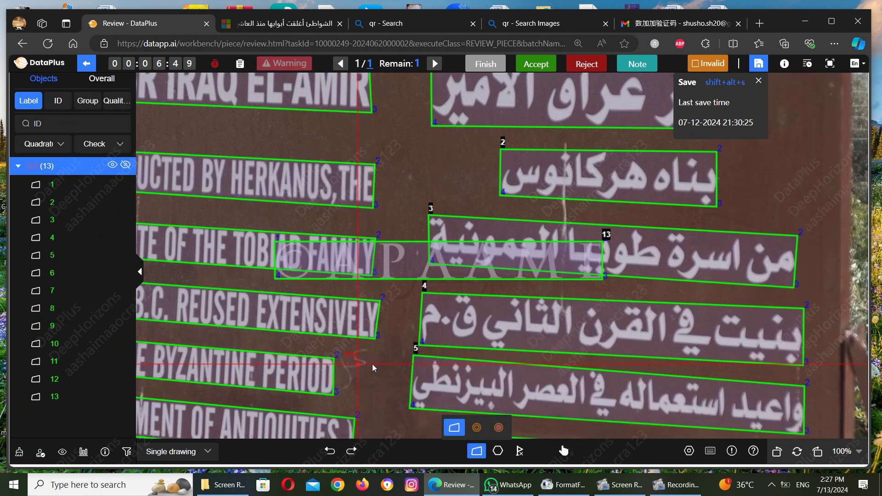
pyautogui.click(389, 364)
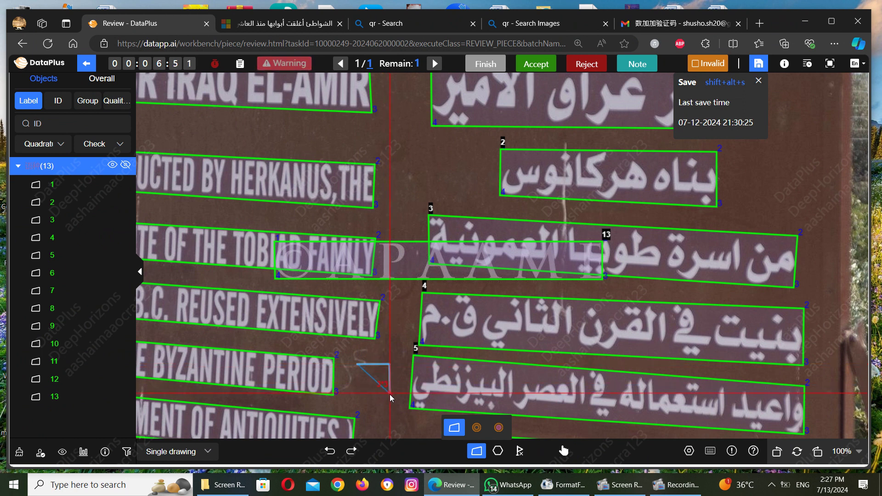
pyautogui.click(391, 396)
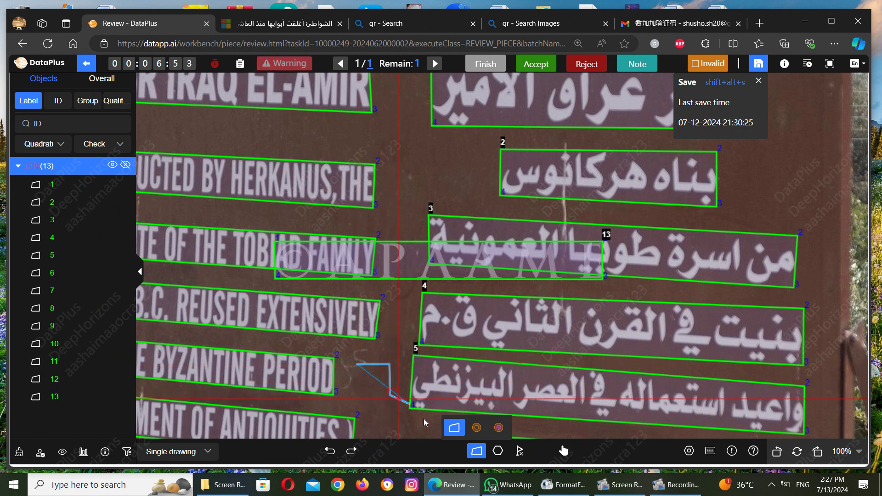
pyautogui.click(477, 427)
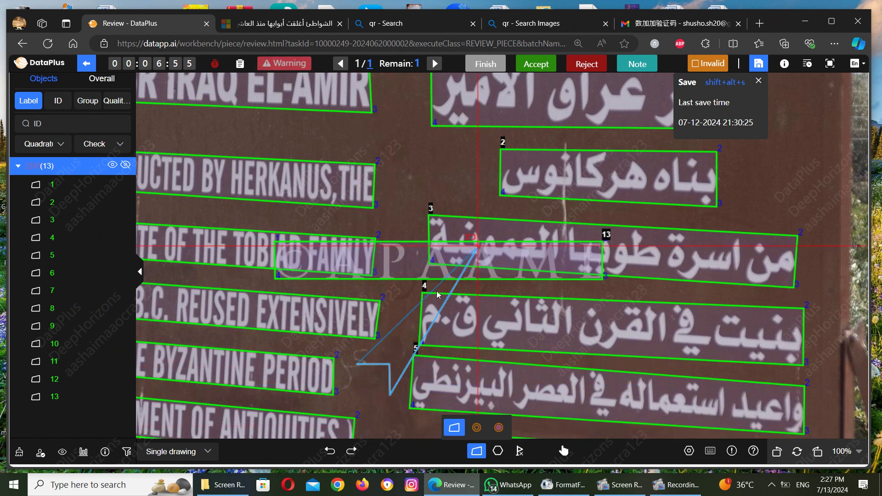
pyautogui.click(562, 452)
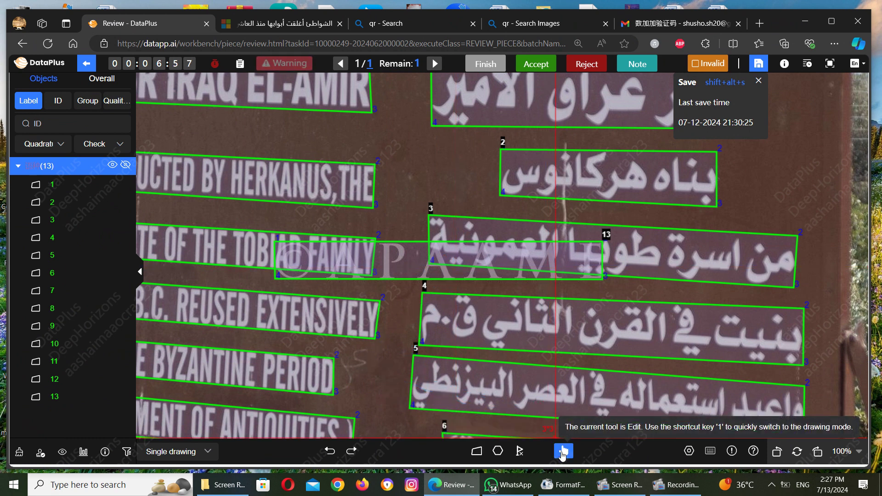
pyautogui.click(498, 451)
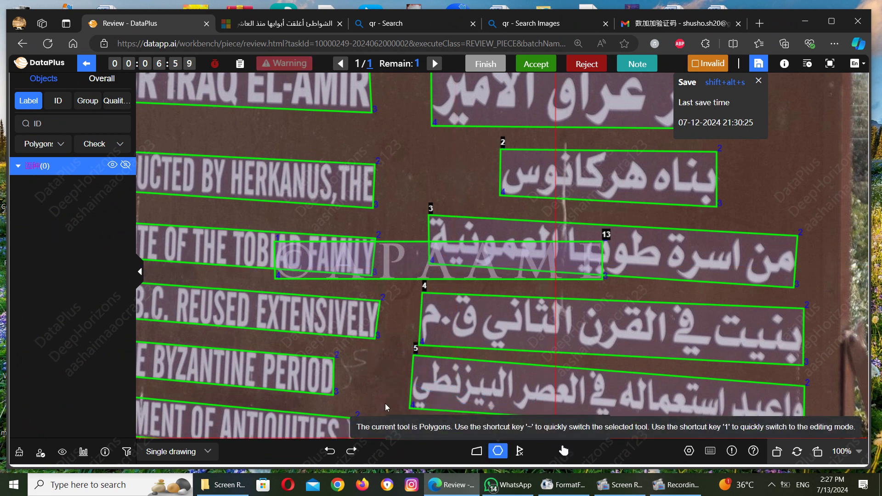
pyautogui.click(382, 365)
pyautogui.click(404, 359)
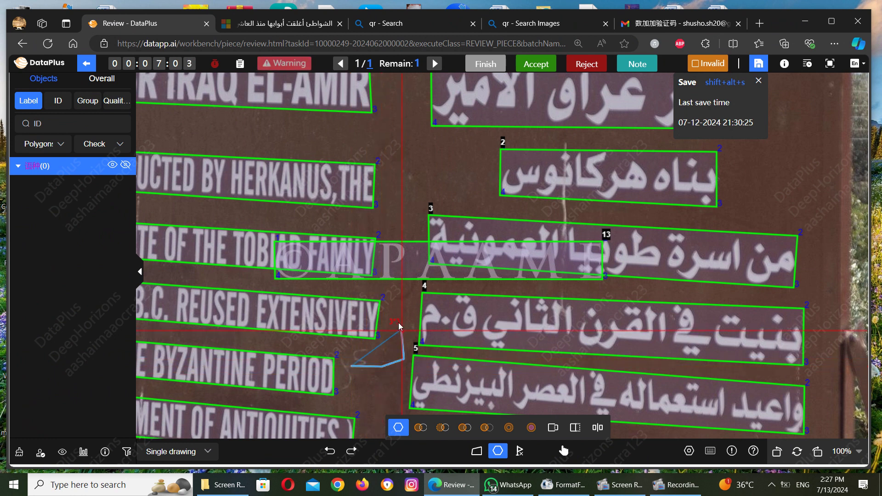
pyautogui.click(400, 323)
pyautogui.click(427, 295)
pyautogui.click(456, 307)
pyautogui.click(474, 342)
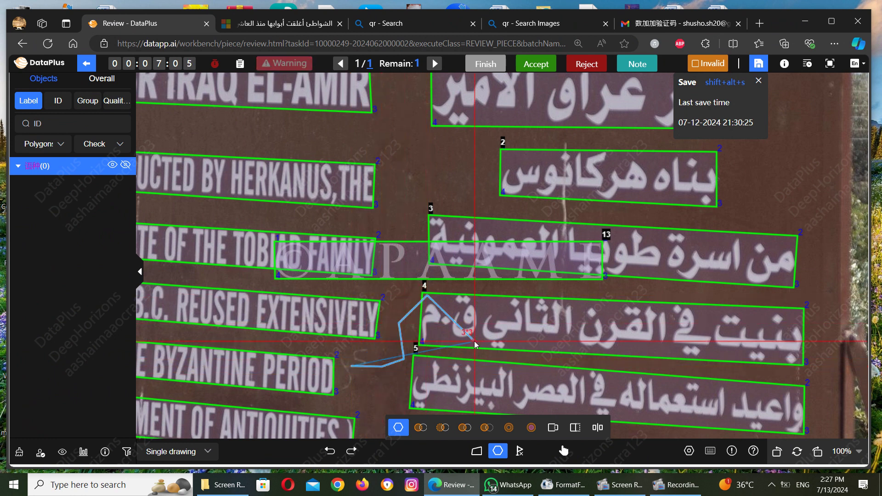
pyautogui.click(402, 389)
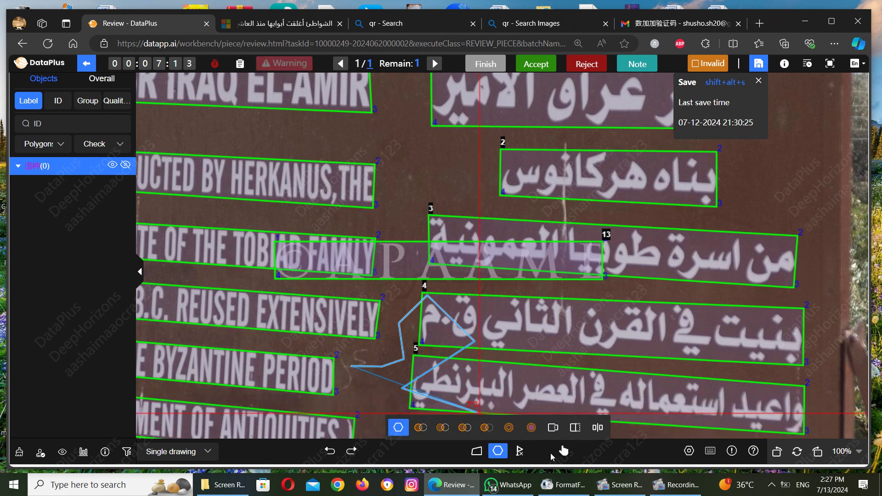
pyautogui.click(564, 453)
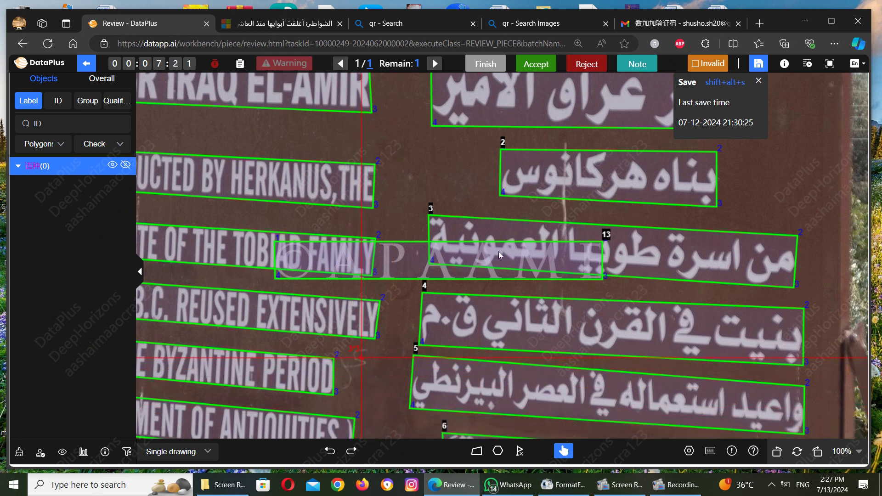
# Step: Draw a closed five-point polygon on the blank board area right of box 2
pyautogui.hscroll(5, 751, 180)
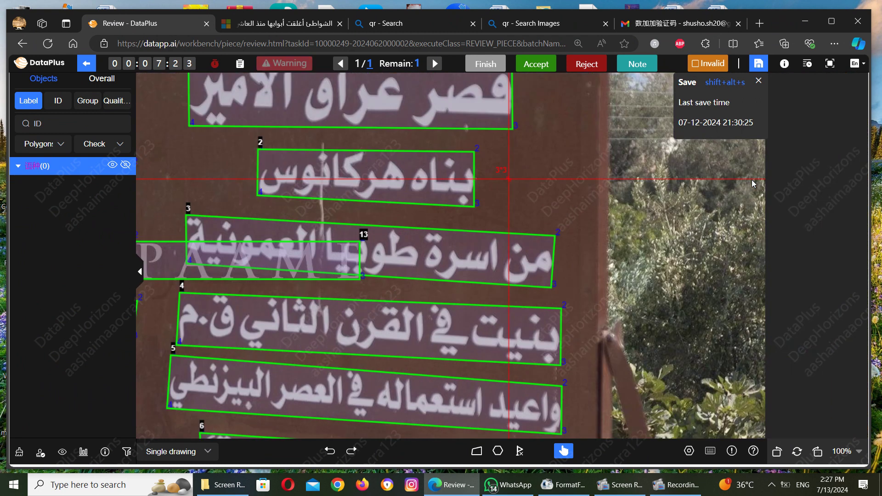
pyautogui.scroll(5, 752, 180)
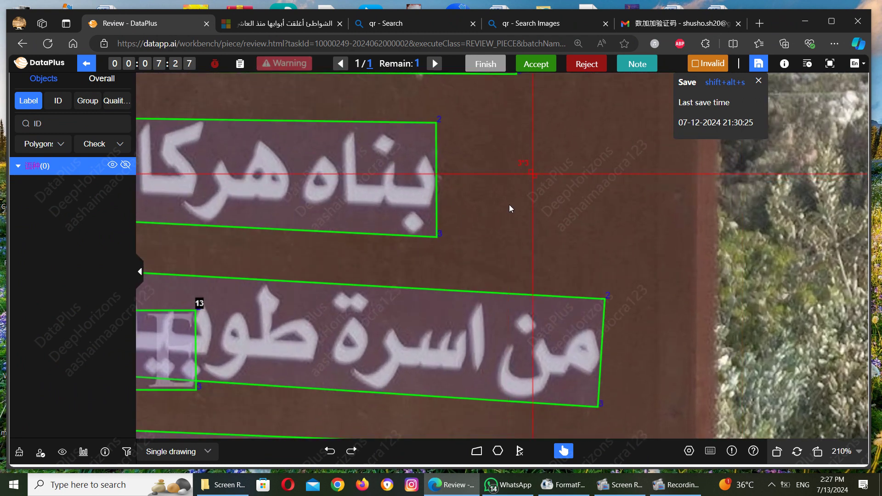
pyautogui.click(494, 452)
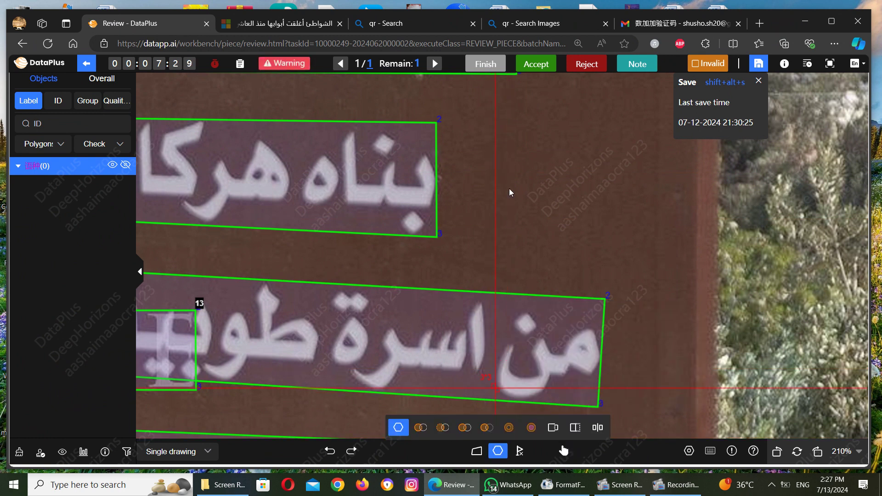
pyautogui.click(486, 153)
pyautogui.click(542, 150)
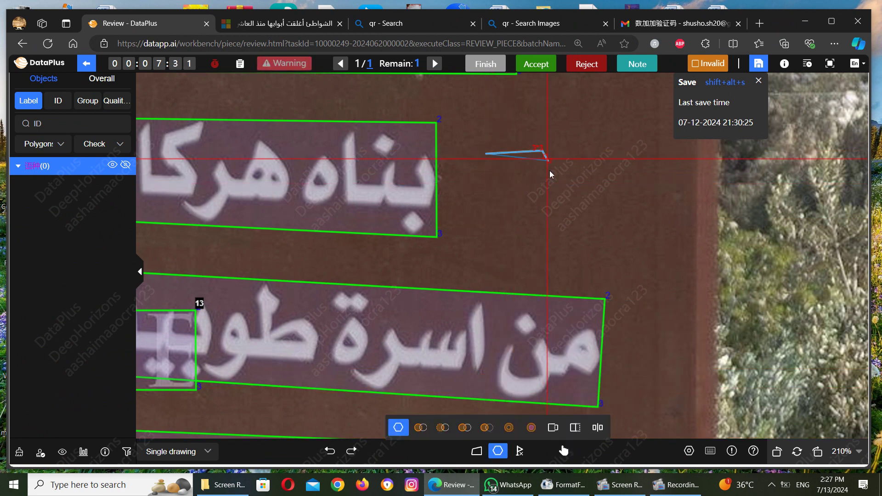
pyautogui.click(553, 192)
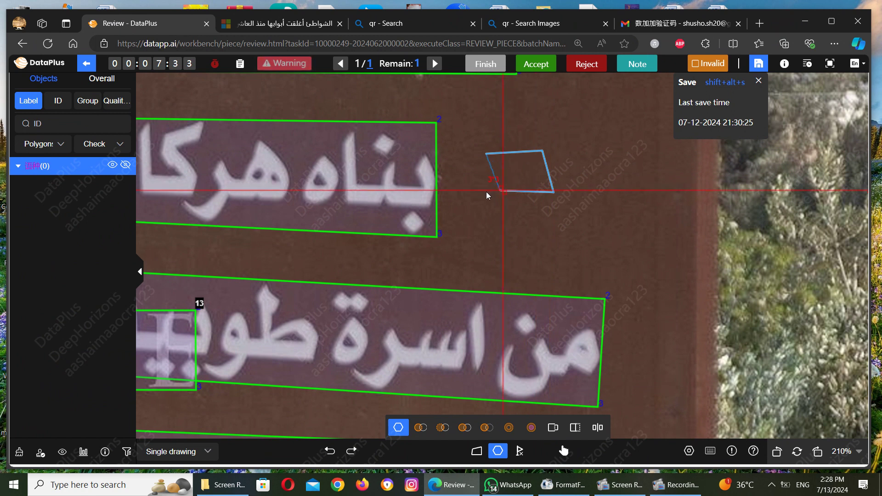
pyautogui.click(545, 225)
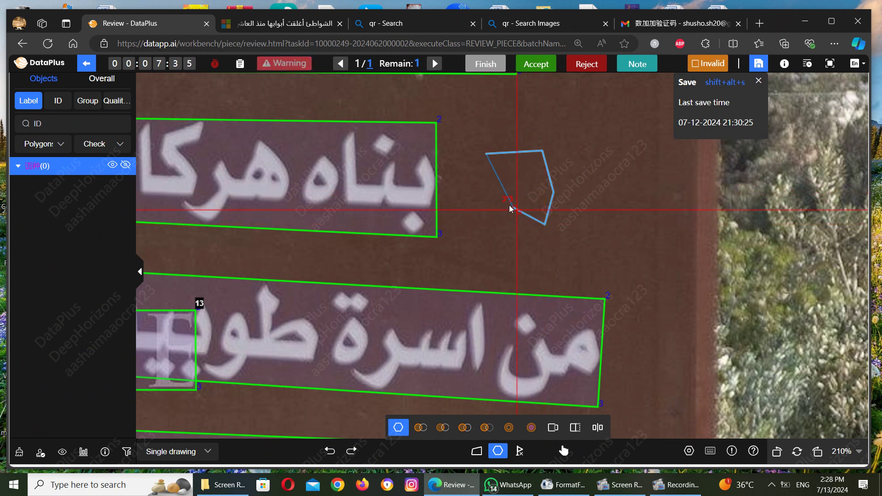
pyautogui.click(510, 206)
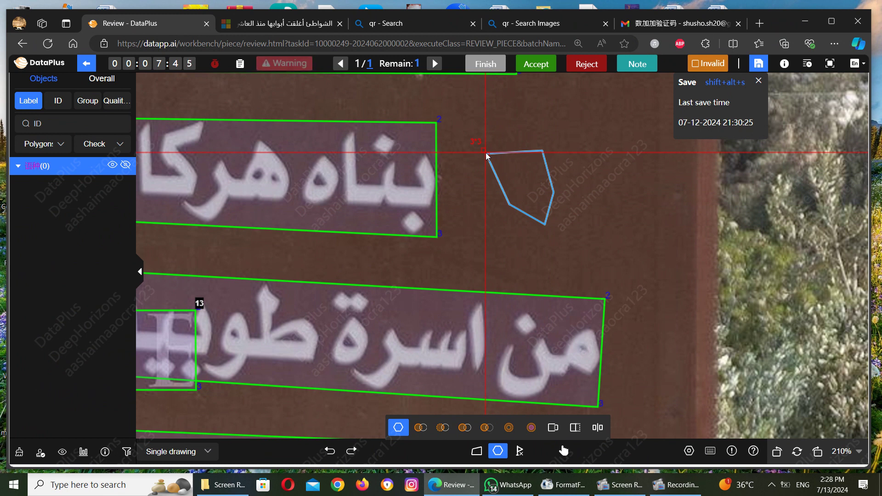
pyautogui.click(487, 156)
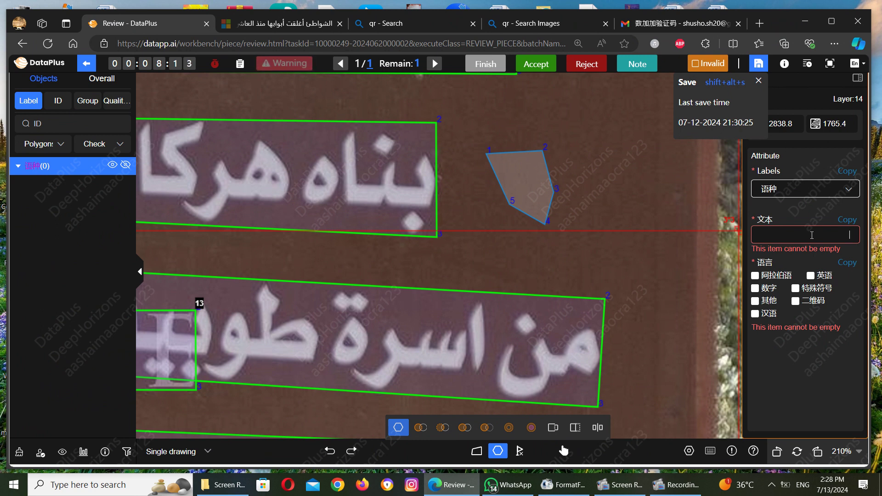
# Step: Give polygon 14 text 'mnmnmmmnm' and language 英语, then begin tracing another polygon
pyautogui.write('mnmnmmmnm')
pyautogui.click(810, 277)
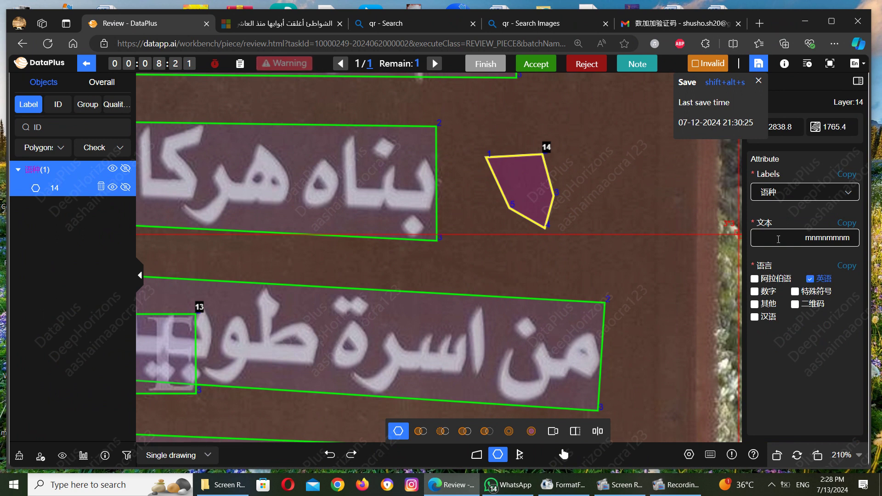
pyautogui.press('Escape')
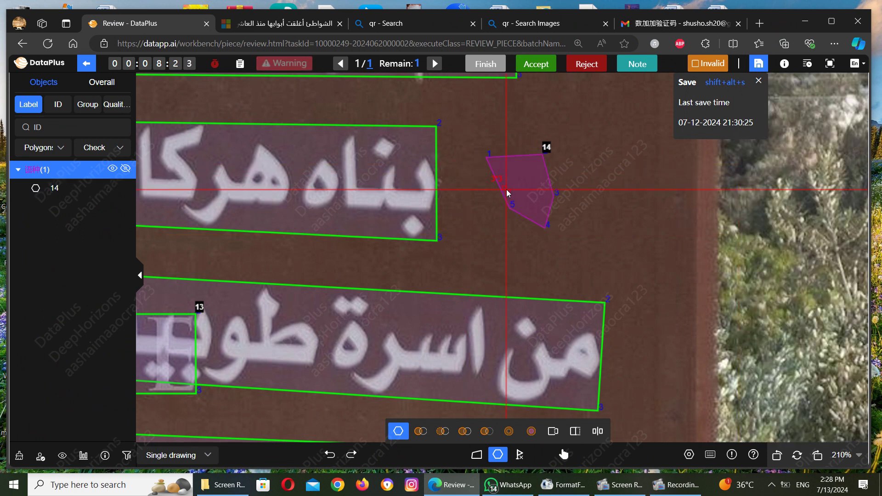
pyautogui.click(506, 189)
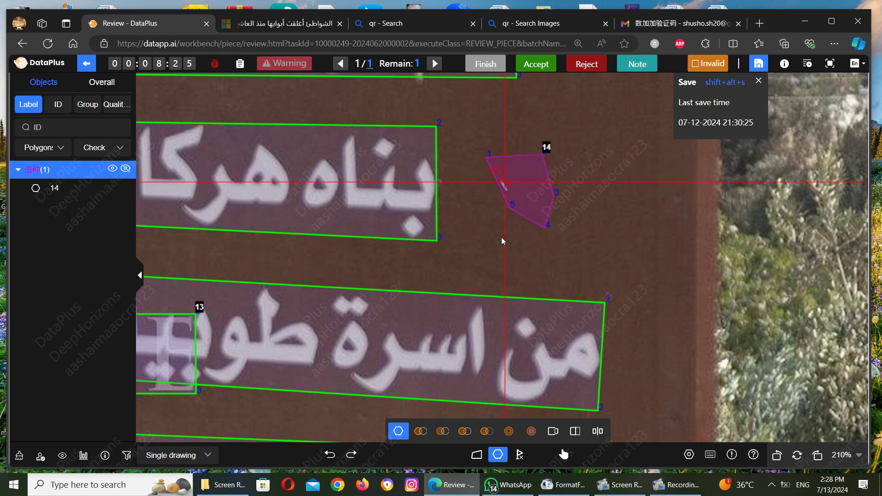
pyautogui.click(569, 300)
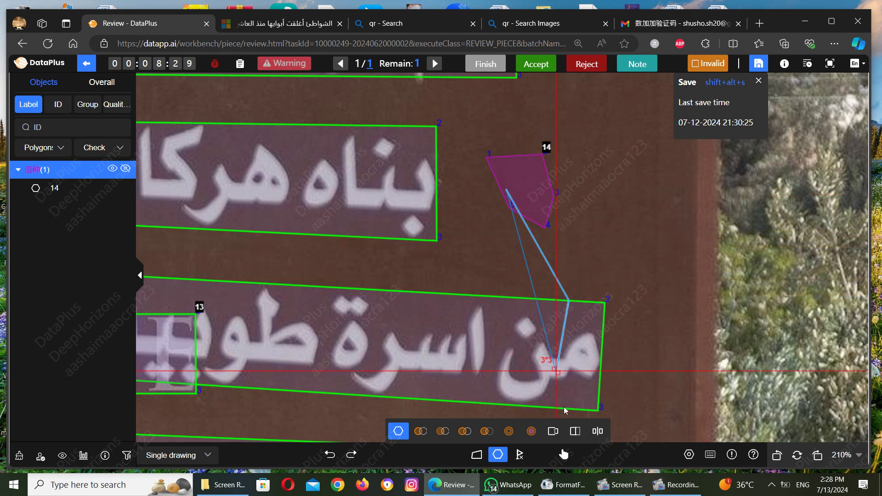
# Step: Delete polygon 14's bottom vertex and pull a new corner down-left toward box 2
pyautogui.click(565, 454)
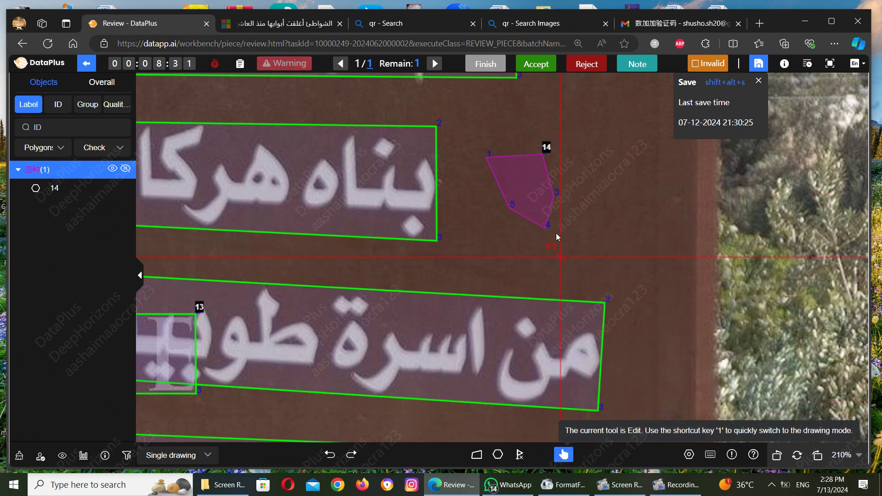
pyautogui.click(536, 211)
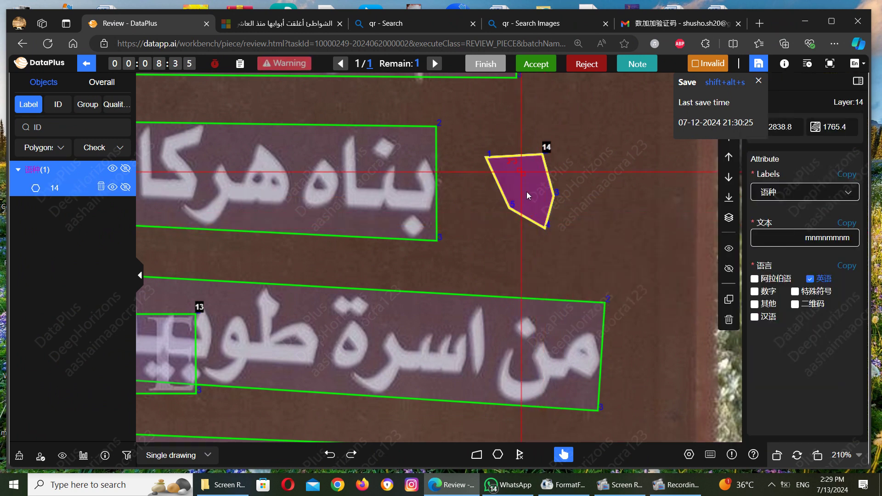
pyautogui.rightClick(545, 227)
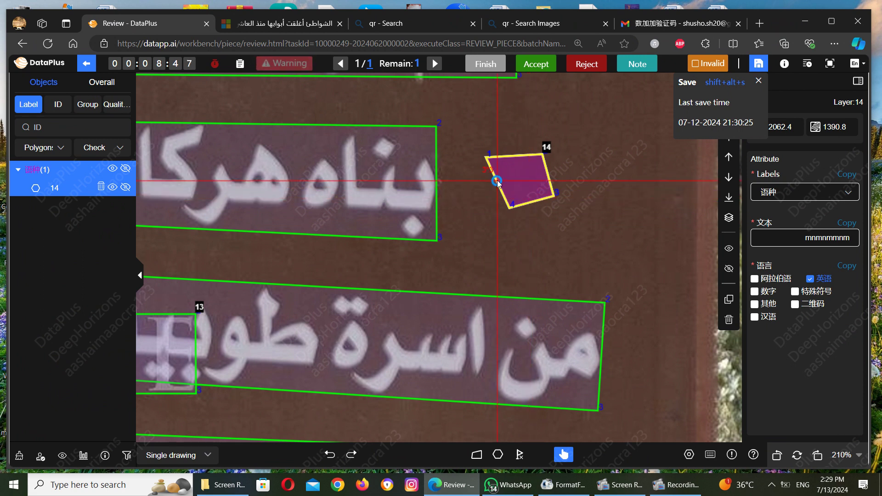
pyautogui.moveTo(497, 181); pyautogui.dragTo(468, 239)
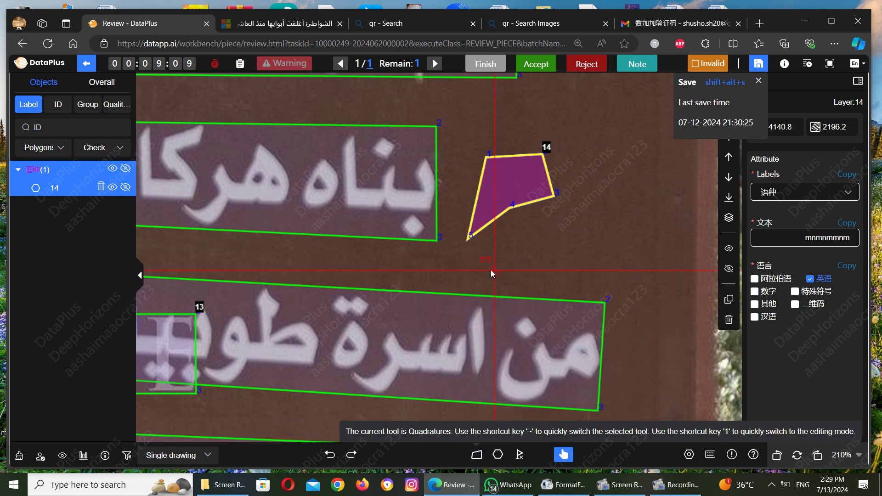
pyautogui.click(497, 456)
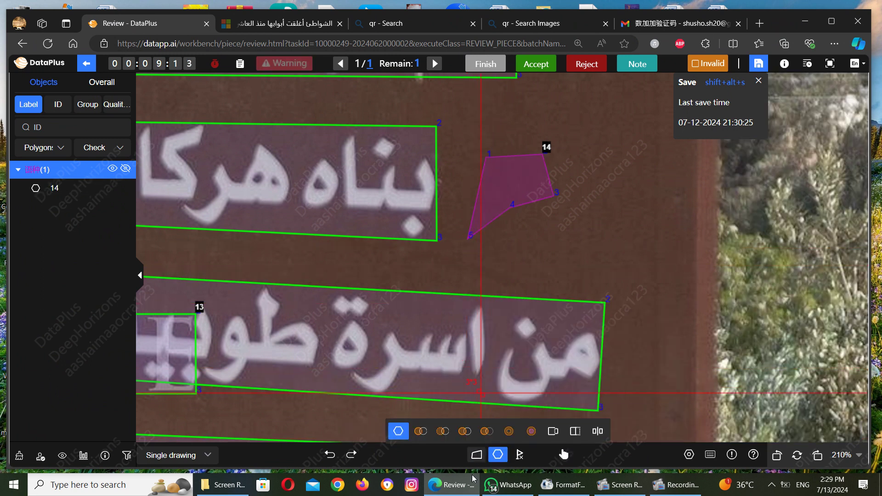
# Step: Draw a four-sided quadrature box below polygon 14, starting at its point 5
pyautogui.click(476, 456)
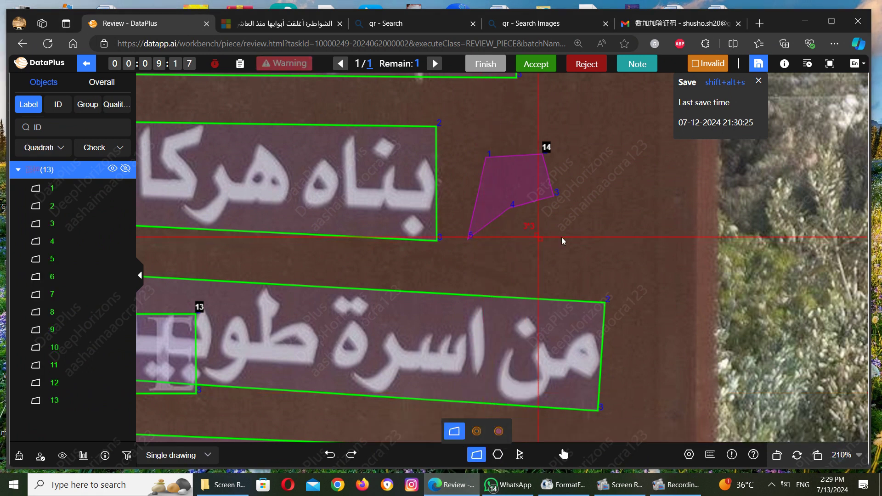
pyautogui.click(470, 244)
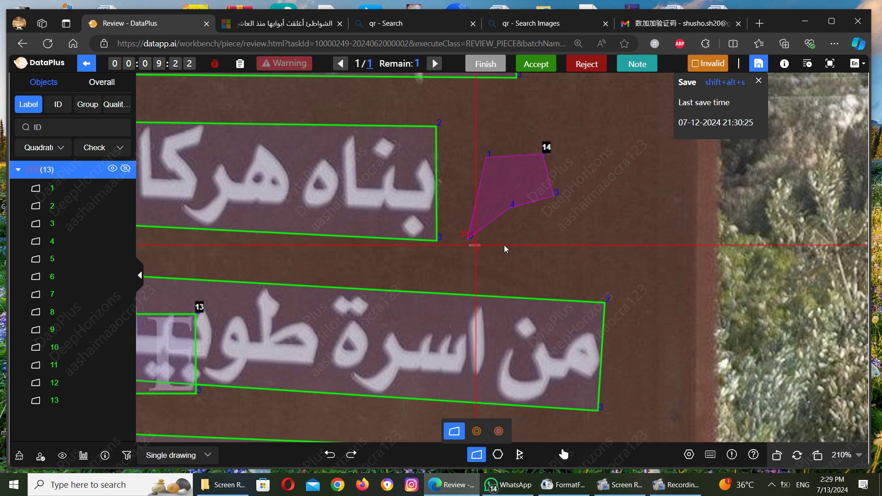
pyautogui.click(553, 245)
pyautogui.click(553, 285)
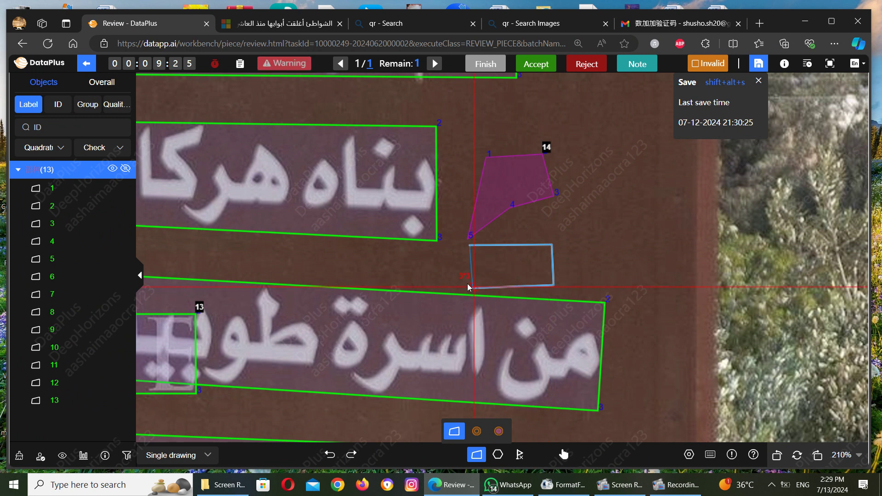
pyautogui.click(467, 281)
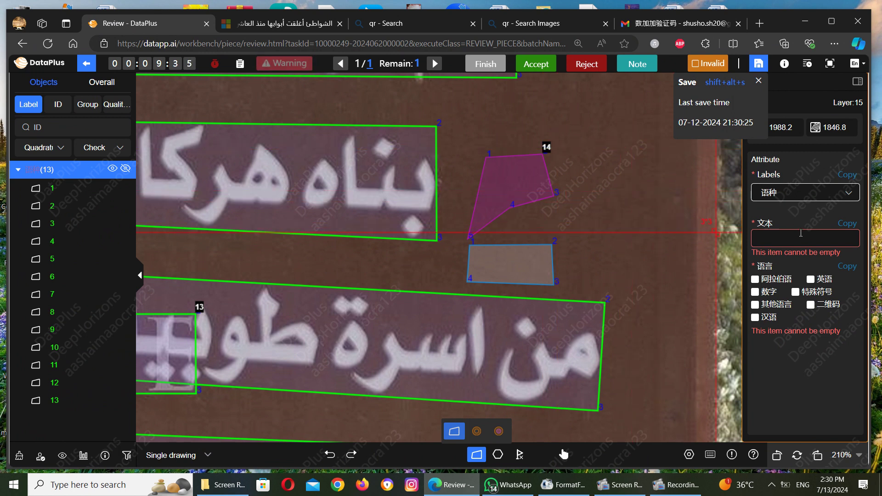
# Step: Complete shape 15's text as 'jjjhj', set its language to 阿拉伯语, and deselect it
pyautogui.write('hj')
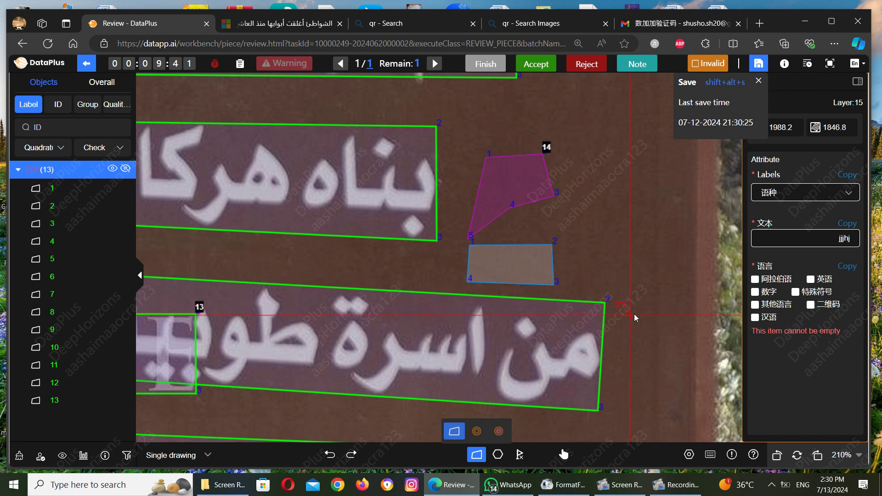
pyautogui.click(768, 279)
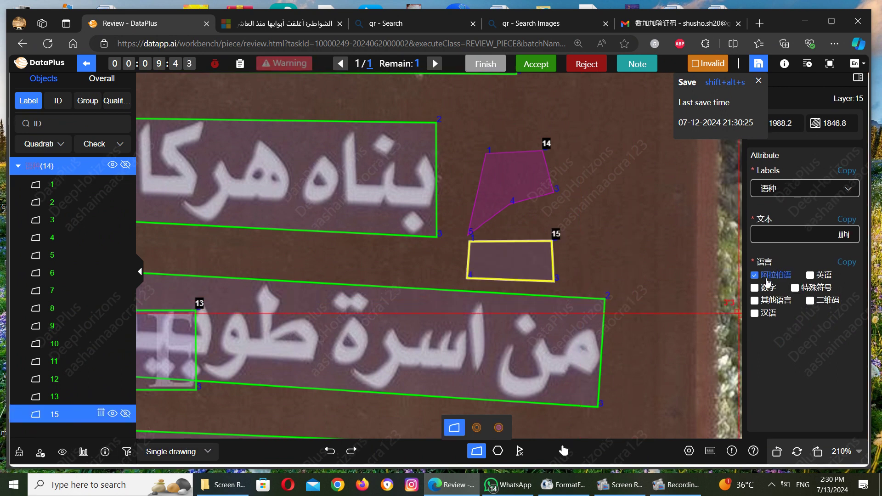
pyautogui.click(639, 258)
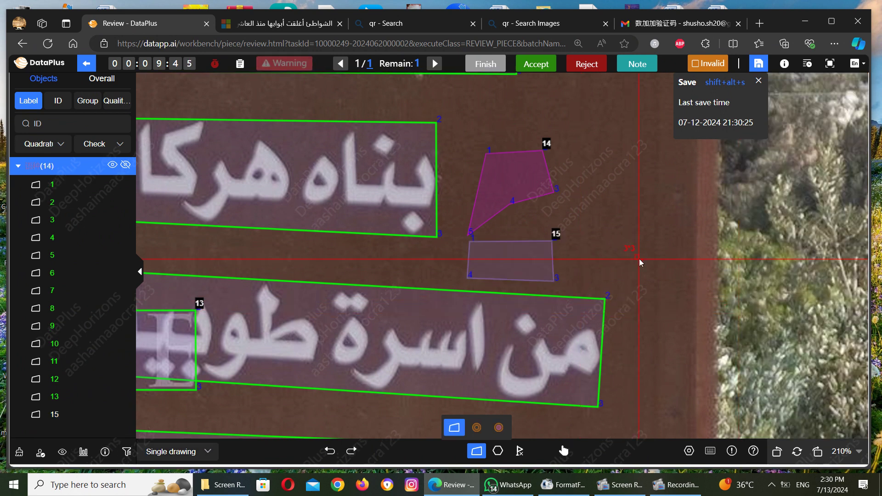
# Step: Drop the new shape and pan around the canvas to inspect box 3's info card
pyautogui.click(638, 259)
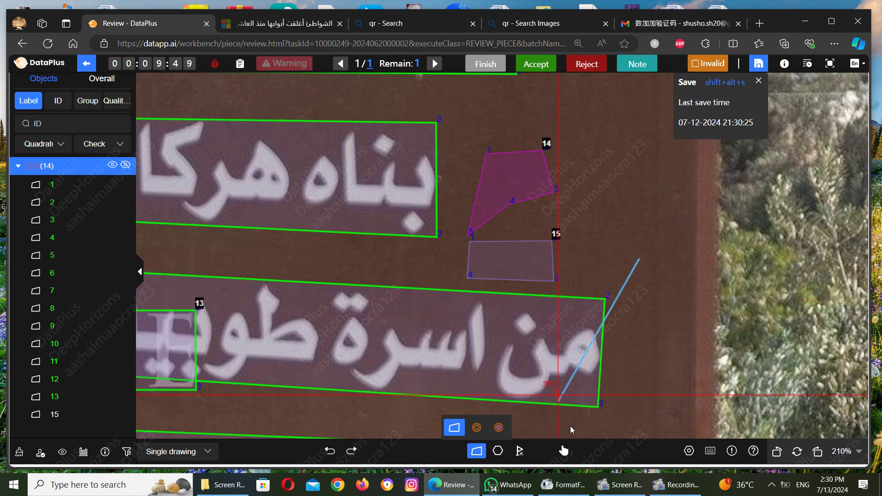
pyautogui.click(564, 460)
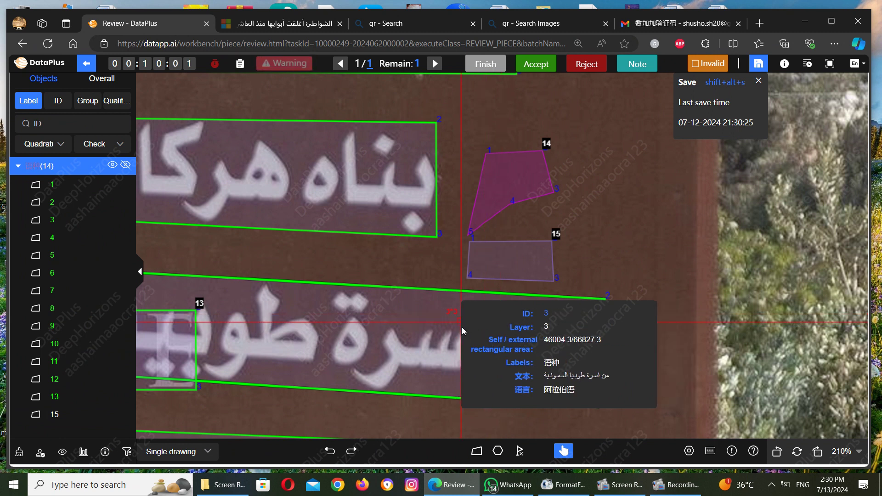
pyautogui.hscroll(-10, 431, 310)
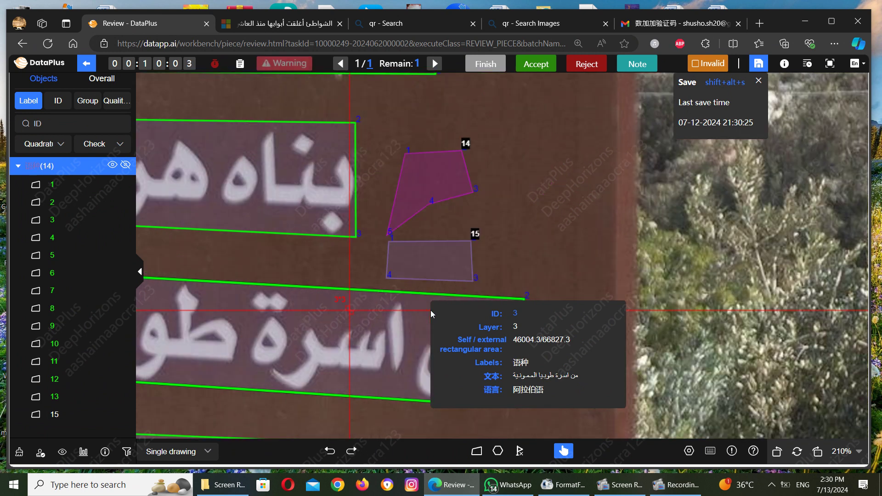
pyautogui.scroll(-2, 431, 310)
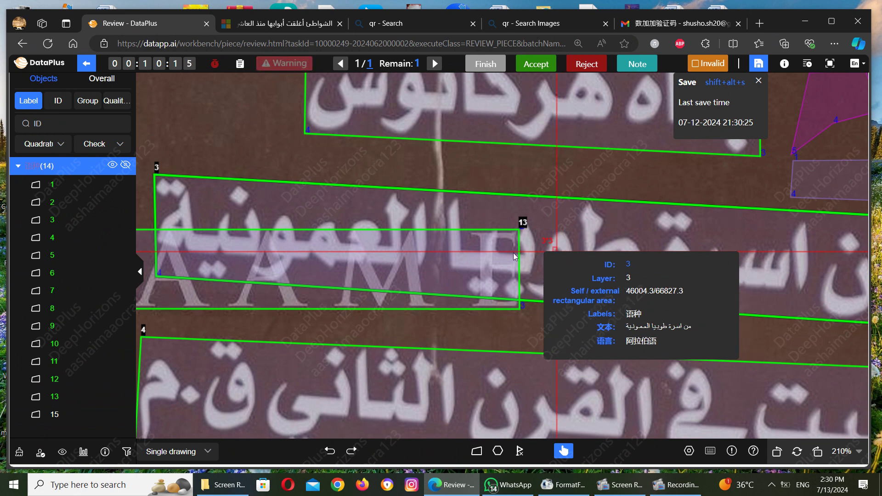
pyautogui.scroll(3, 594, 211)
pyautogui.scroll(-3, 426, 299)
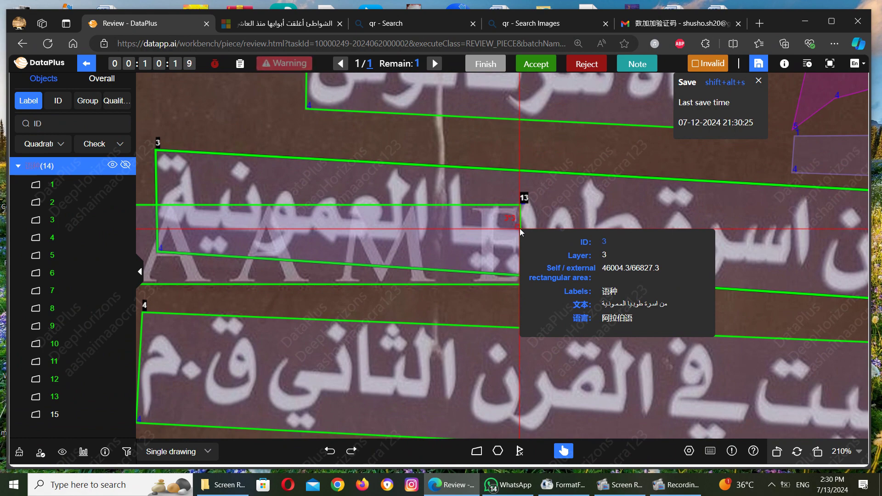
pyautogui.scroll(-2, 520, 228)
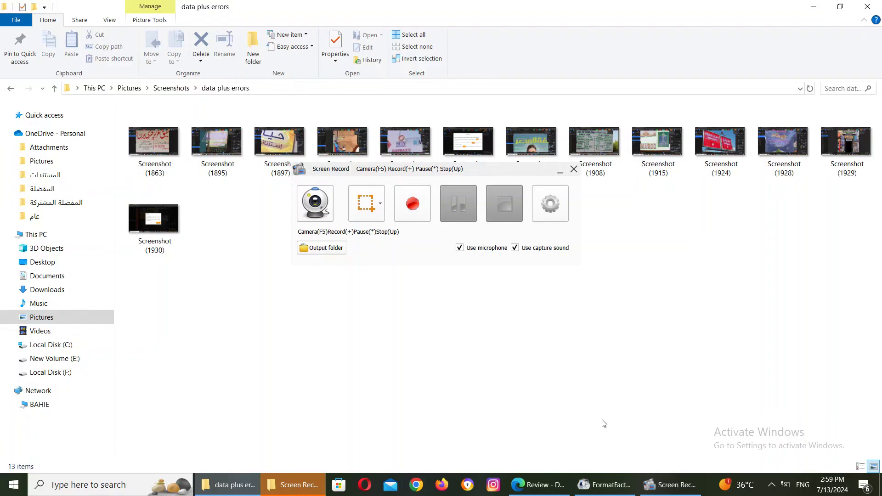
# Step: Minimise the recorder, select Screenshot (1902), and return to the DataPlus review in Edge
pyautogui.click(560, 171)
pyautogui.click(560, 172)
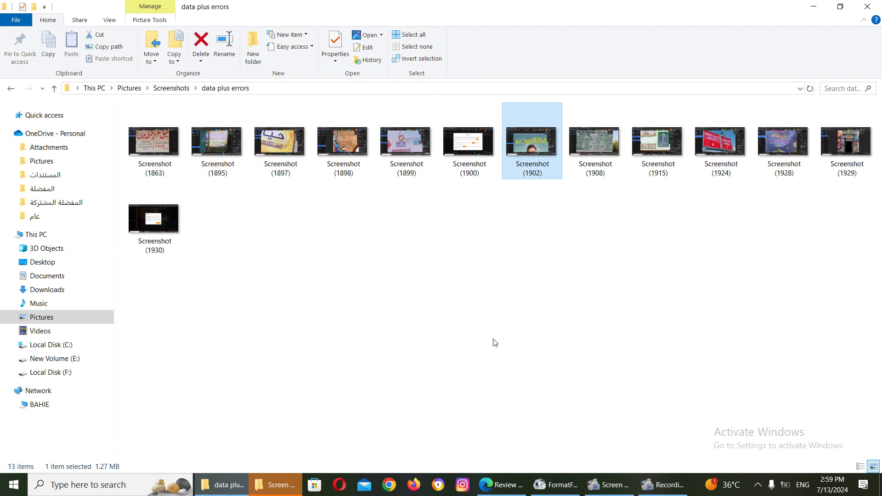
pyautogui.click(499, 483)
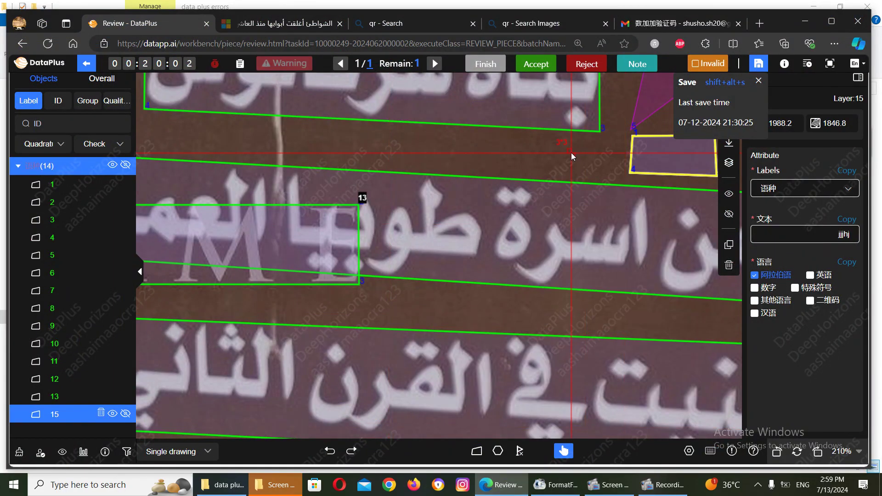
# Step: Select object 3, open the workbench General settings, and dismiss the last-save-time popup
pyautogui.moveTo(572, 153); pyautogui.dragTo(526, 194)
pyautogui.click(525, 194)
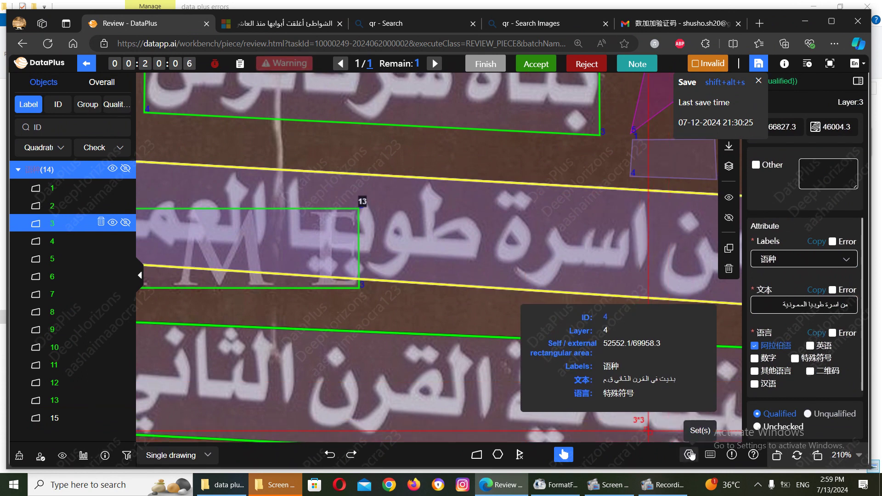
pyautogui.click(690, 456)
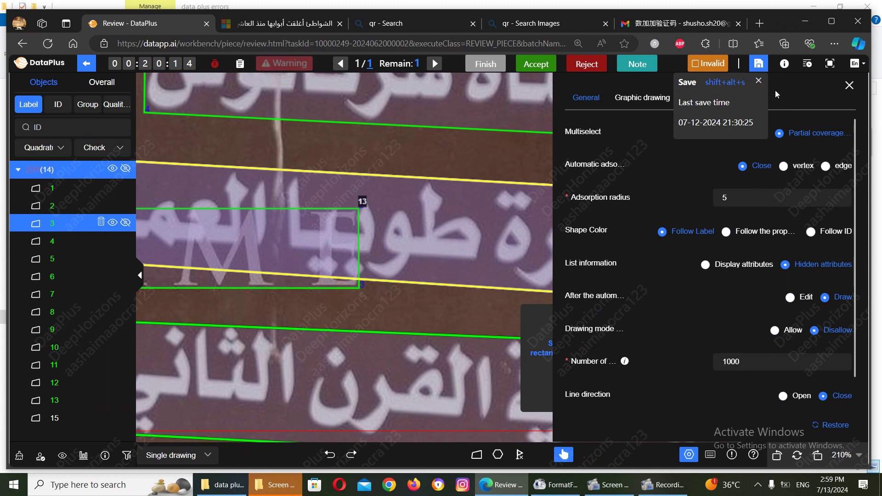
pyautogui.click(757, 80)
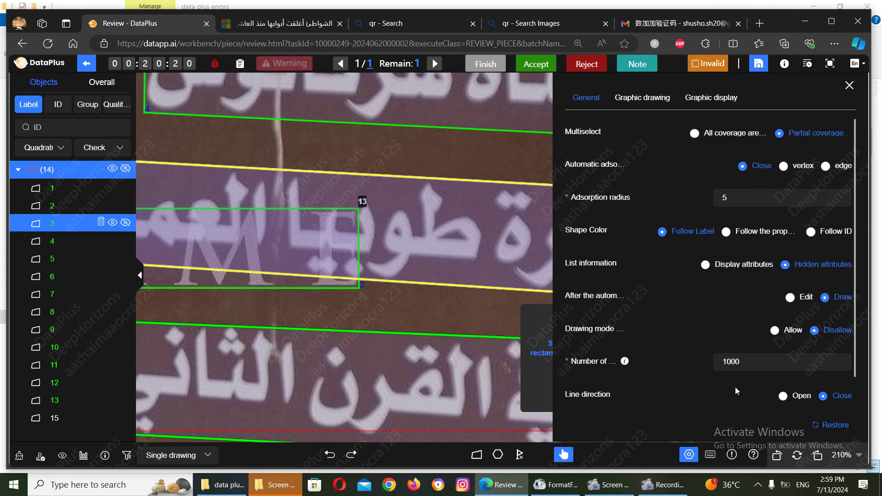
# Step: Review the Graphic drawing and display settings, then set automatic adsorption to vertex
pyautogui.click(638, 106)
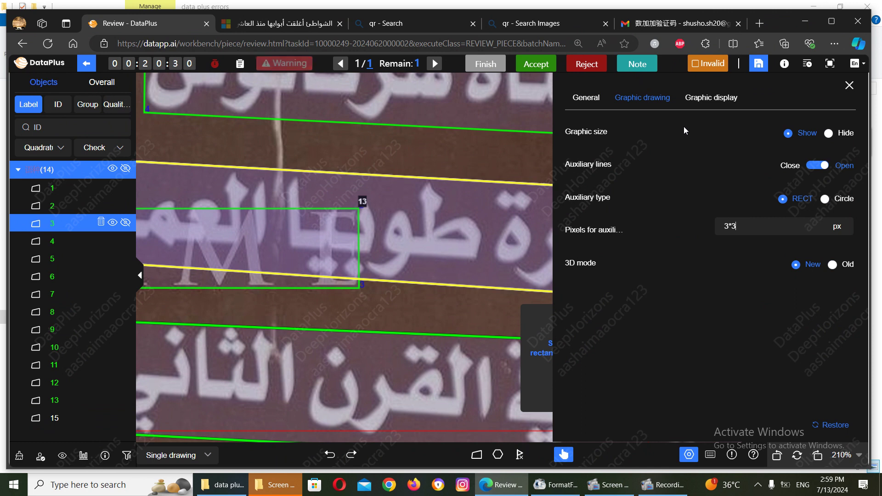
pyautogui.click(702, 100)
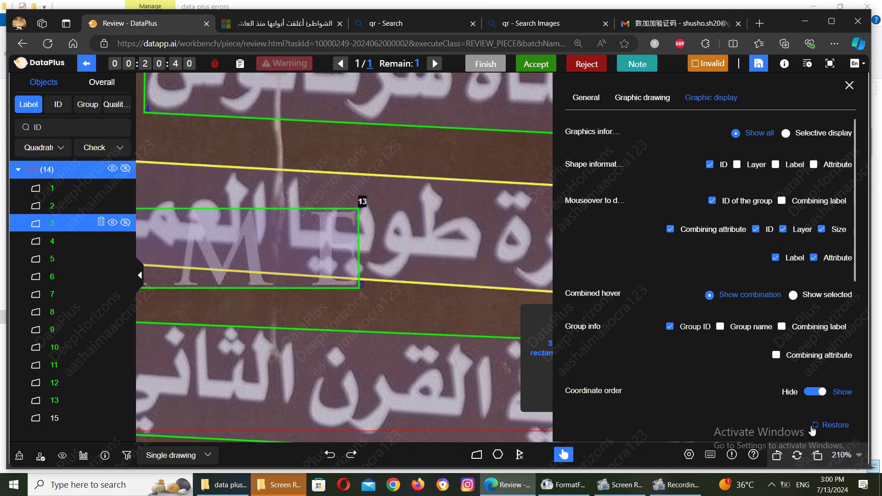
pyautogui.moveTo(855, 231); pyautogui.dragTo(864, 197)
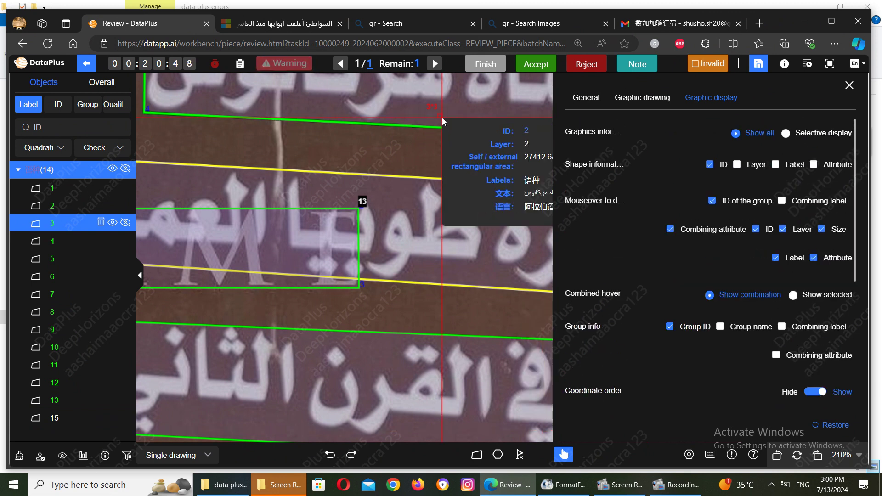
pyautogui.click(584, 99)
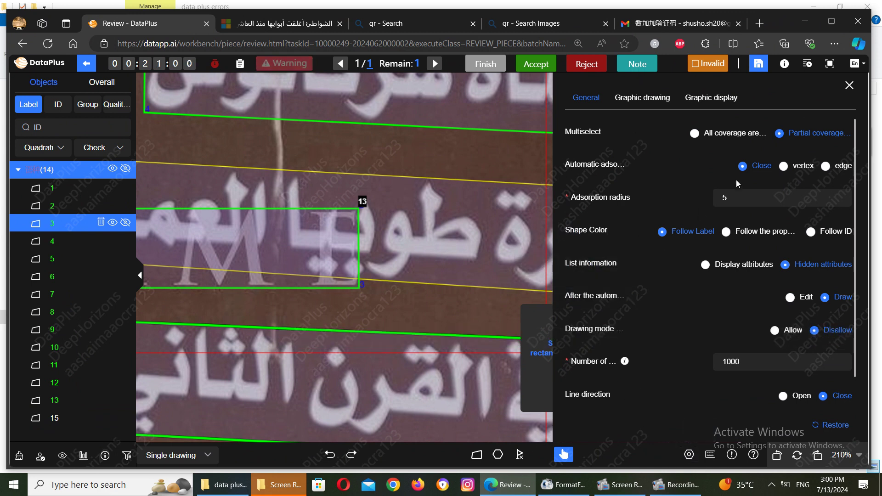
pyautogui.click(789, 170)
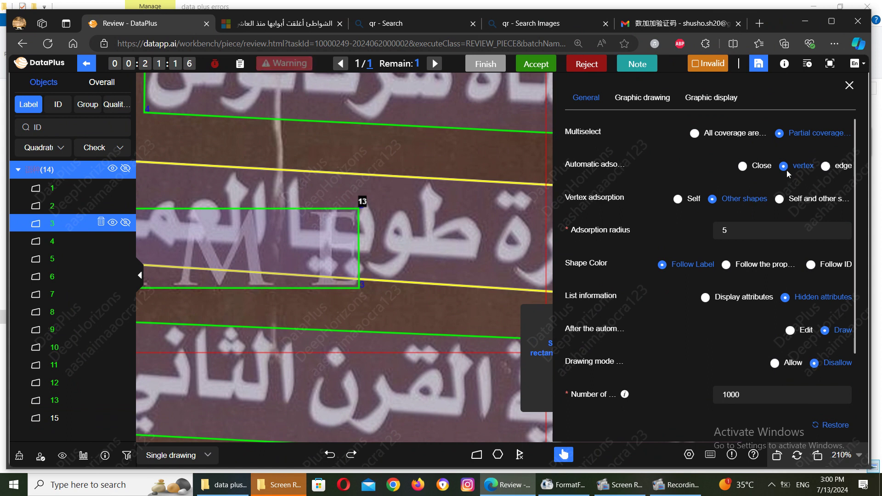
# Step: Close the drawing settings and select polygon 15 to view its attributes
pyautogui.click(532, 134)
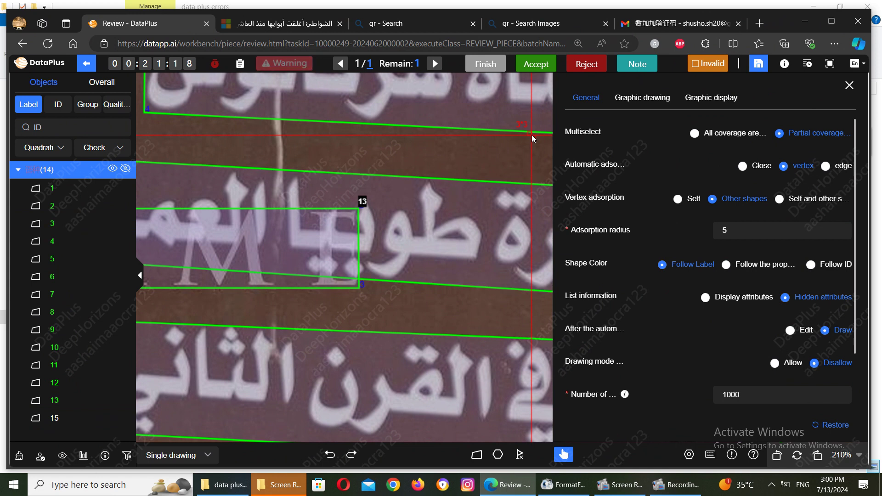
pyautogui.click(689, 455)
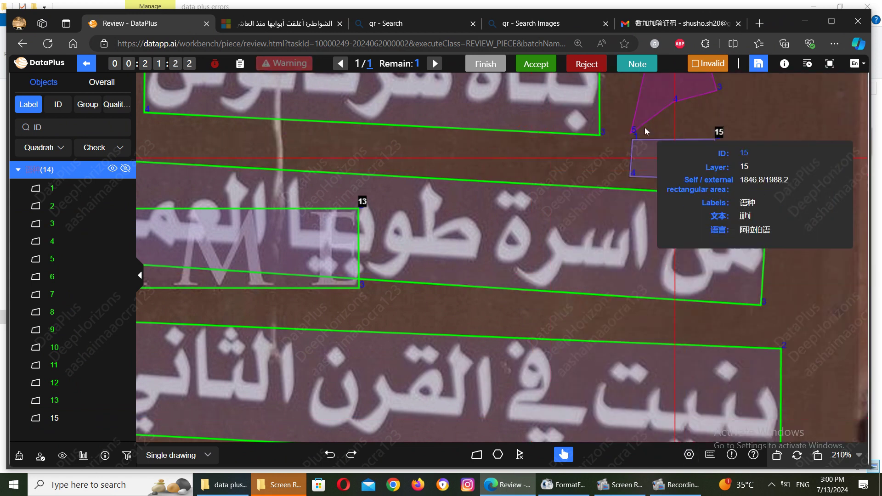
pyautogui.click(640, 148)
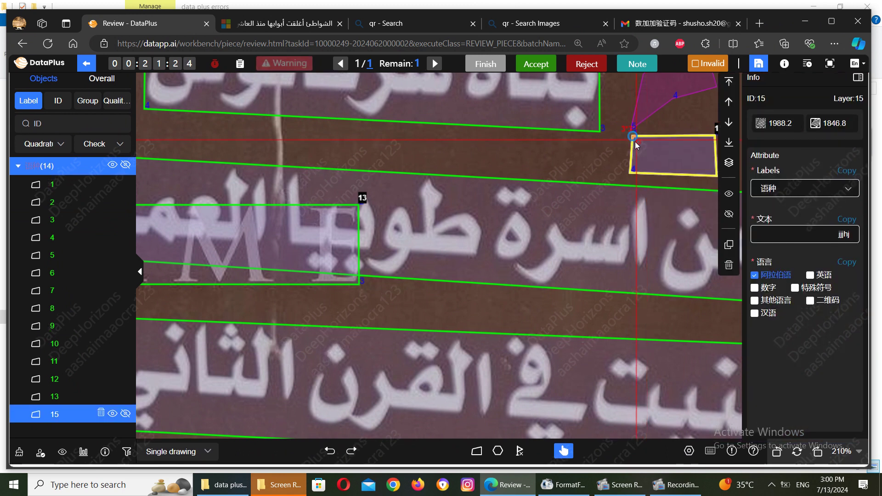
pyautogui.moveTo(642, 114)
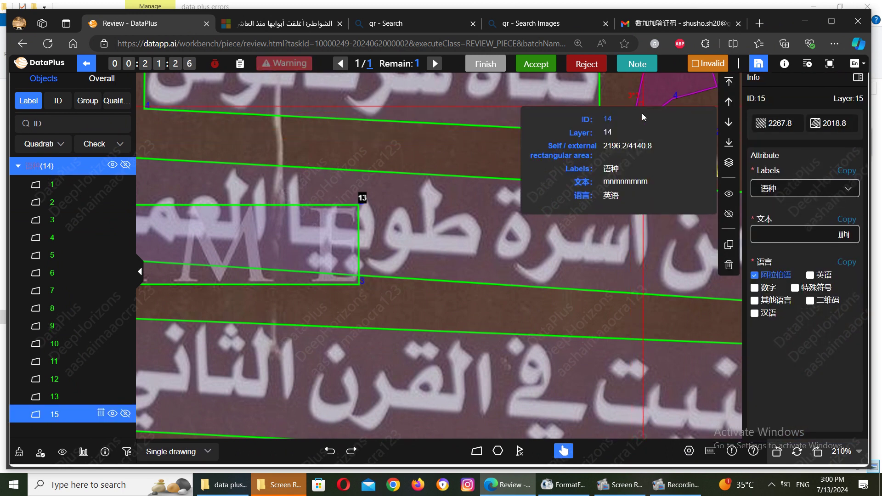
pyautogui.press('Right')
pyautogui.press('Down')
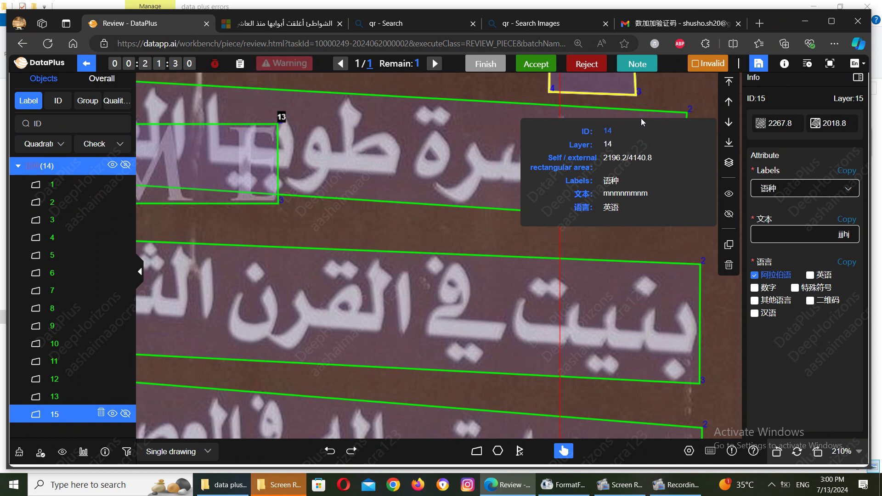
pyautogui.moveTo(683, 487)
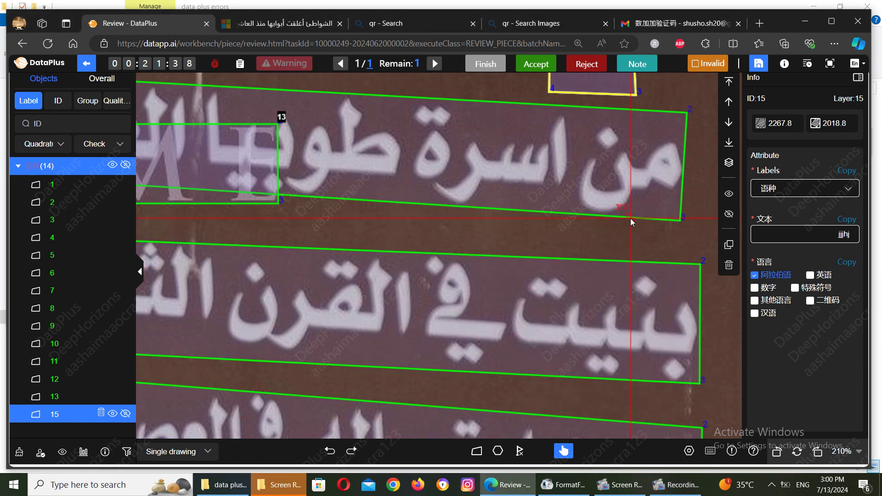
# Step: Check text box 3's attributes, minimize the screen recorder, and bring polygons 14 and 15 into view
pyautogui.click(619, 233)
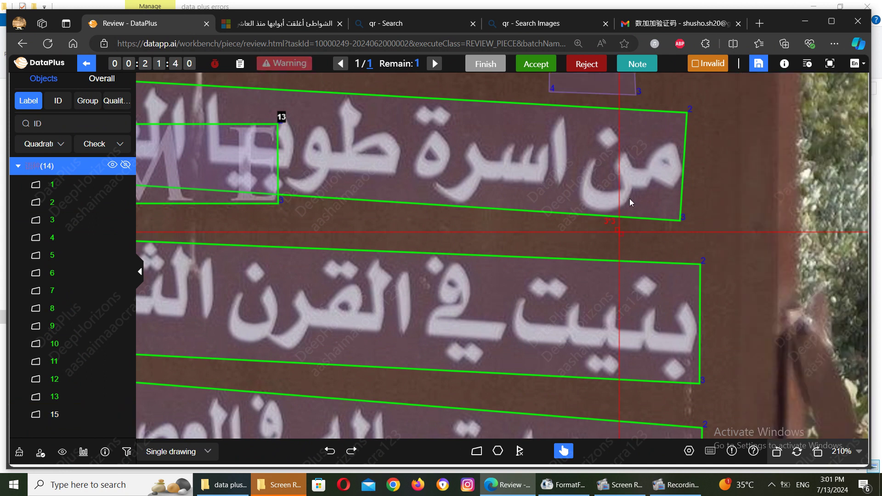
pyautogui.click(640, 125)
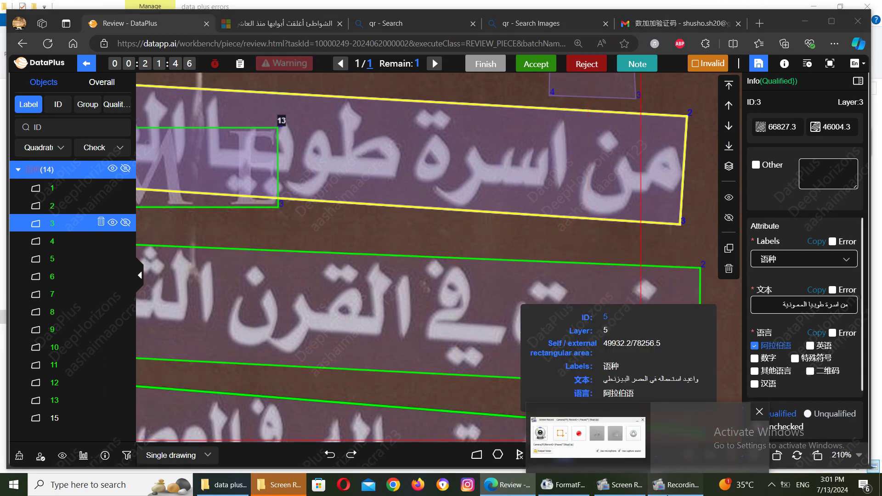
pyautogui.click(628, 487)
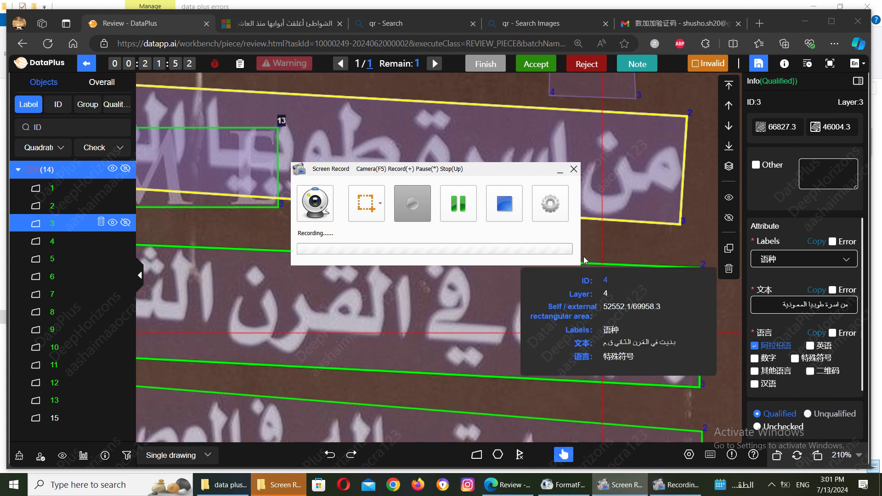
pyautogui.click(562, 171)
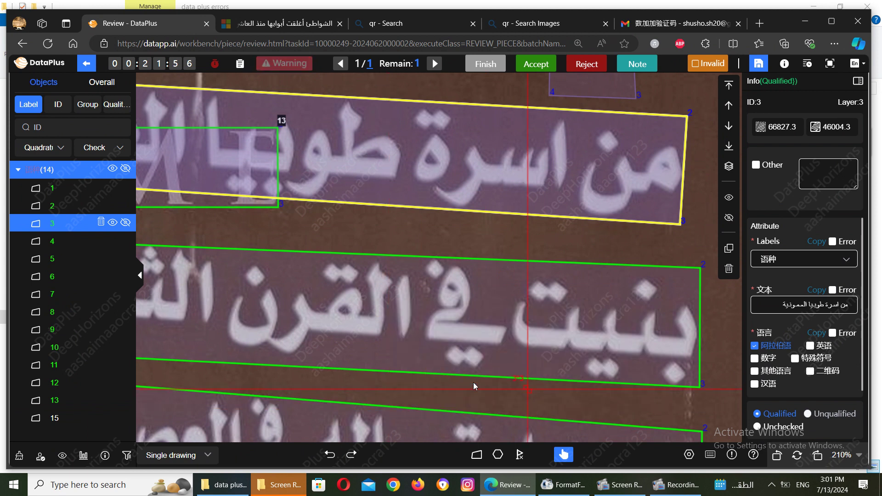
pyautogui.moveTo(483, 392); pyautogui.dragTo(375, 397)
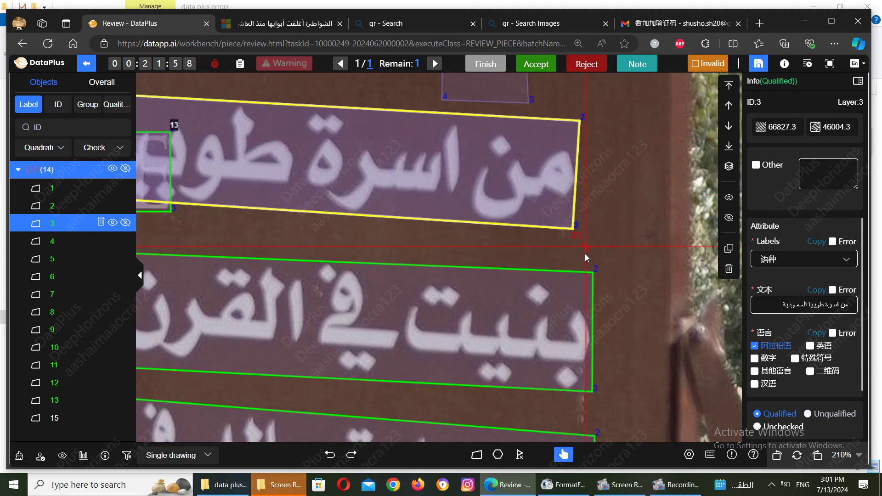
pyautogui.moveTo(584, 228); pyautogui.dragTo(528, 367)
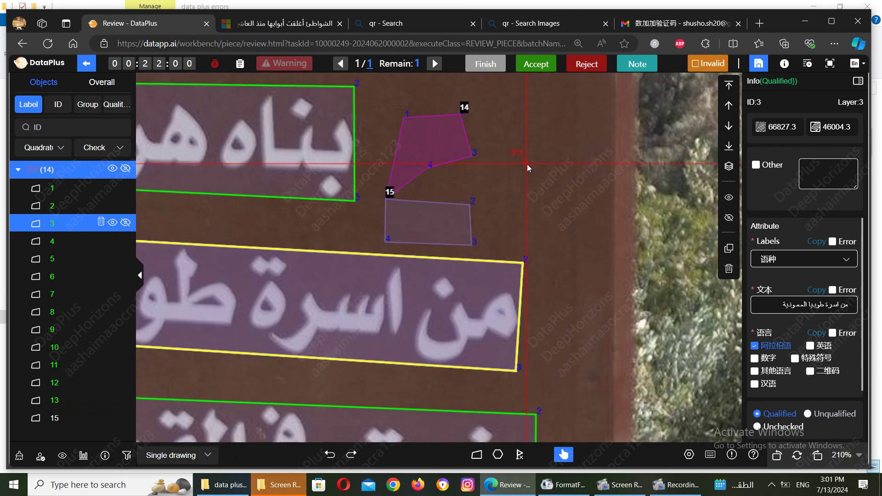
pyautogui.moveTo(528, 164); pyautogui.dragTo(511, 261)
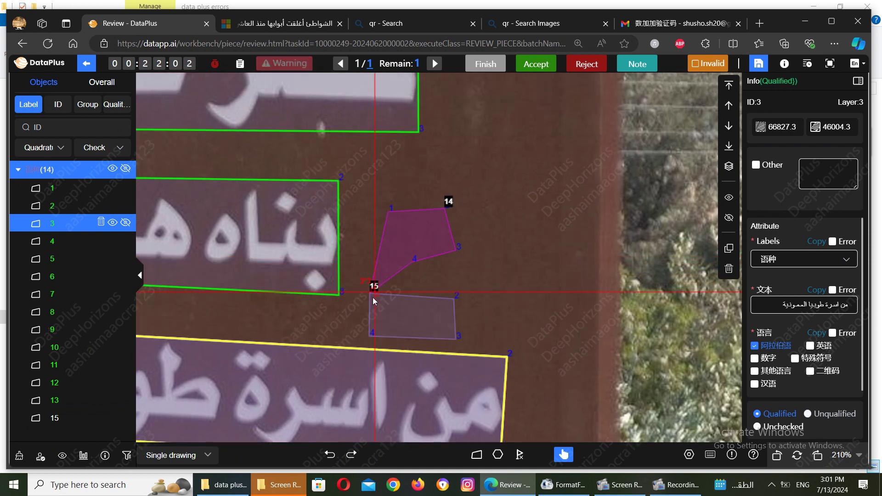
# Step: Drag polygon 15's vertices so its top point reaches up to shape 14
pyautogui.click(373, 302)
pyautogui.moveTo(371, 288); pyautogui.dragTo(430, 294)
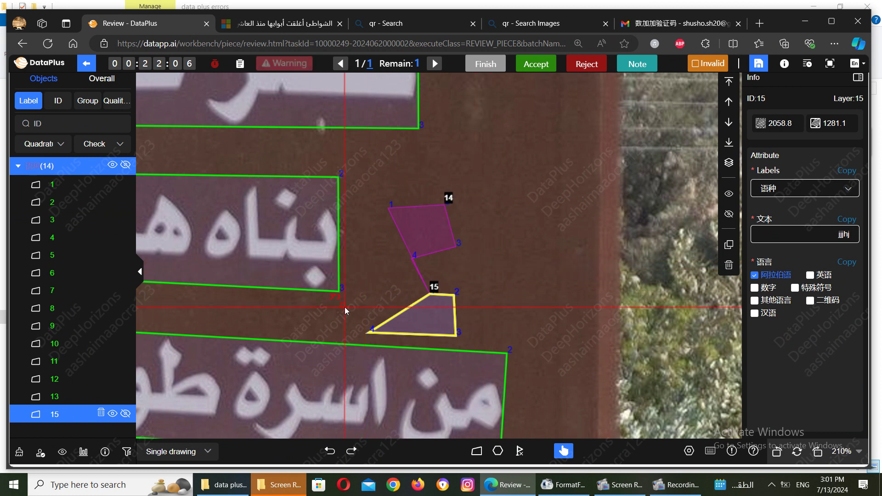
pyautogui.moveTo(427, 297); pyautogui.dragTo(394, 242)
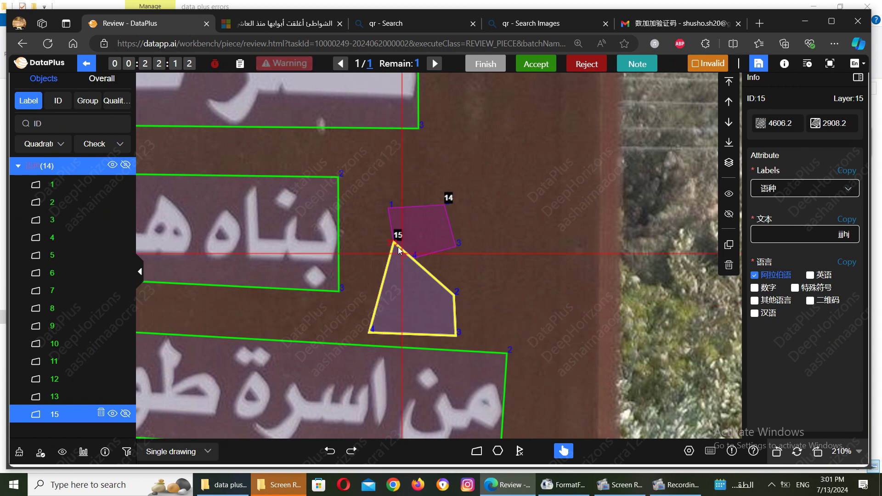
pyautogui.moveTo(394, 242); pyautogui.dragTo(395, 149)
pyautogui.moveTo(307, 193); pyautogui.dragTo(412, 258)
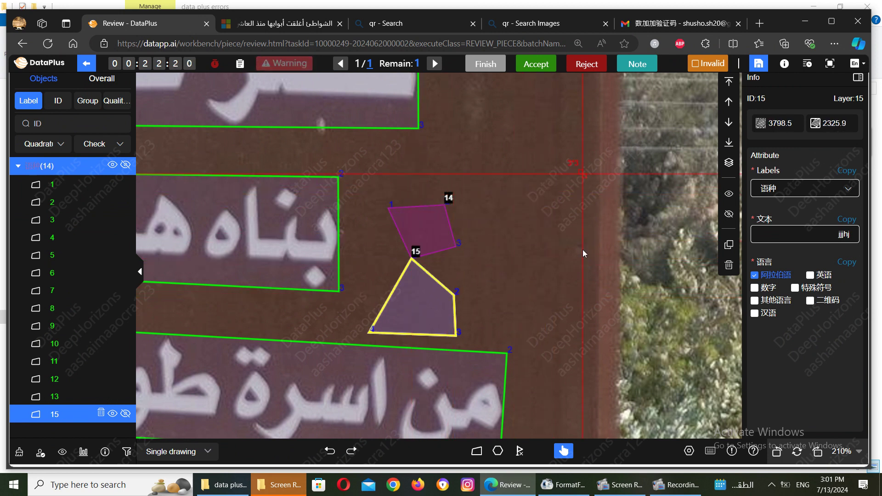
# Step: Set Automatic adsorption to Close in the drawing settings
pyautogui.click(690, 456)
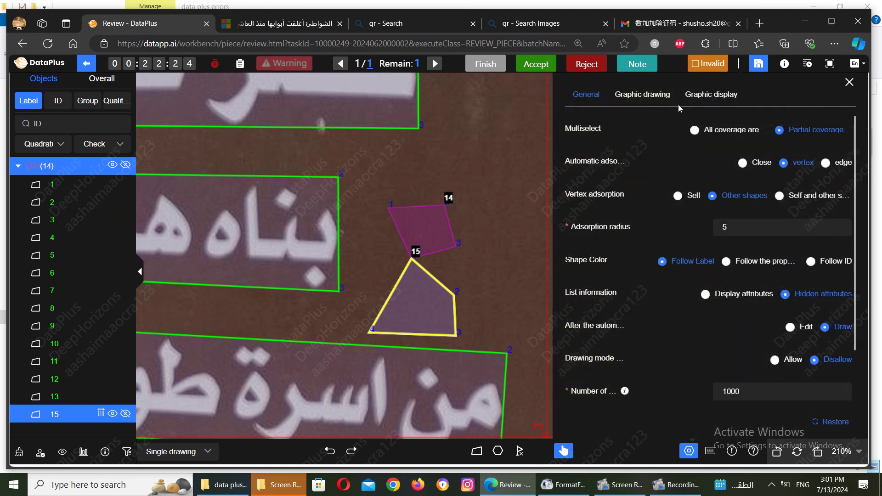
pyautogui.click(742, 163)
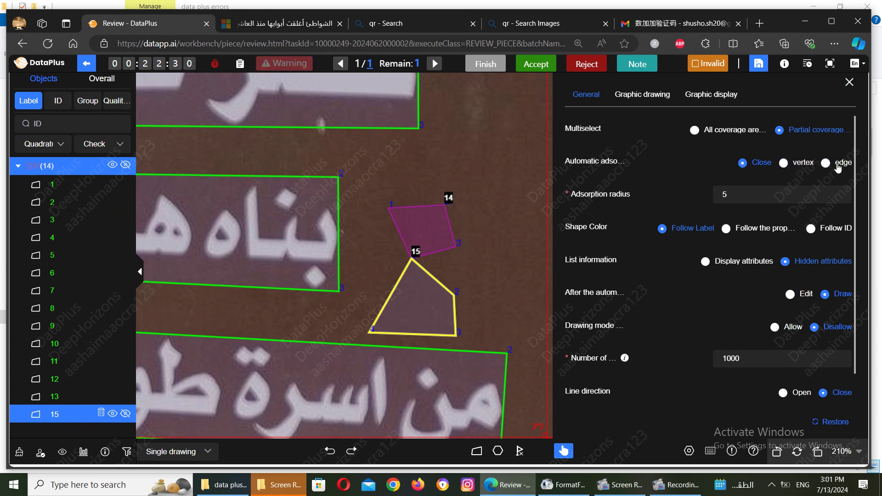
pyautogui.click(499, 175)
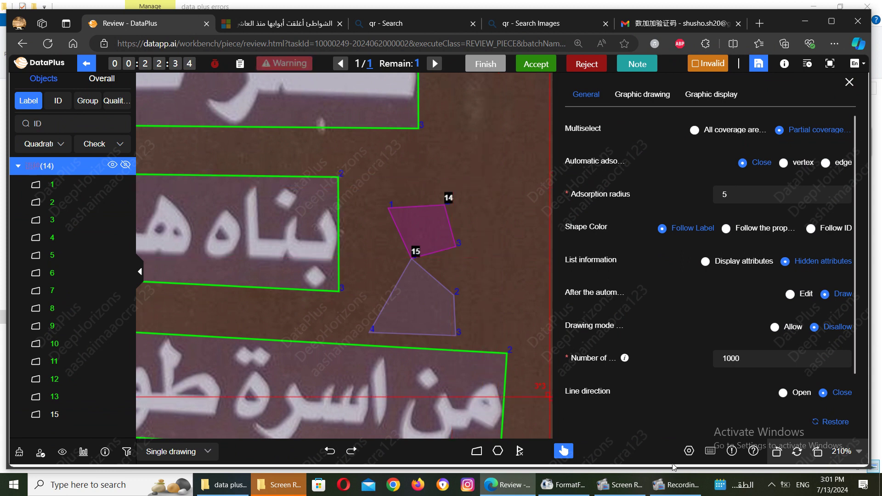
pyautogui.click(689, 451)
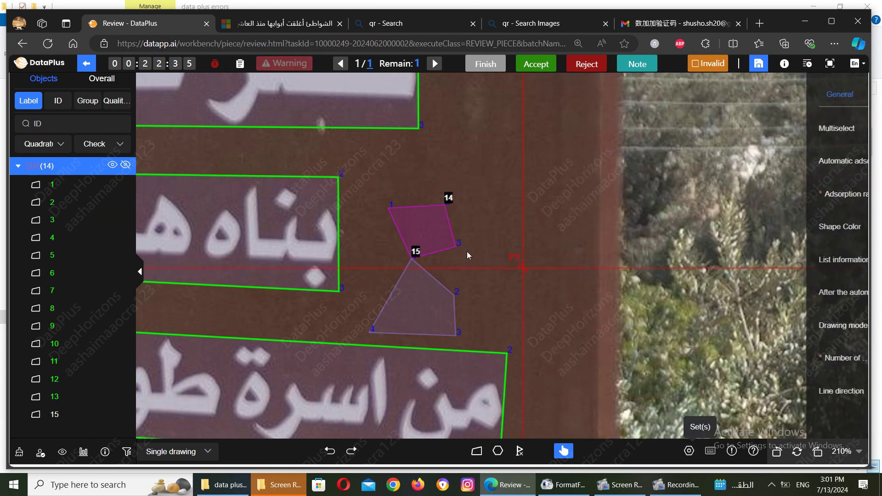
# Step: Pull polygon 15's top point down and left, away from shape 14
pyautogui.click(411, 261)
pyautogui.moveTo(412, 261); pyautogui.dragTo(391, 276)
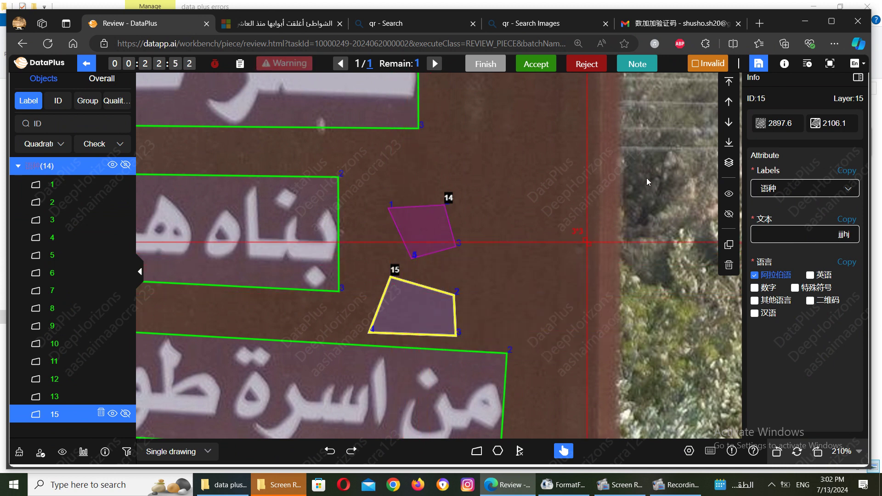
pyautogui.click(689, 451)
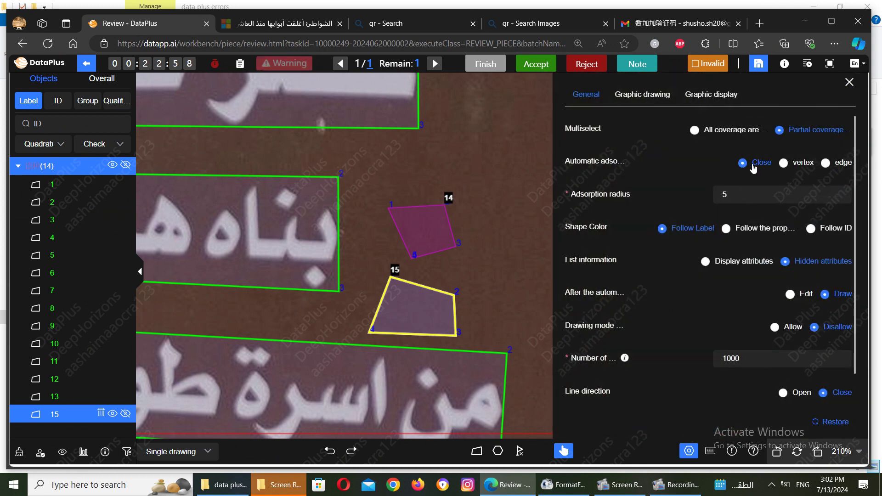
pyautogui.click(520, 175)
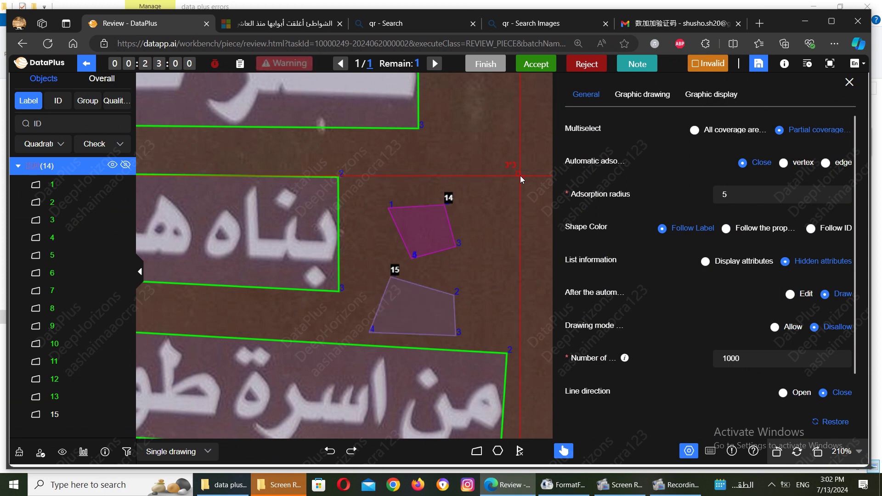
pyautogui.click(689, 453)
pyautogui.click(280, 228)
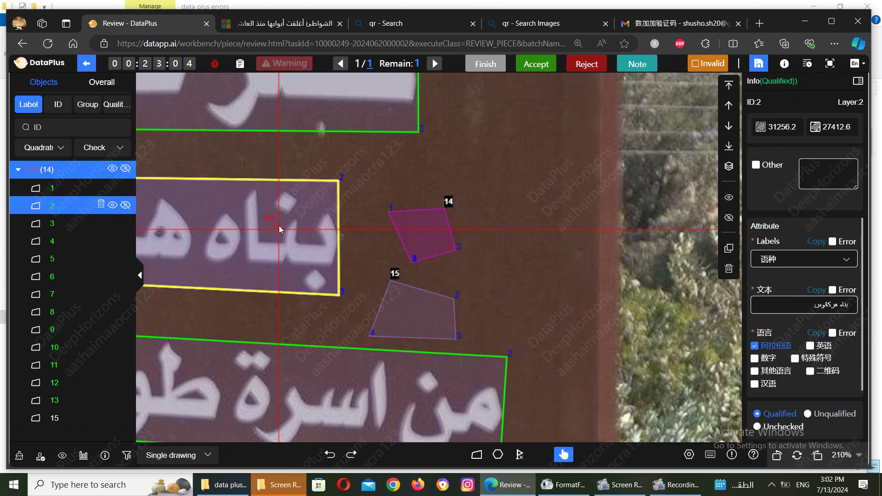
pyautogui.hscroll(3, 279, 228)
pyautogui.hscroll(-6, 280, 228)
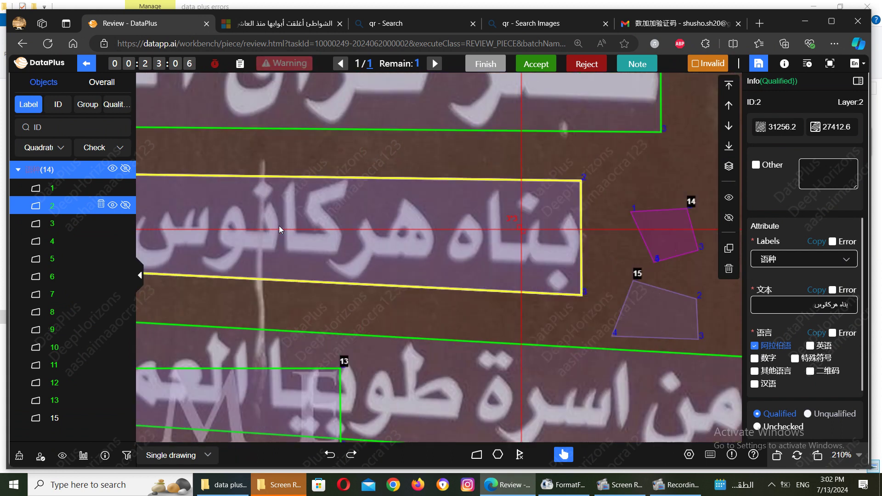
pyautogui.moveTo(670, 366)
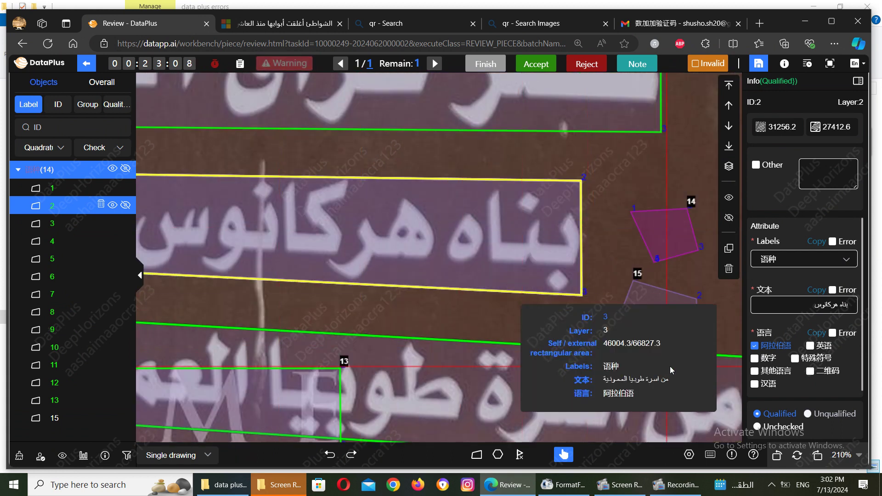
pyautogui.click(818, 461)
pyautogui.click(818, 461)
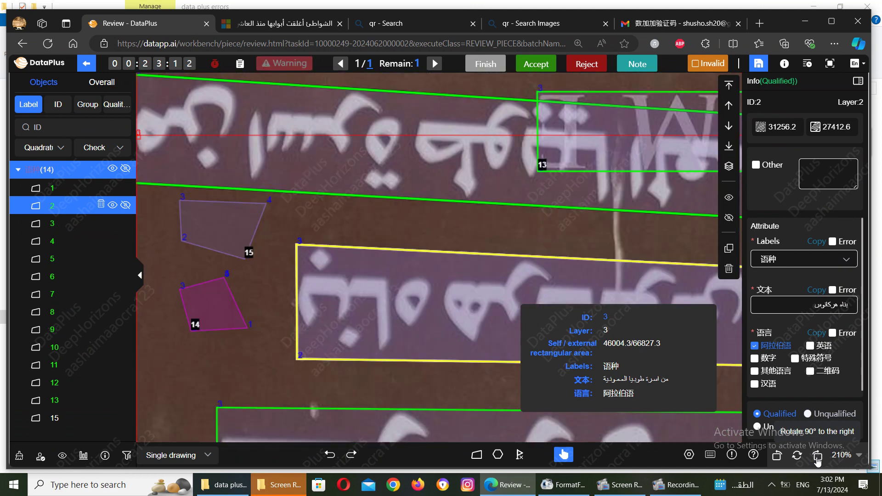
pyautogui.click(817, 460)
pyautogui.click(779, 457)
pyautogui.click(780, 458)
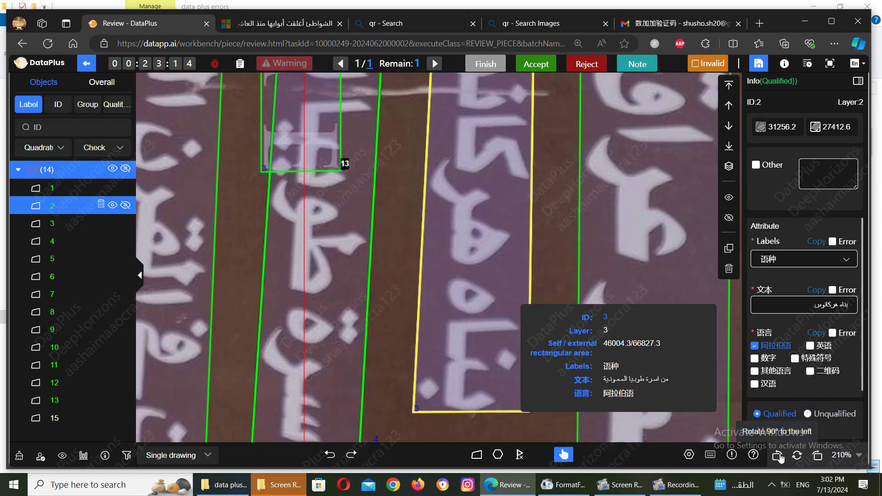
pyautogui.click(780, 458)
pyautogui.click(780, 458)
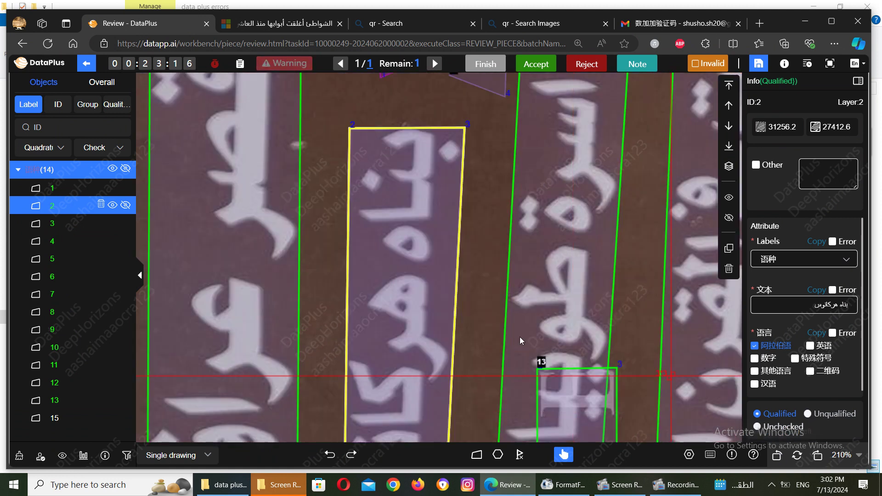
pyautogui.click(520, 337)
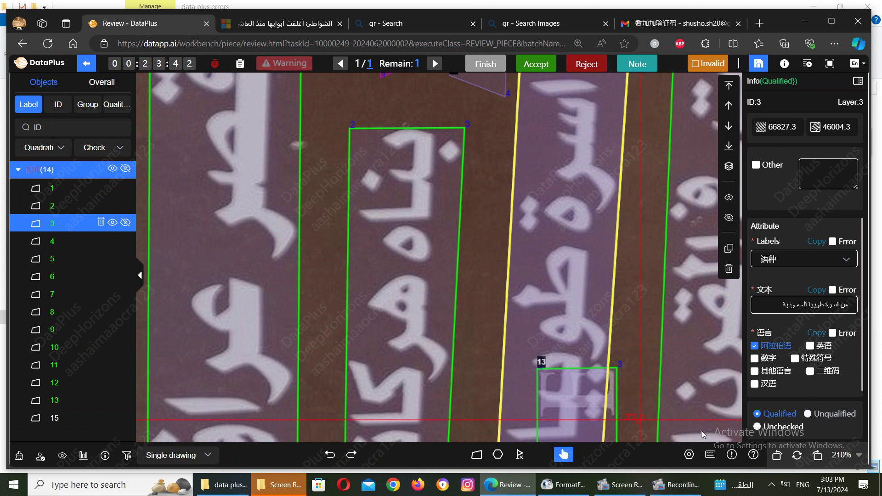
pyautogui.moveTo(701, 369)
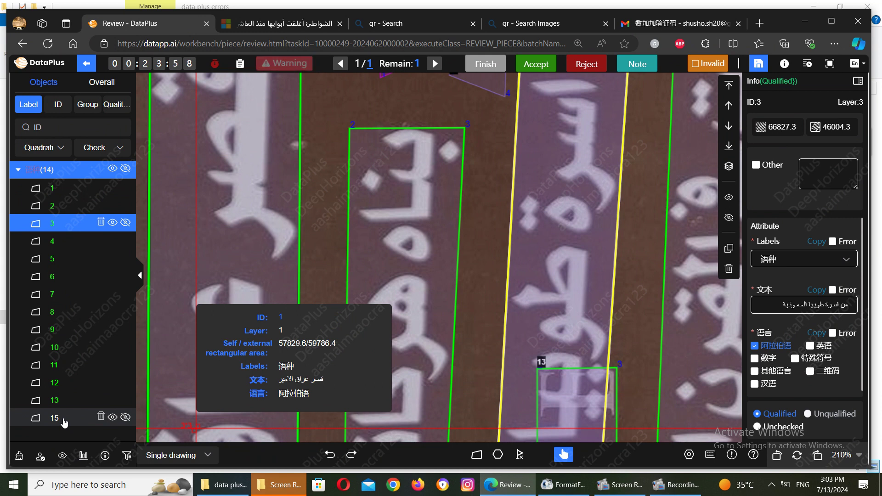
pyautogui.click(64, 419)
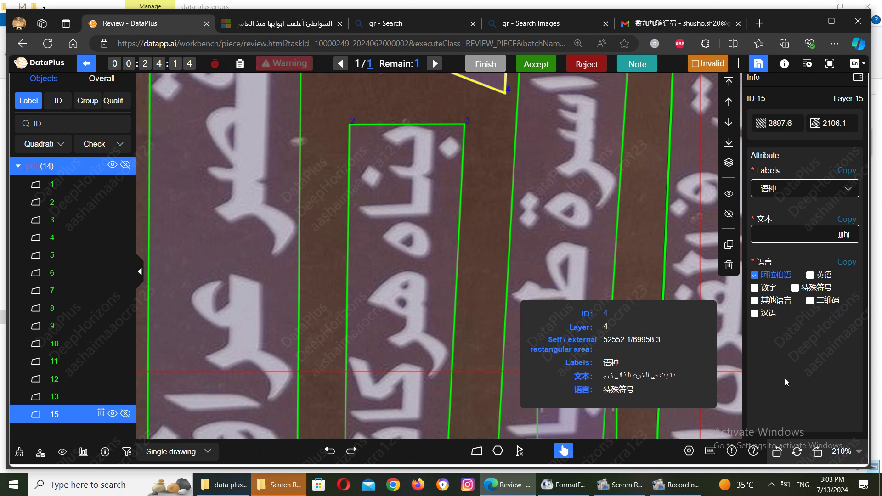
pyautogui.click(580, 222)
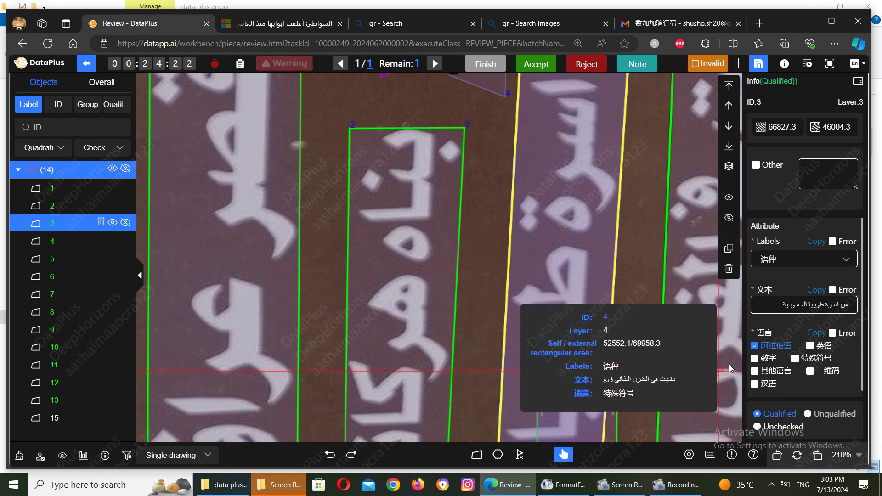
pyautogui.click(49, 419)
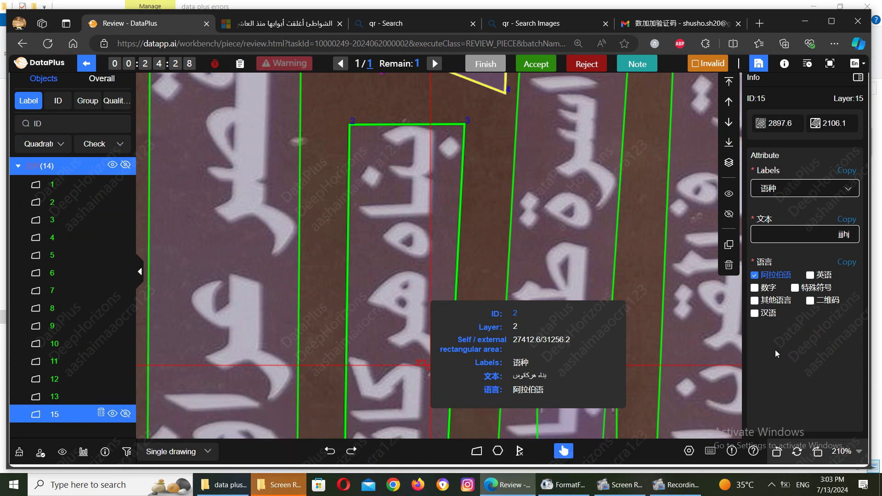
# Step: Save the review twice, refresh the task, and set object 15 to Qualified
pyautogui.click(759, 64)
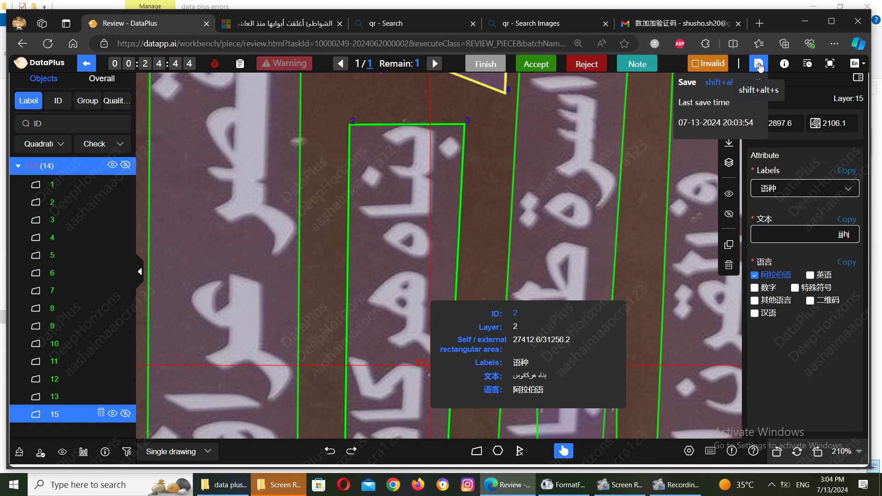
pyautogui.click(759, 65)
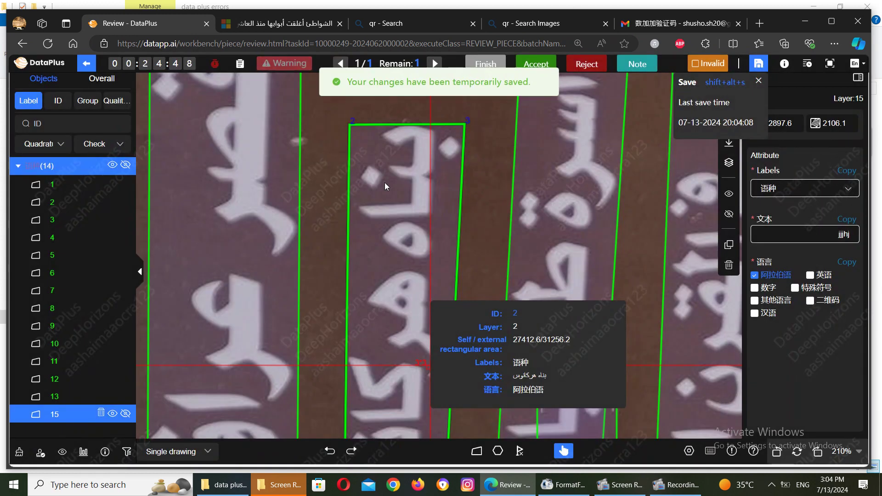
pyautogui.click(47, 45)
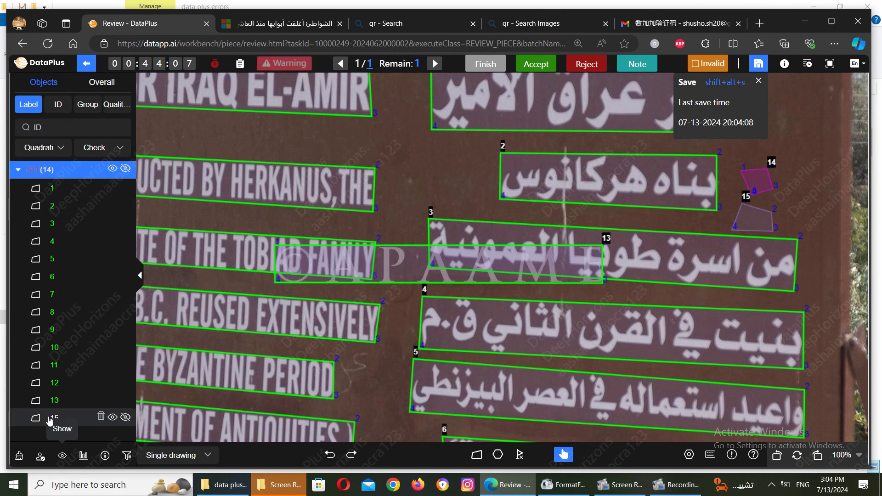
pyautogui.click(63, 421)
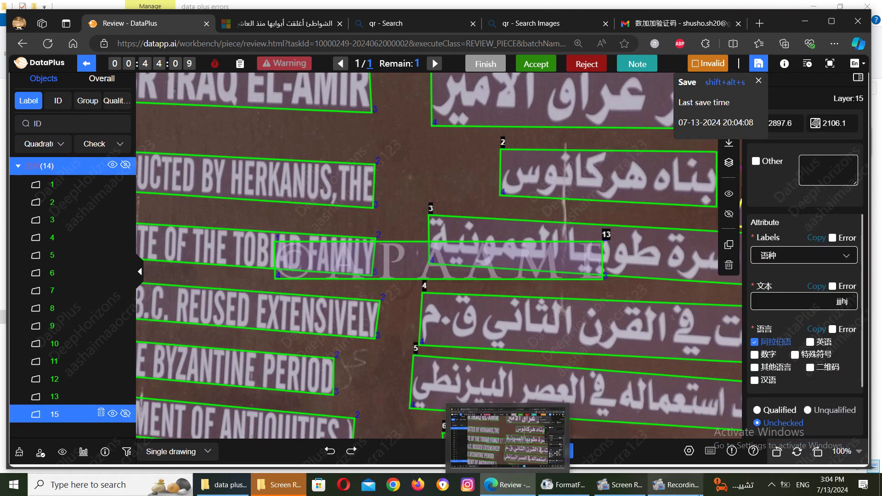
pyautogui.click(780, 412)
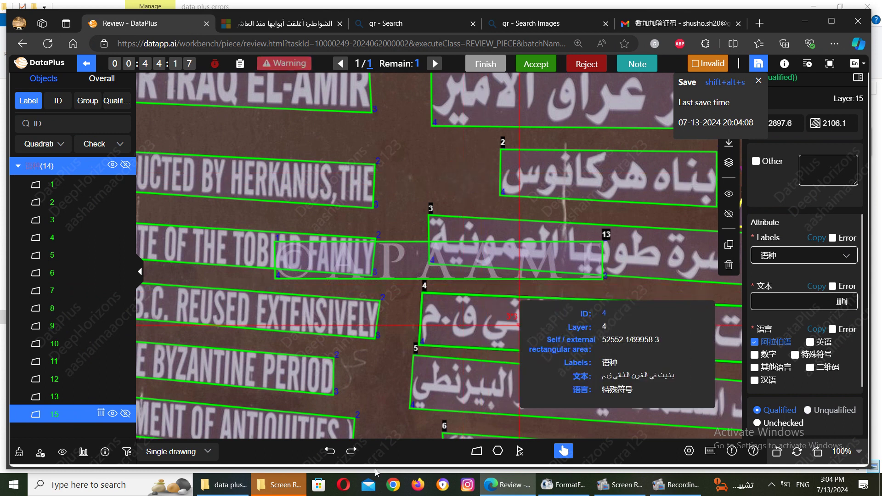
# Step: Switch to the 'data plus errors' folder and open Screenshot (1863)
pyautogui.moveTo(234, 487)
pyautogui.click(188, 439)
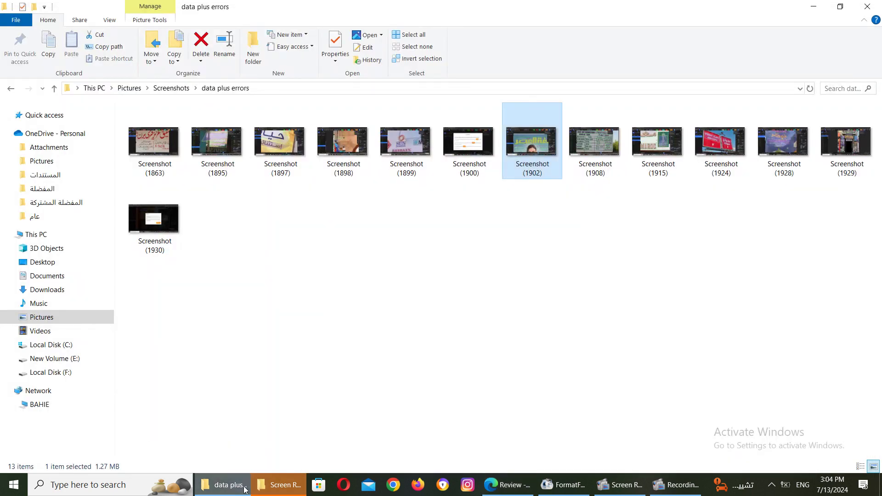
pyautogui.click(142, 125)
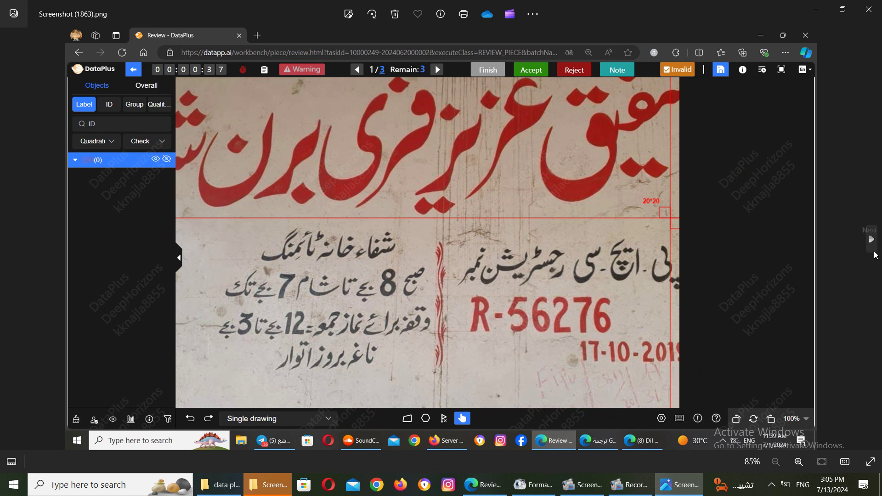
# Step: Page forward through the saved screenshots to Screenshot (1899), then return to the DataPlus review
pyautogui.click(874, 248)
pyautogui.click(874, 252)
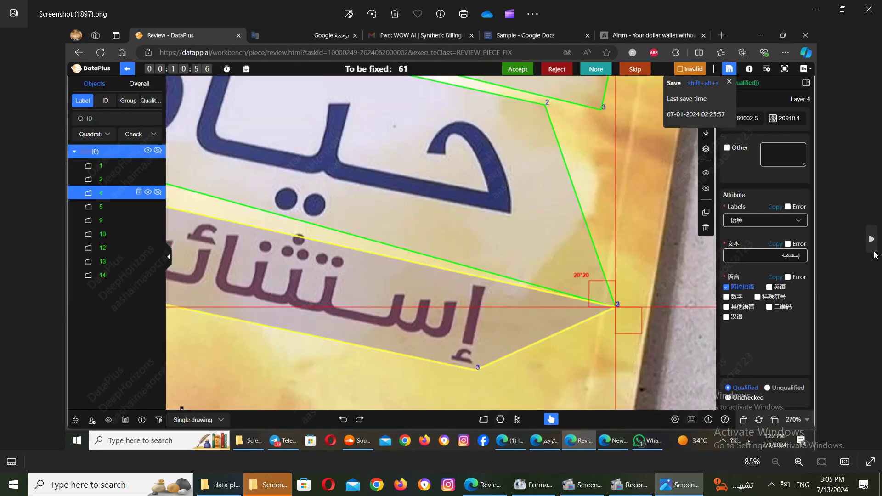
pyautogui.click(869, 240)
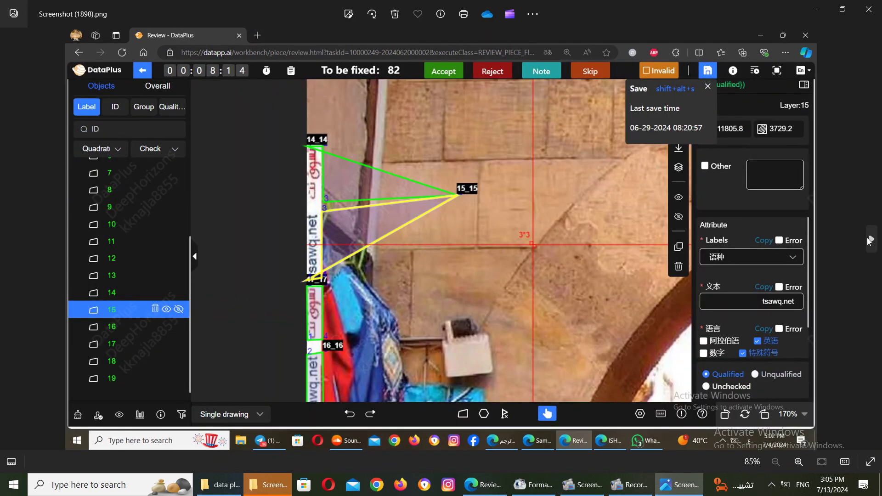
pyautogui.click(869, 240)
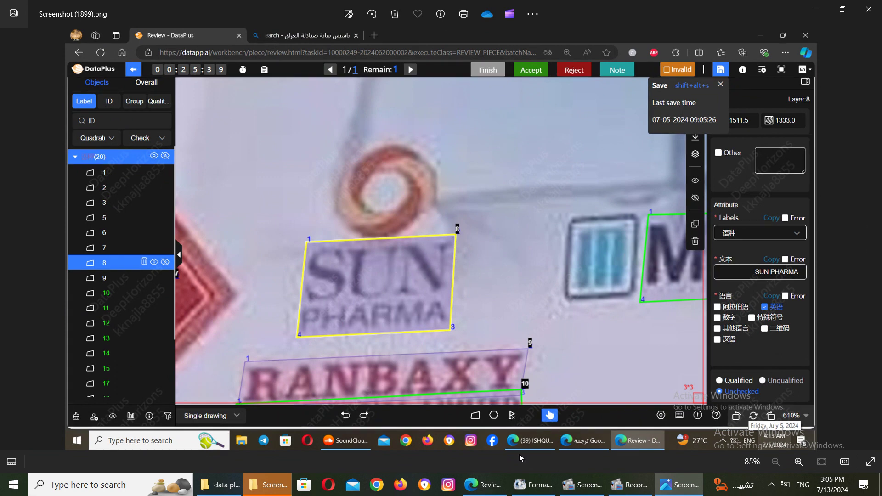
pyautogui.click(484, 485)
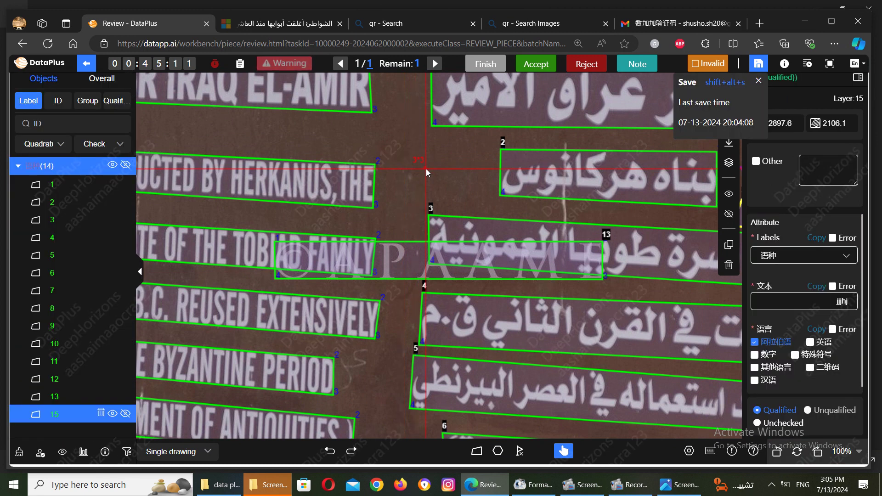
# Step: Zoom the canvas in to 390% and select box 8 around the THE text
pyautogui.scroll(2, 427, 170)
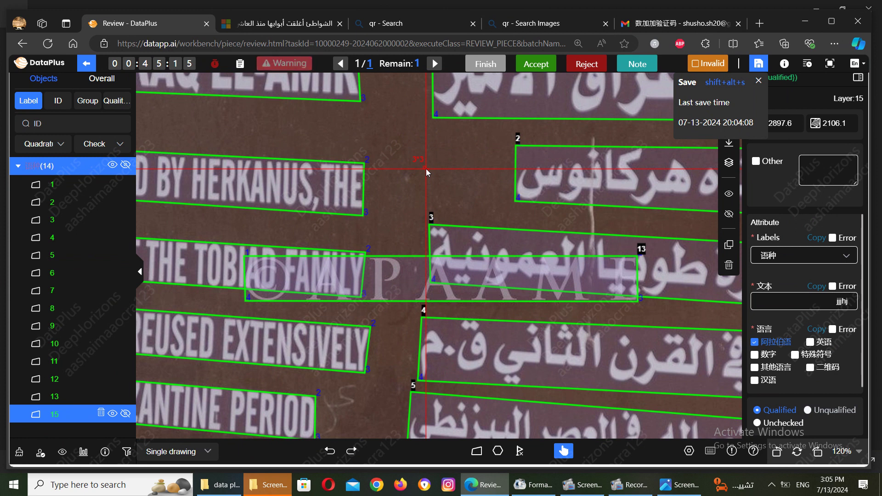
pyautogui.scroll(9, 426, 169)
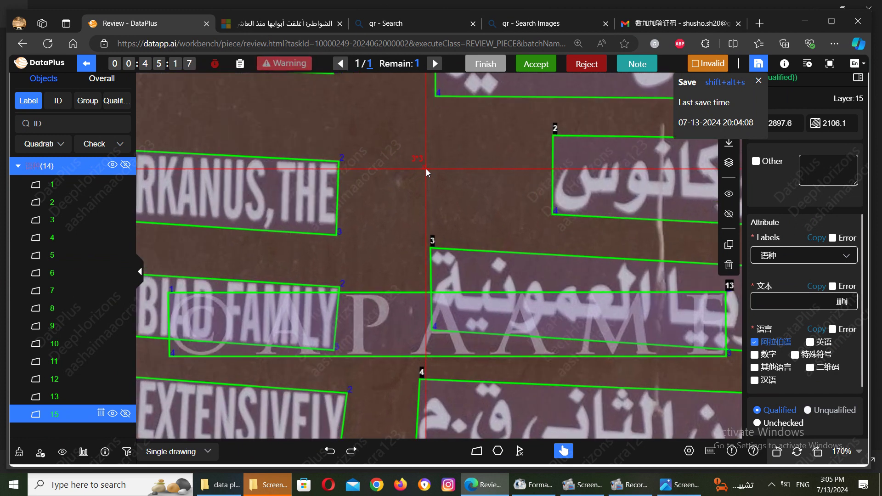
pyautogui.scroll(10, 426, 170)
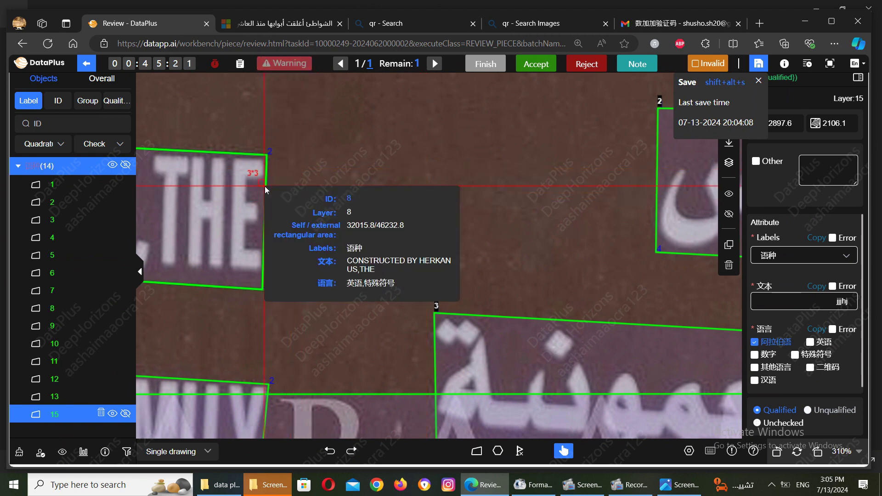
pyautogui.click(265, 186)
pyautogui.scroll(8, 266, 189)
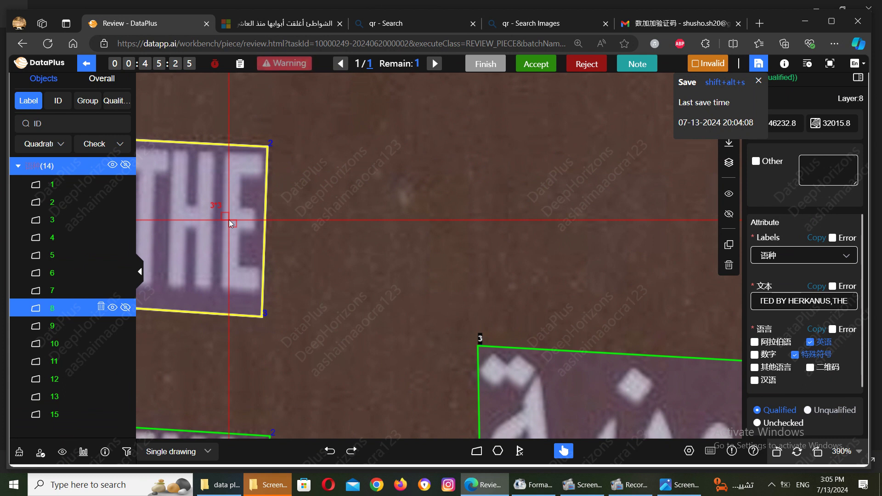
pyautogui.scroll(-3, 228, 220)
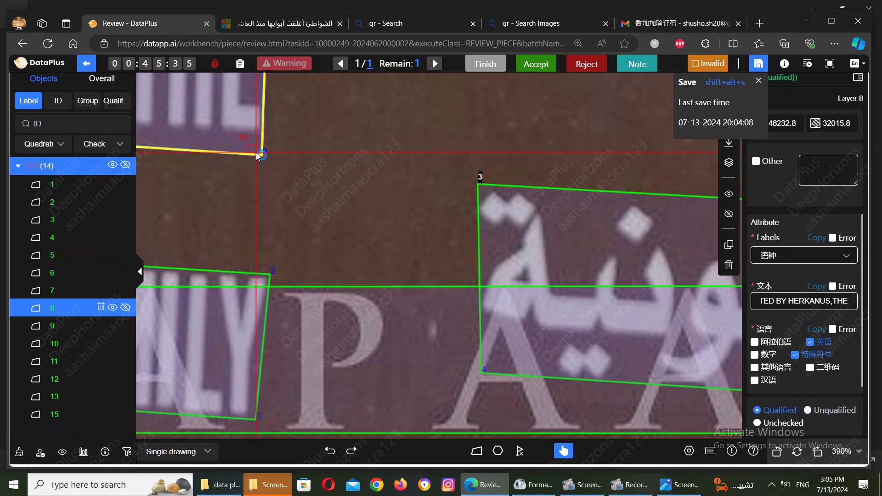
# Step: Drag box 8's corner up and nudge its top-right corner down to fit the text
pyautogui.moveTo(259, 153); pyautogui.dragTo(259, 136)
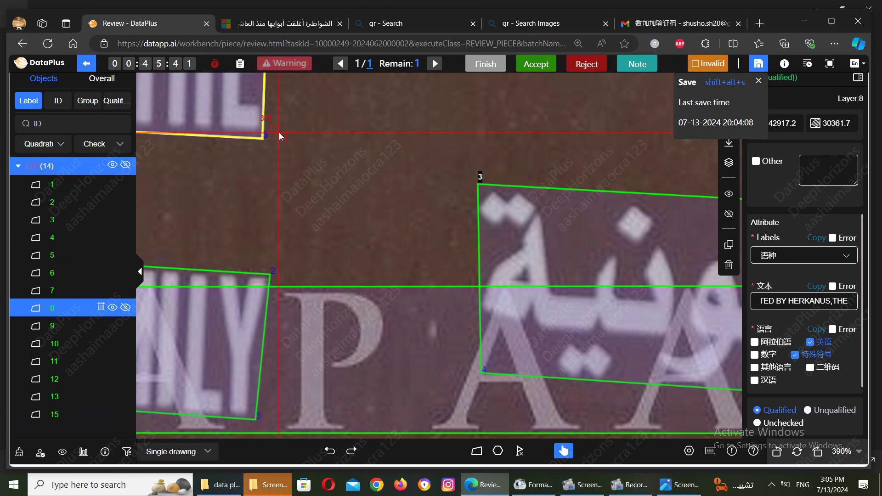
pyautogui.scroll(1, 276, 156)
pyautogui.scroll(3, 276, 158)
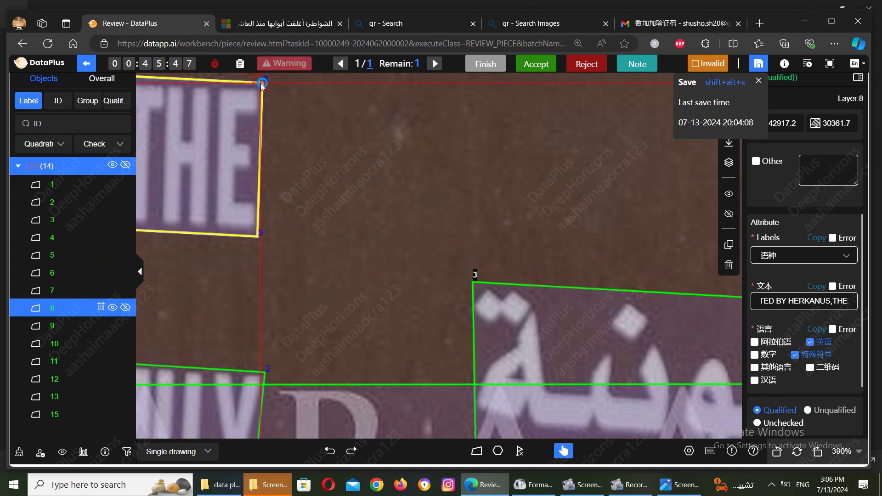
pyautogui.click(260, 84)
pyautogui.moveTo(261, 83); pyautogui.dragTo(260, 86)
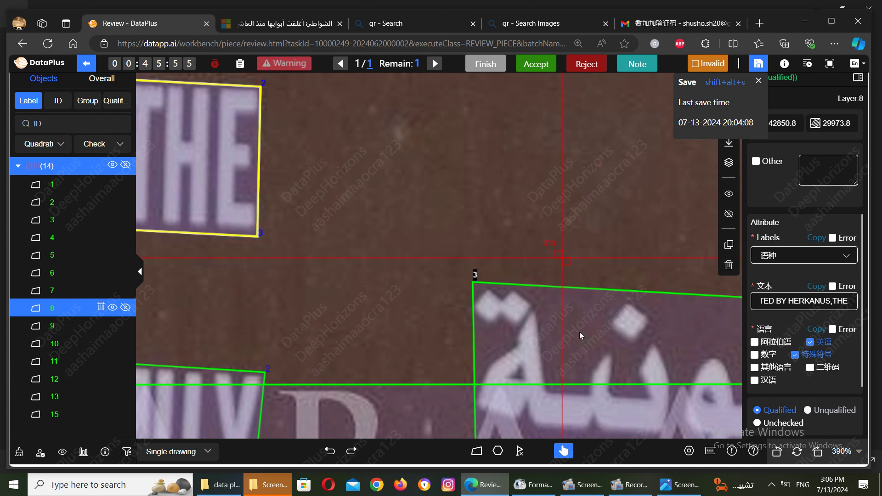
pyautogui.moveTo(546, 398)
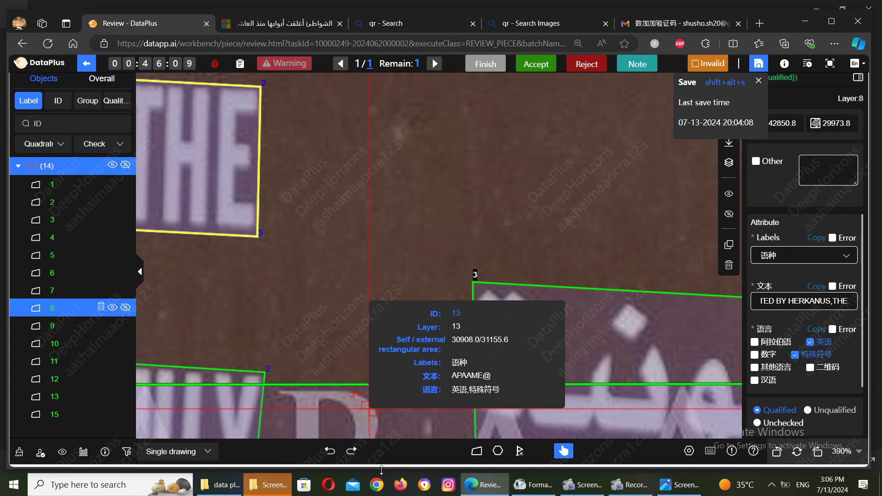
pyautogui.moveTo(271, 485)
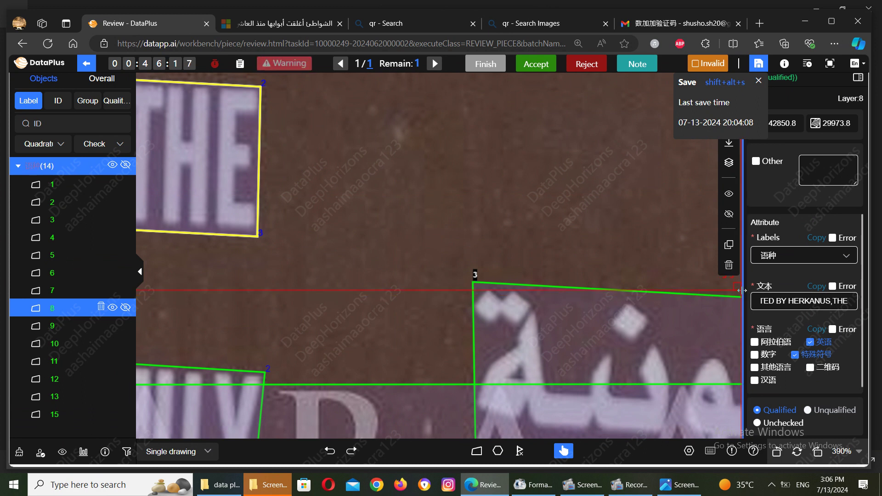
# Step: Widen the attribute panel, readjust the objects list width, and change Edge's page zoom
pyautogui.moveTo(741, 291); pyautogui.dragTo(637, 316)
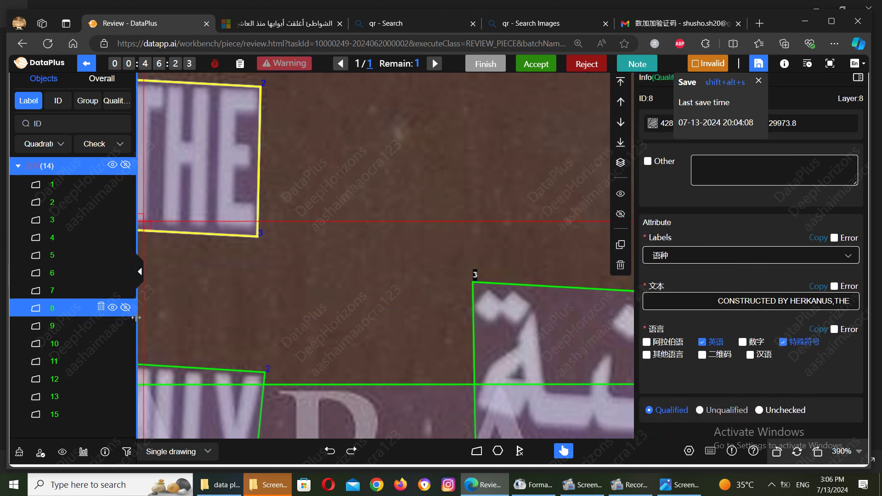
pyautogui.moveTo(136, 318); pyautogui.dragTo(260, 317)
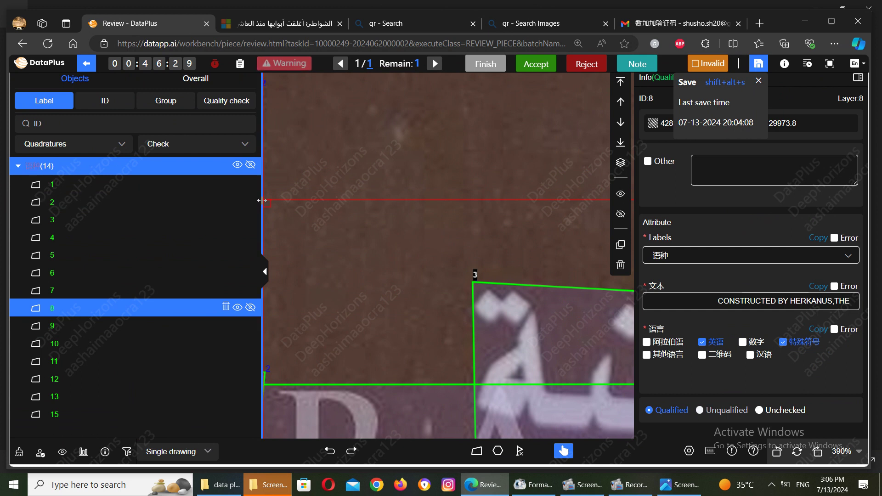
pyautogui.moveTo(261, 200); pyautogui.dragTo(156, 201)
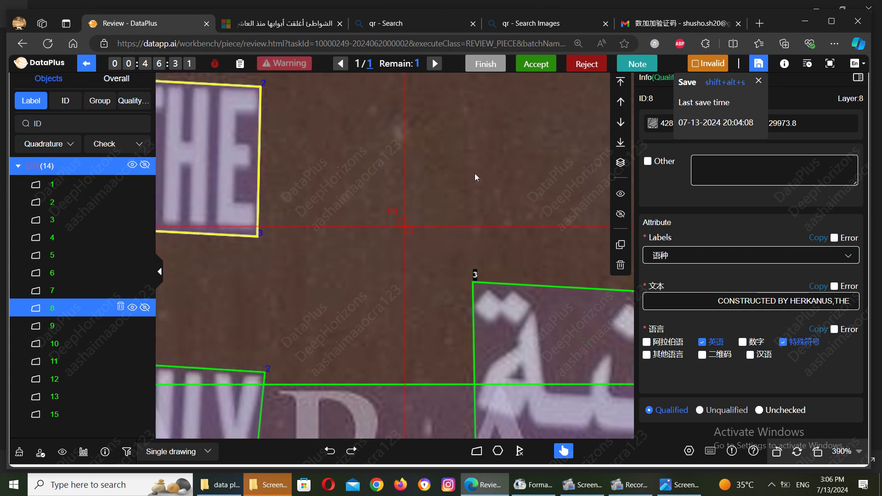
pyautogui.click(836, 43)
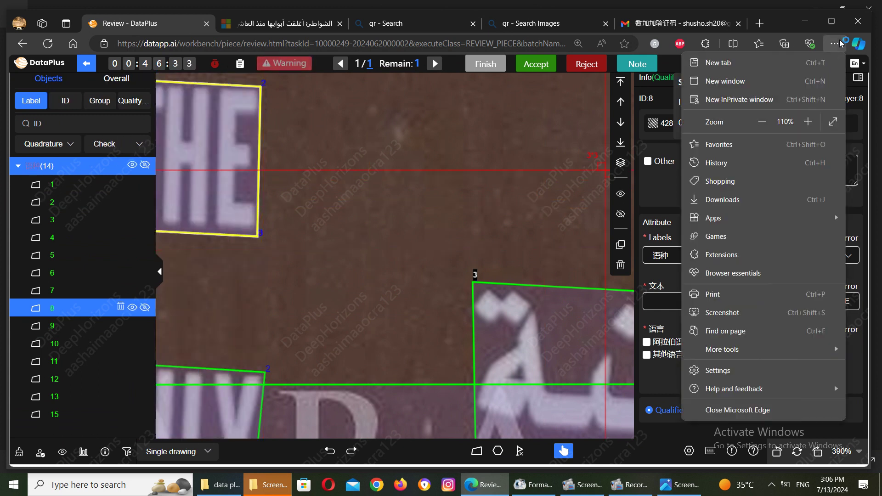
pyautogui.click(808, 122)
pyautogui.click(808, 122)
pyautogui.press('Escape')
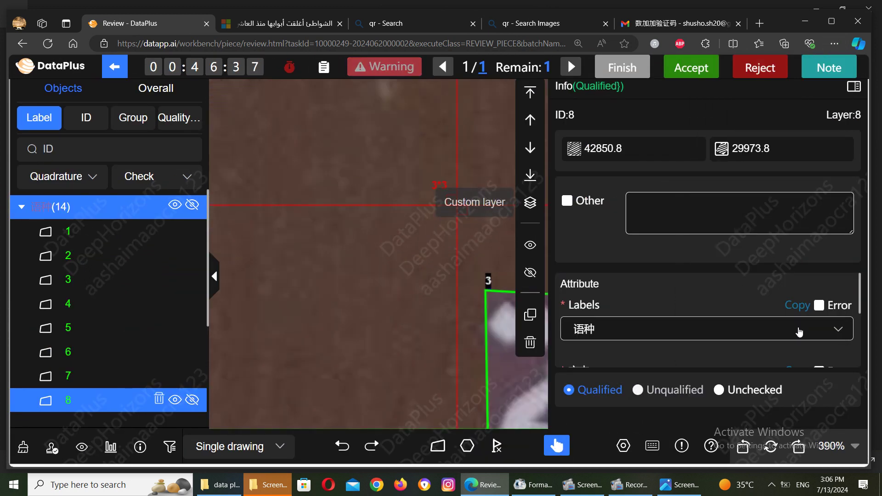
# Step: Clear the stray Arabic text from object 8's Other field
pyautogui.scroll(-2, 862, 299)
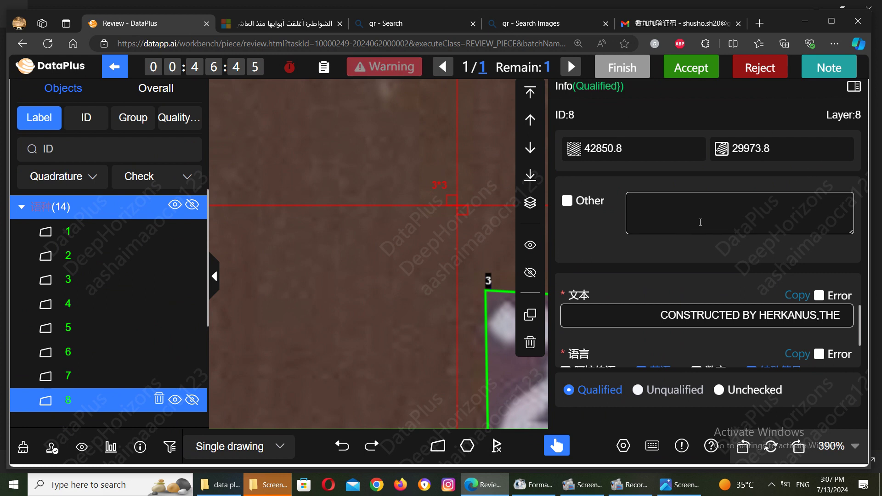
pyautogui.write('d')
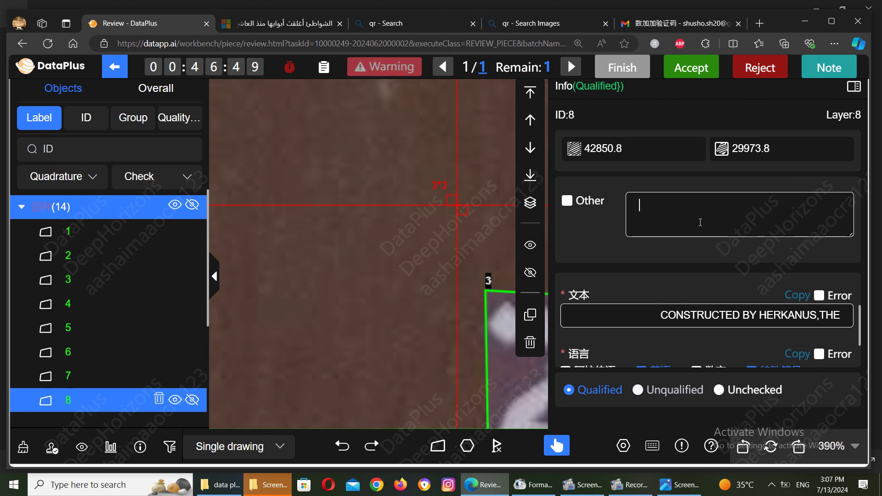
pyautogui.hotkey('alt', 'shift')
pyautogui.write('ي')
pyautogui.write(' ى')
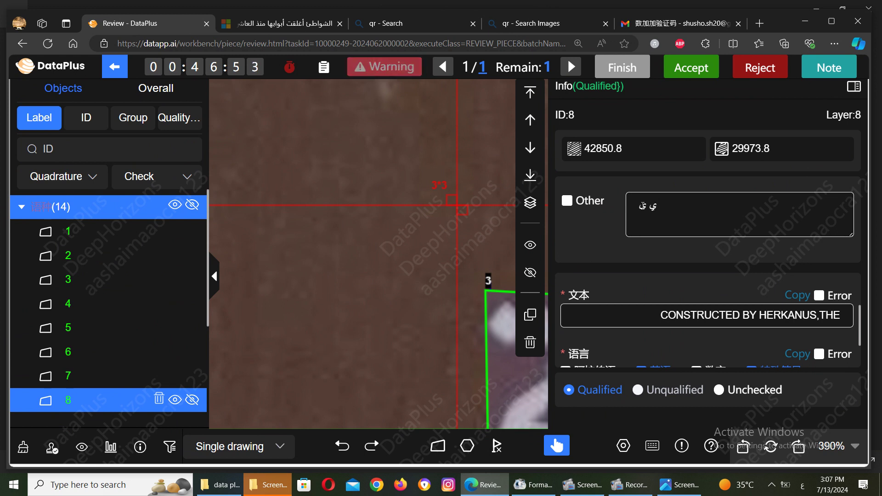
pyautogui.hotkey('shift', 'Left')
pyautogui.hotkey('shift', 'Left')
pyautogui.click(662, 215)
pyautogui.moveTo(677, 213); pyautogui.dragTo(599, 210)
pyautogui.press('BackSpace')
# Step: Reduce Edge's page zoom from 150% to 110%
pyautogui.click(834, 44)
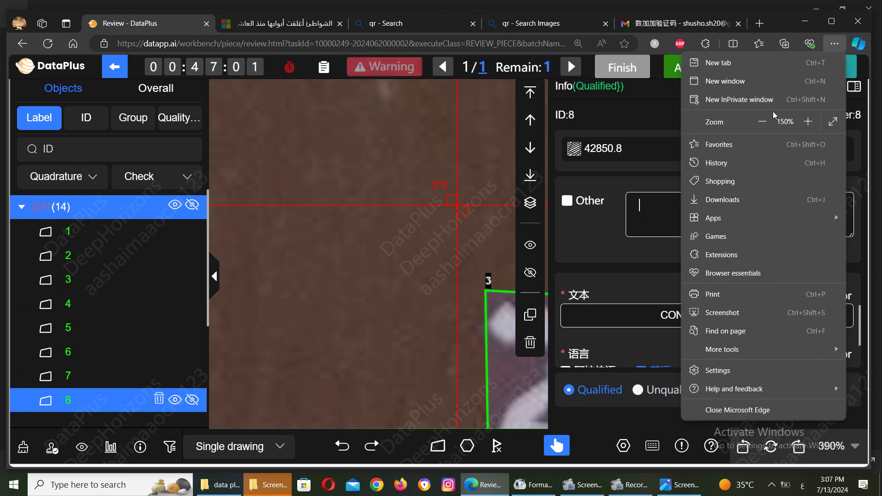
pyautogui.click(762, 122)
pyautogui.click(763, 122)
pyautogui.click(486, 153)
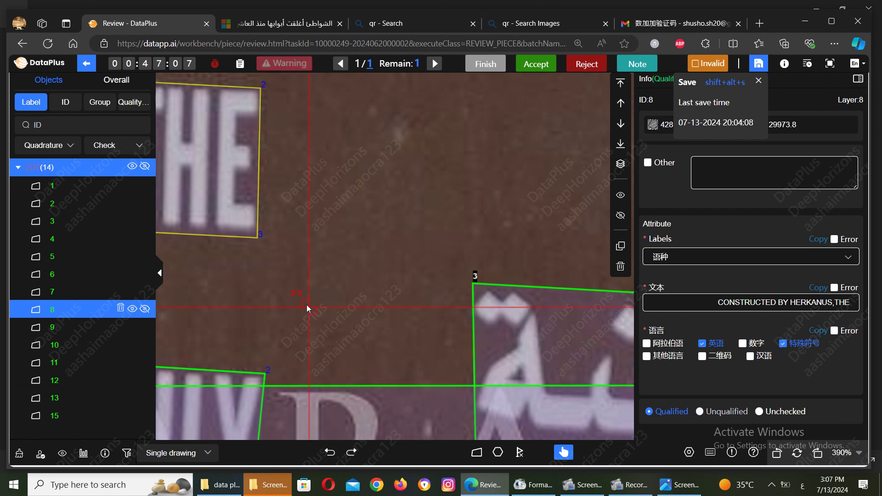
# Step: Drag box 8's bottom-right corner down over the text, zoom out, and deselect it
pyautogui.hscroll(-5, 307, 308)
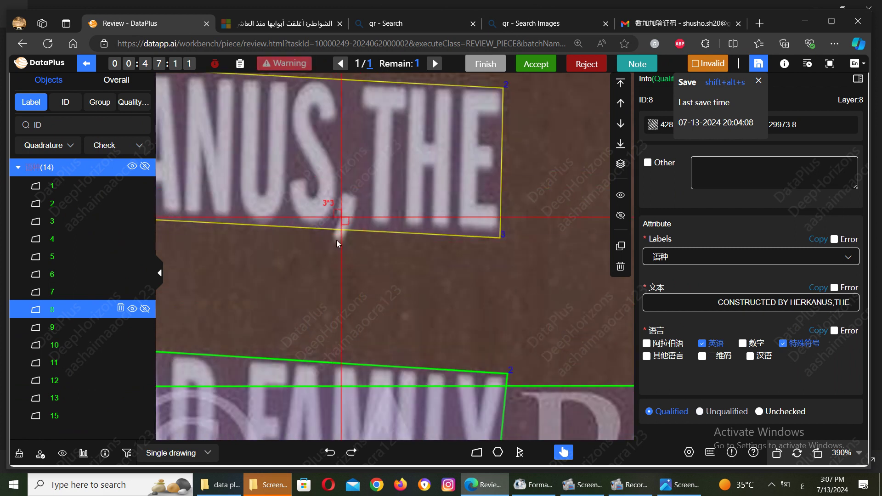
pyautogui.moveTo(502, 238); pyautogui.dragTo(502, 262)
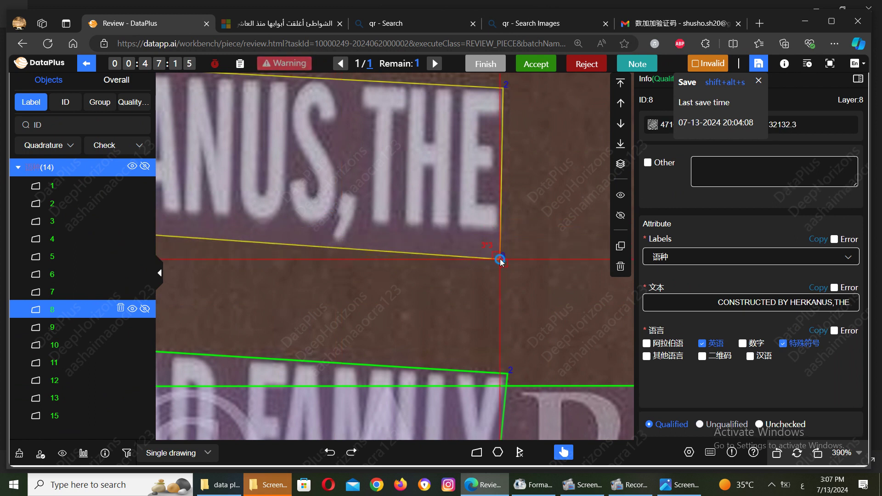
pyautogui.scroll(-2, 502, 262)
pyautogui.scroll(-5, 502, 262)
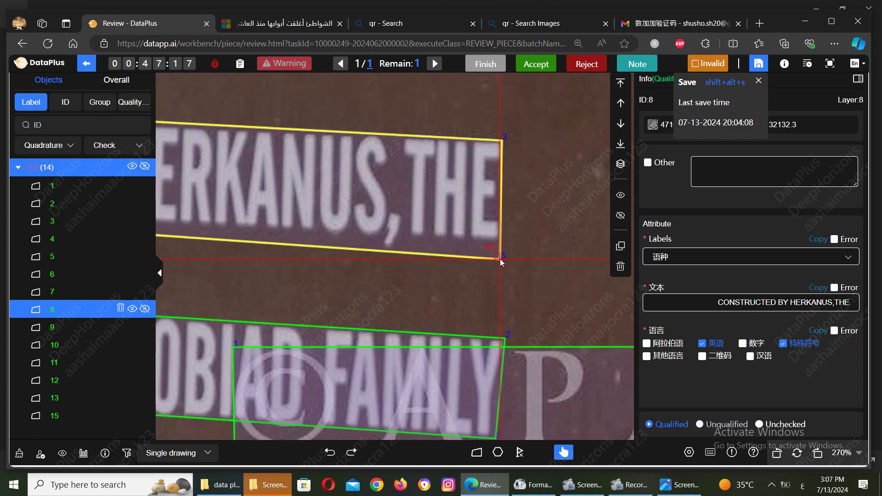
pyautogui.scroll(-5, 501, 262)
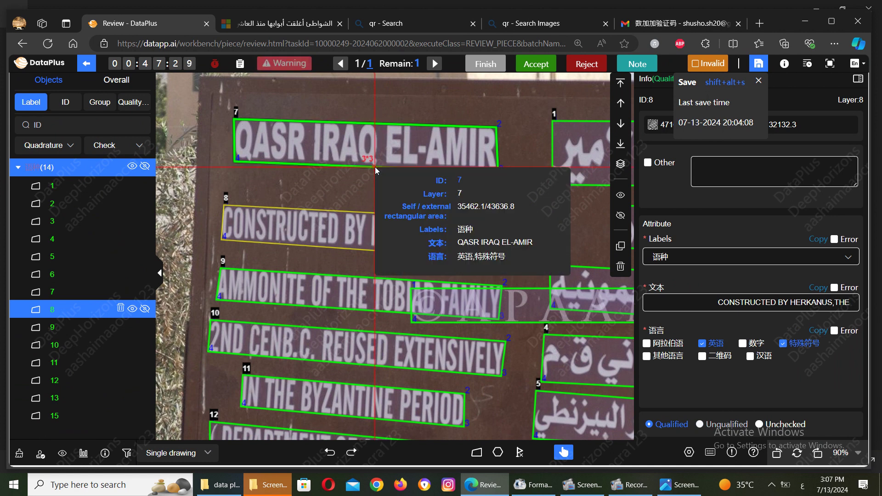
pyautogui.press('Escape')
# Step: Zoom in on box 7 (QASR IRAQ EL-AMIR) and nudge its top-left corner
pyautogui.click(240, 151)
pyautogui.scroll(8, 239, 152)
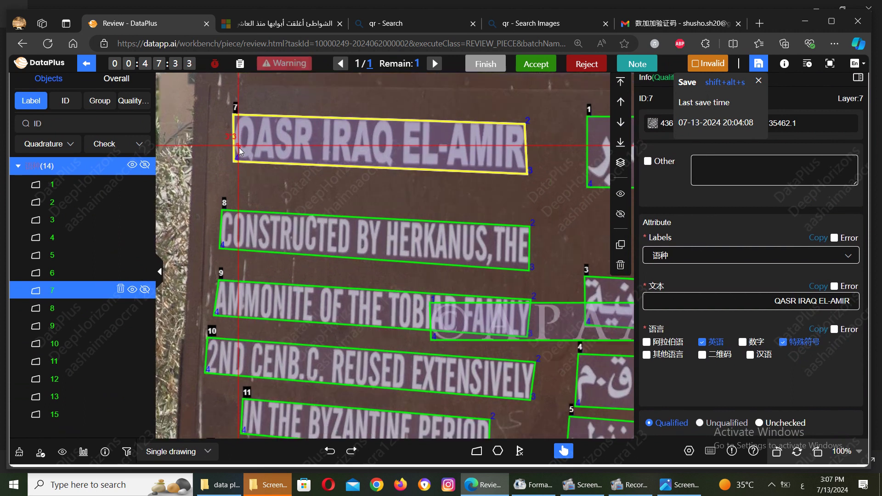
pyautogui.scroll(6, 239, 151)
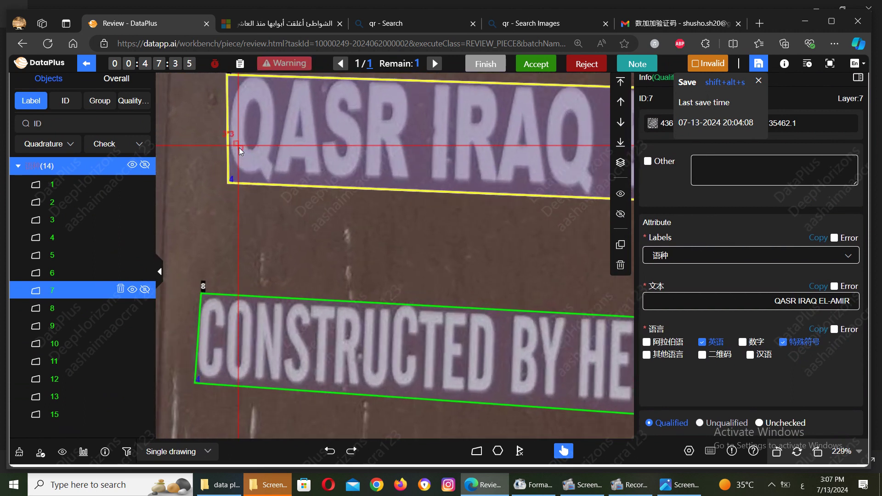
pyautogui.scroll(1, 239, 148)
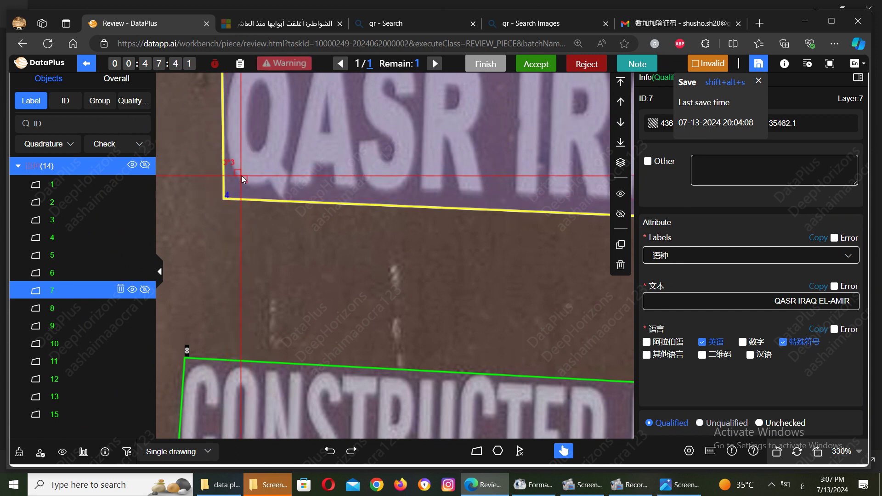
pyautogui.scroll(1, 235, 231)
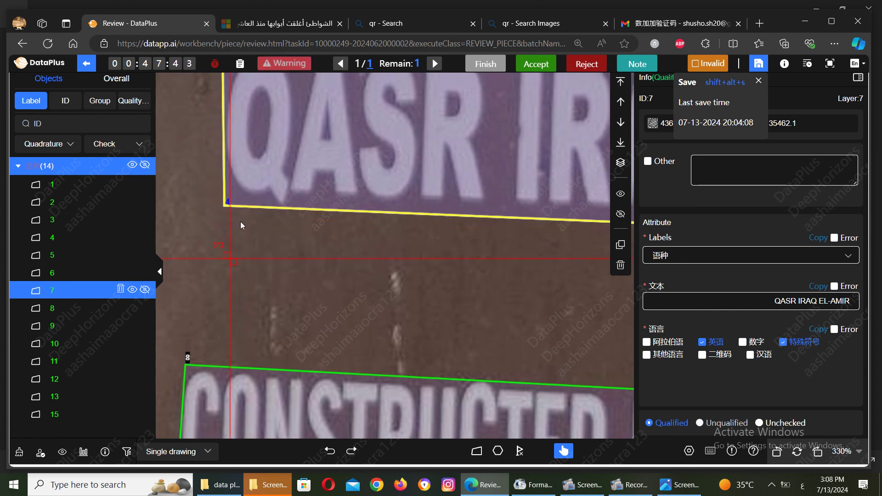
pyautogui.scroll(2, 255, 253)
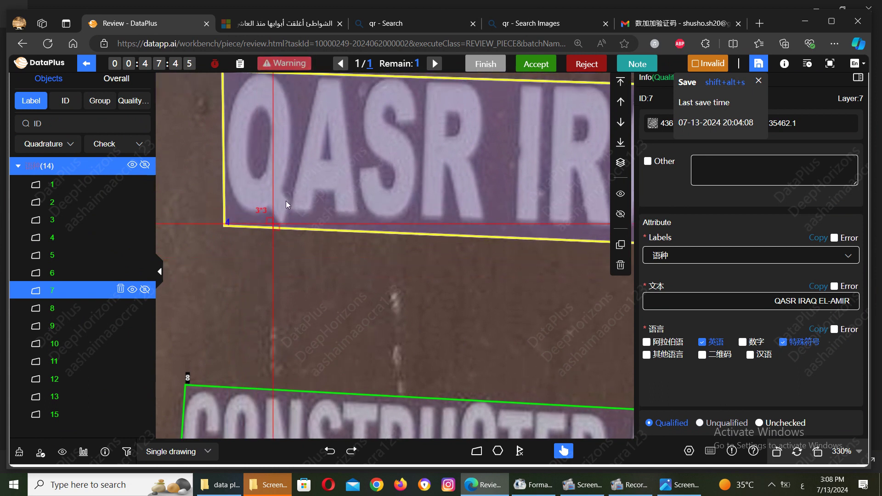
pyautogui.scroll(6, 291, 256)
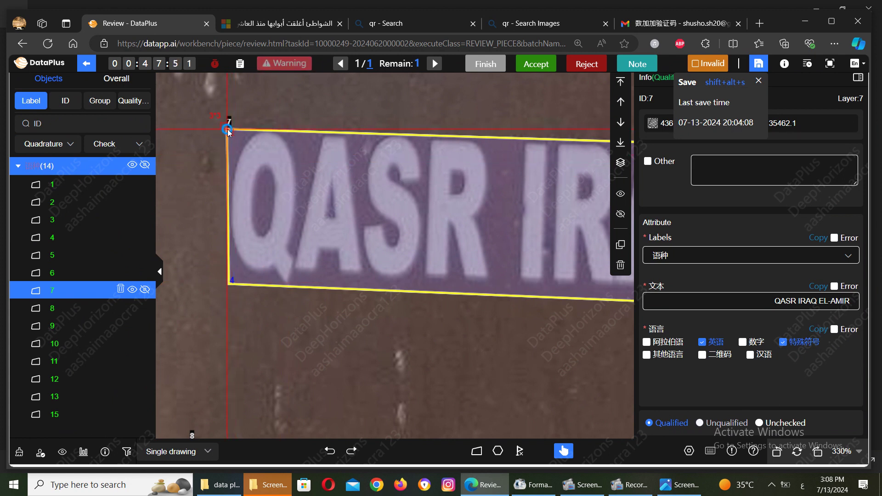
pyautogui.moveTo(228, 134); pyautogui.dragTo(230, 132)
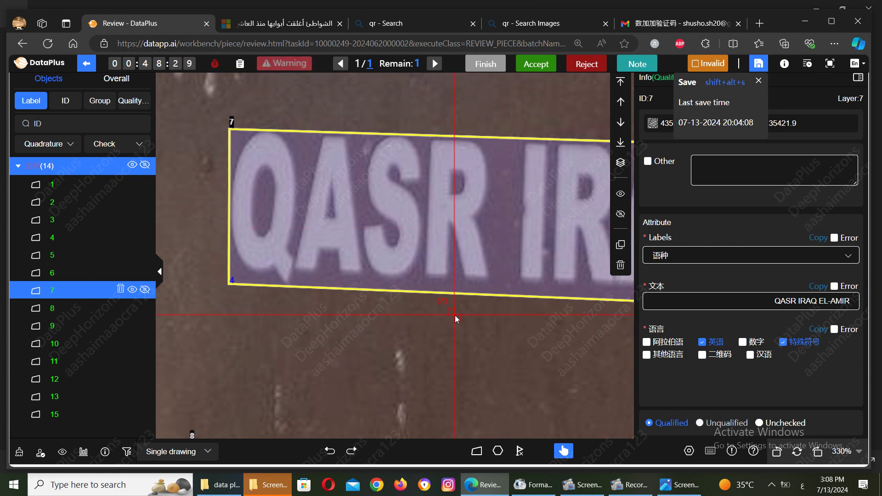
# Step: Save the annotations and open Screenshot (1899).png in Photos
pyautogui.click(412, 315)
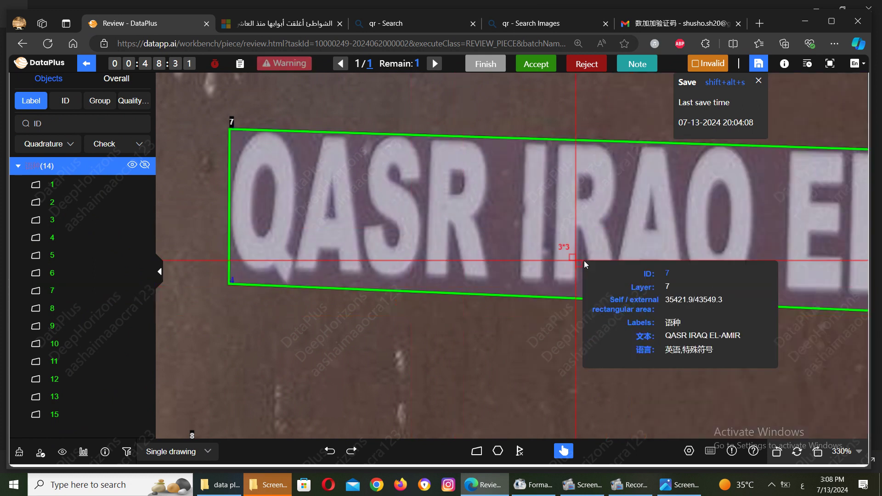
pyautogui.click(759, 64)
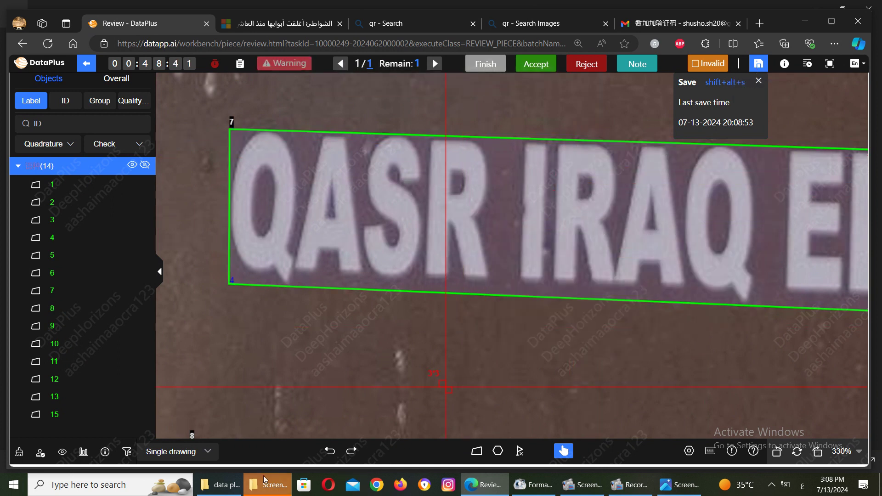
pyautogui.moveTo(222, 486)
pyautogui.click(192, 451)
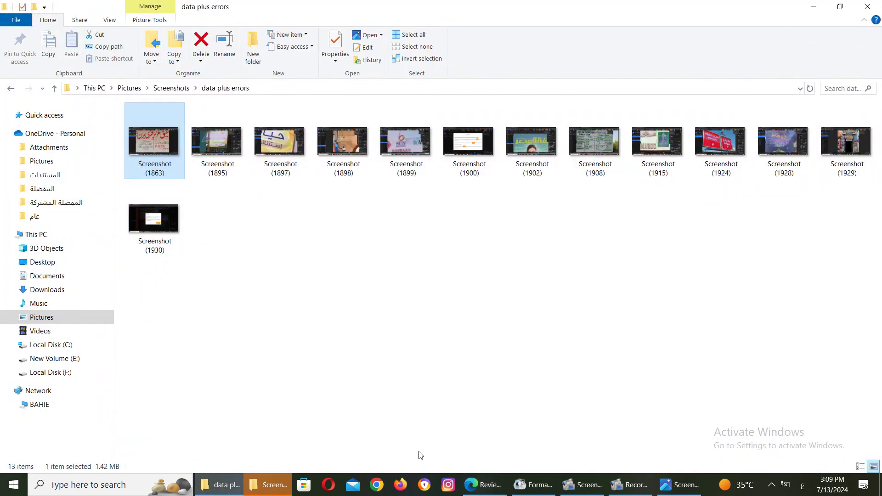
pyautogui.click(695, 486)
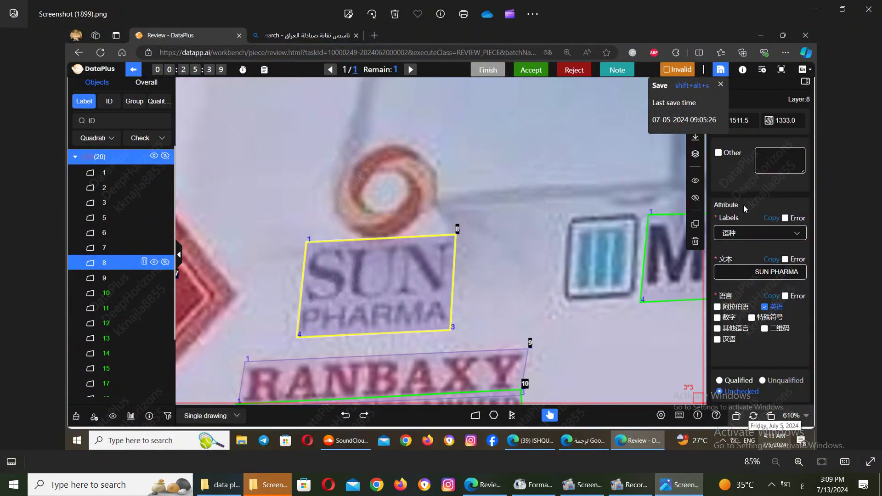
# Step: View Screenshot (1900).png with its data-load error, then return to the live DataPlus review
pyautogui.click(872, 239)
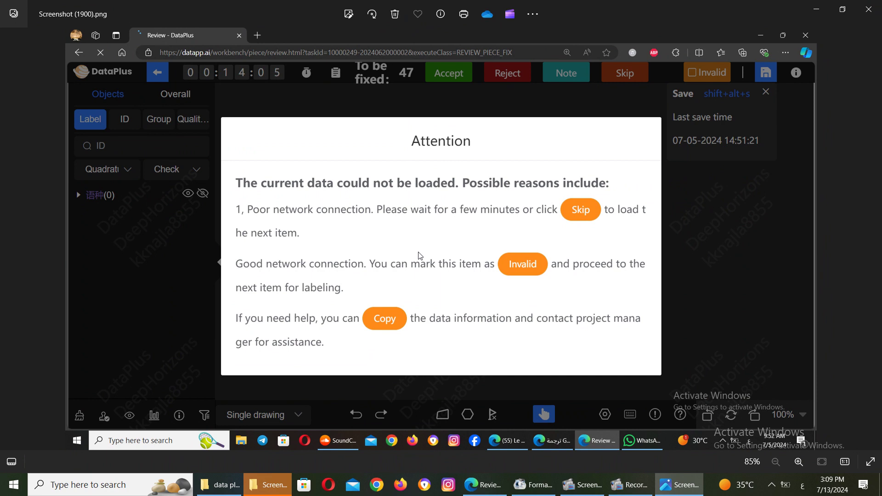
pyautogui.click(491, 488)
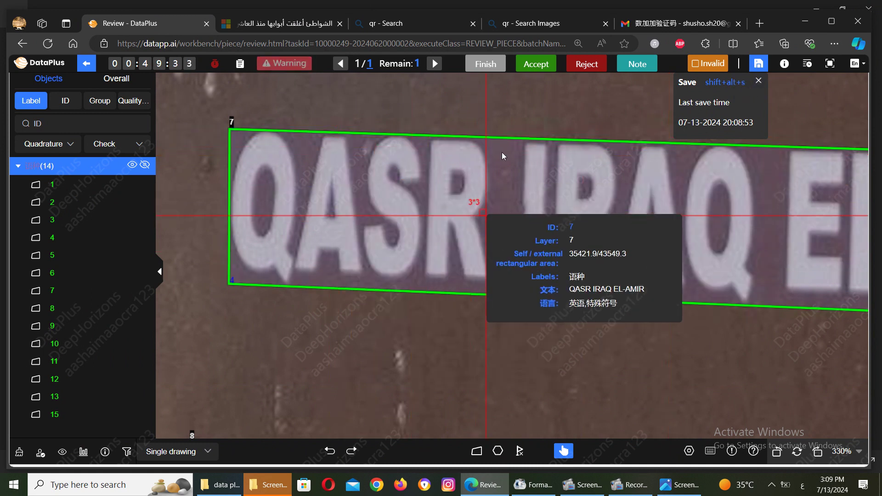
pyautogui.click(566, 18)
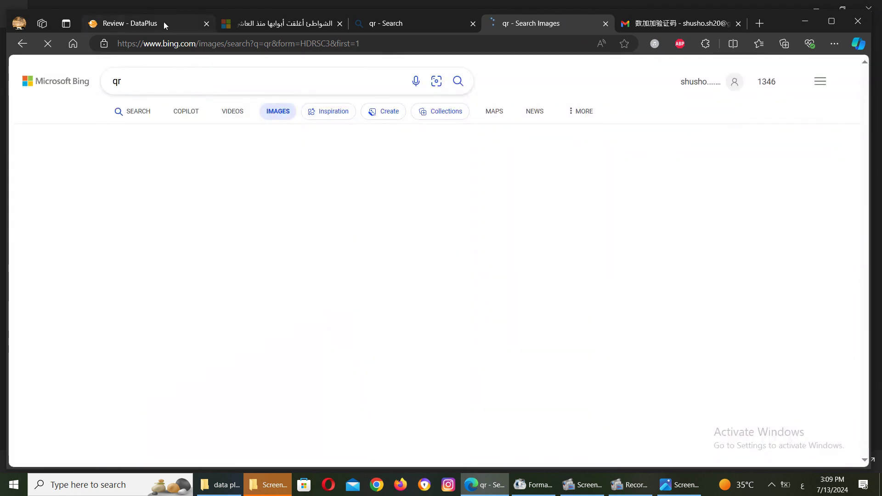
pyautogui.click(163, 21)
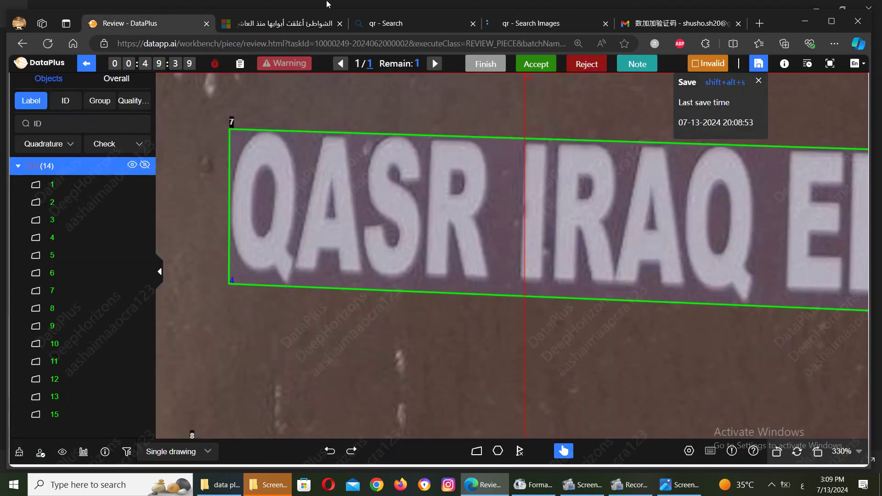
pyautogui.click(518, 23)
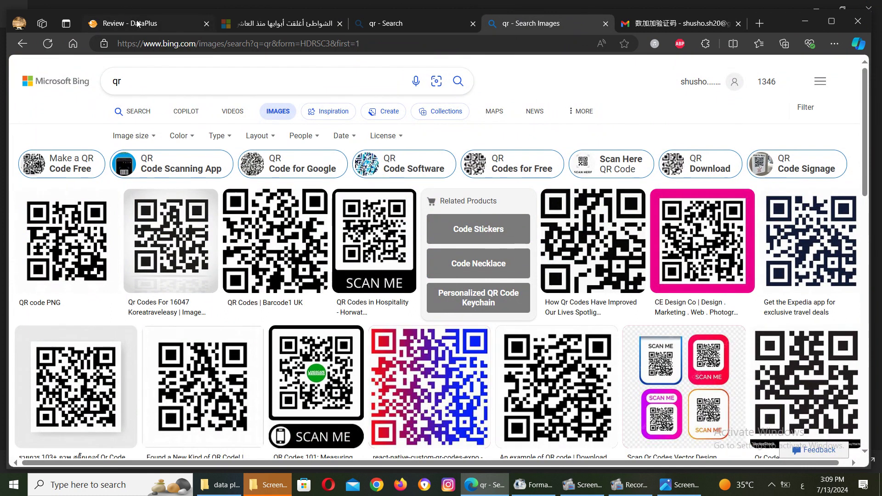
pyautogui.click(137, 23)
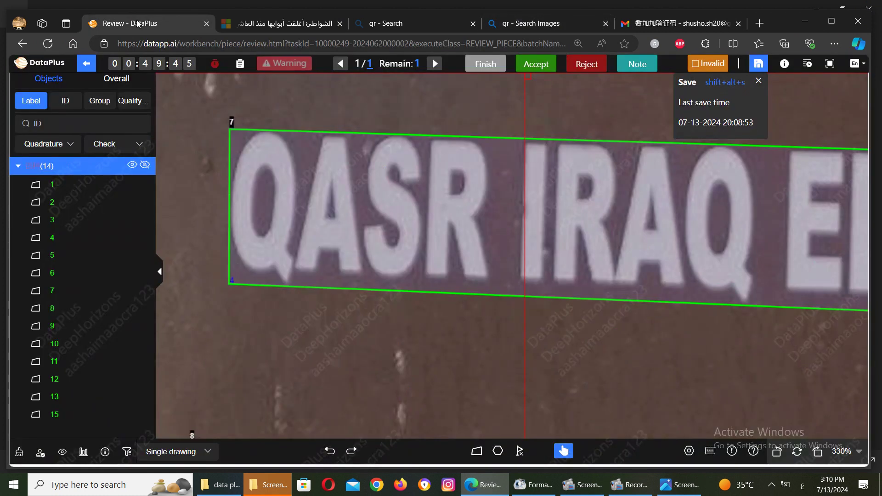
pyautogui.moveTo(277, 177)
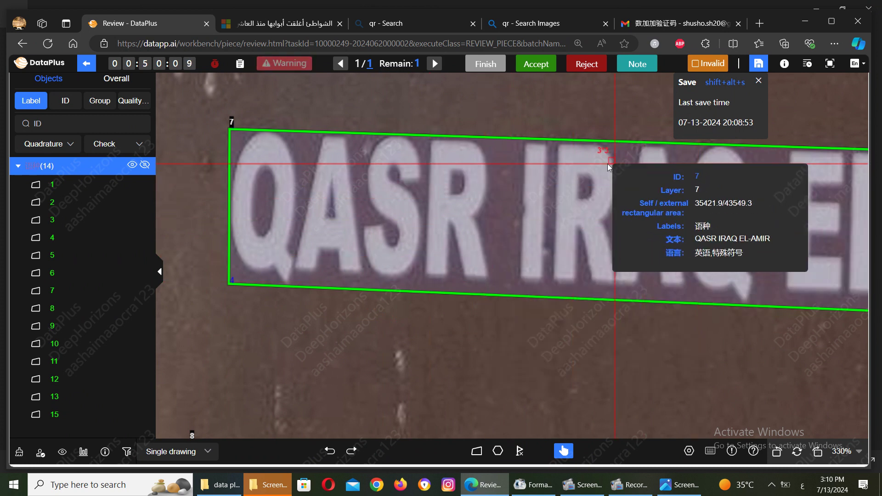
pyautogui.click(680, 485)
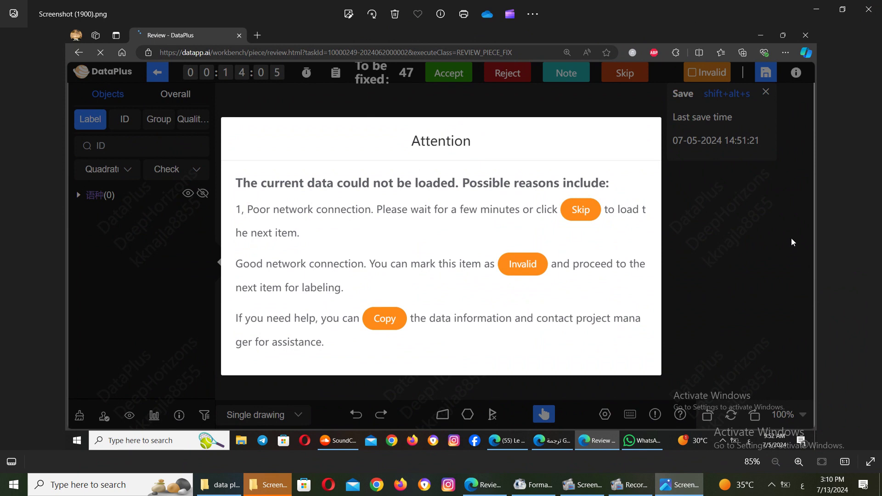
pyautogui.click(875, 248)
pyautogui.click(875, 248)
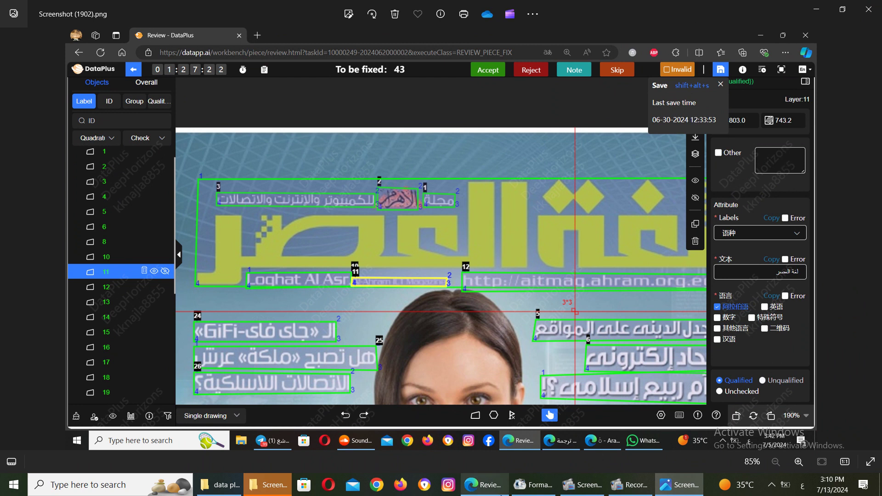
pyautogui.click(475, 491)
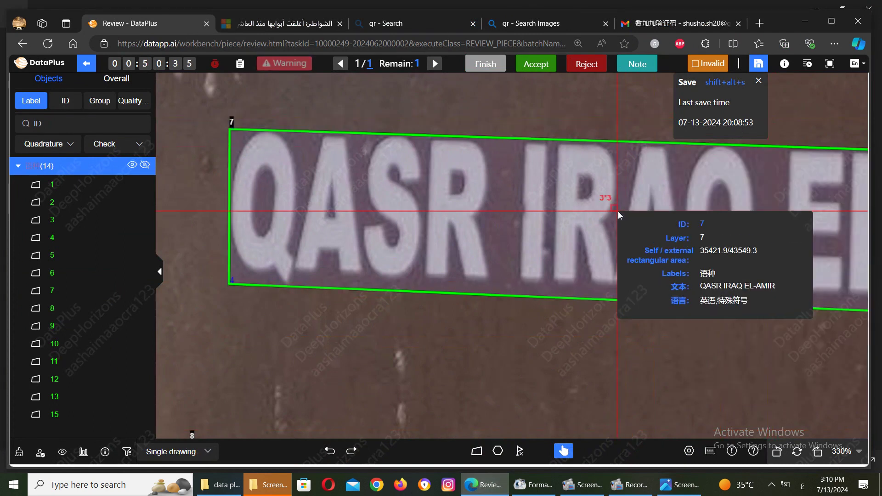
# Step: Type the placeholder note '{*} {*} att's' into box 7's Other field
pyautogui.click(824, 172)
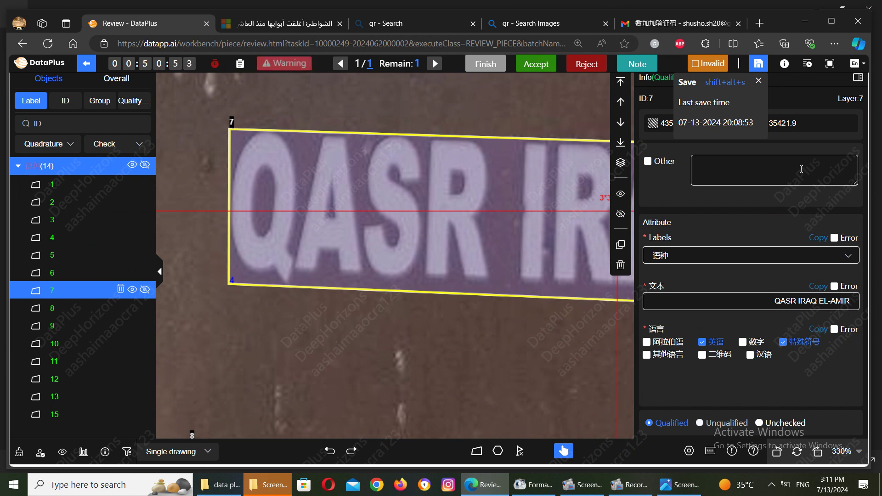
pyautogui.write('{')
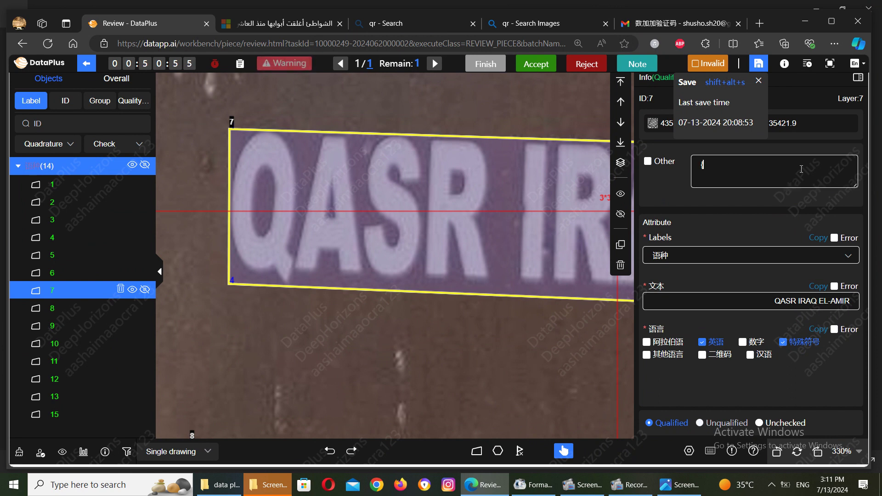
pyautogui.write('8')
pyautogui.press('BackSpace')
pyautogui.write('*}')
pyautogui.write('hkkjk')
pyautogui.press('BackSpace')
pyautogui.press('BackSpace')
pyautogui.press('BackSpace')
pyautogui.press('BackSpace')
pyautogui.press('BackSpace')
pyautogui.press('BackSpace')
pyautogui.press('BackSpace')
pyautogui.write('{*}')
pyautogui.write("a't's")
# Step: Save the task, then clear box 7's Other note and save again
pyautogui.click(759, 63)
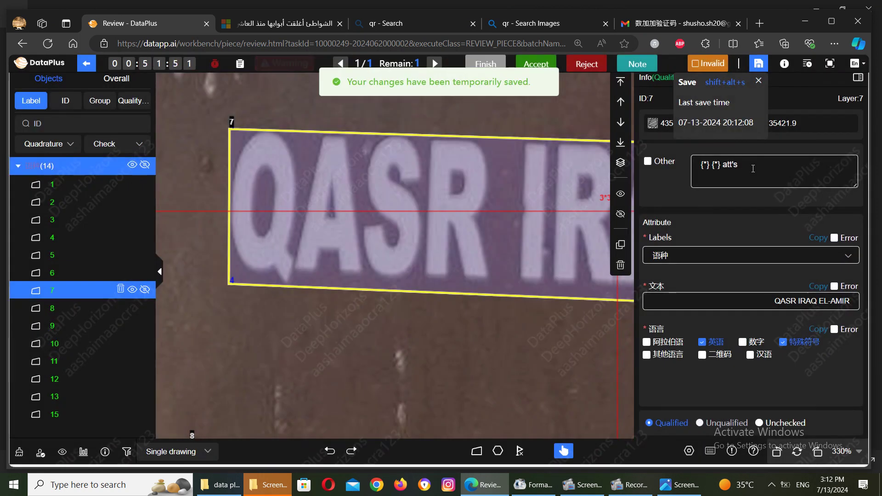
pyautogui.moveTo(752, 168); pyautogui.dragTo(676, 162)
pyautogui.press('BackSpace')
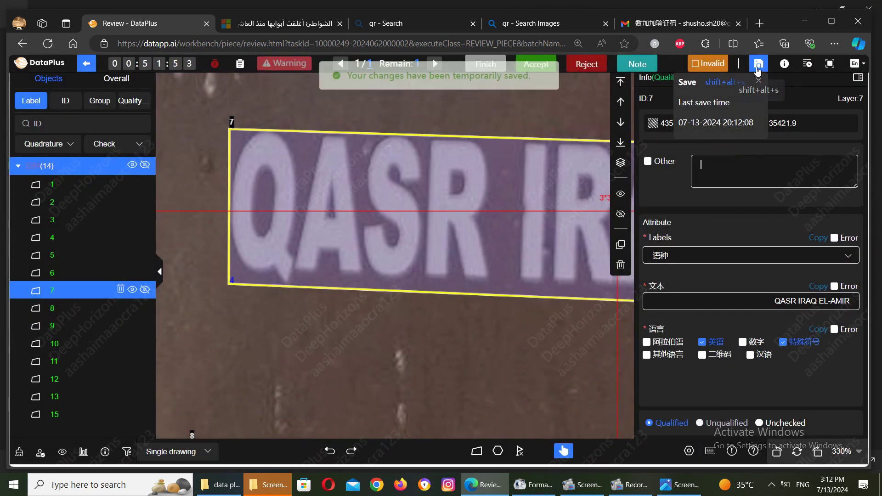
pyautogui.click(759, 63)
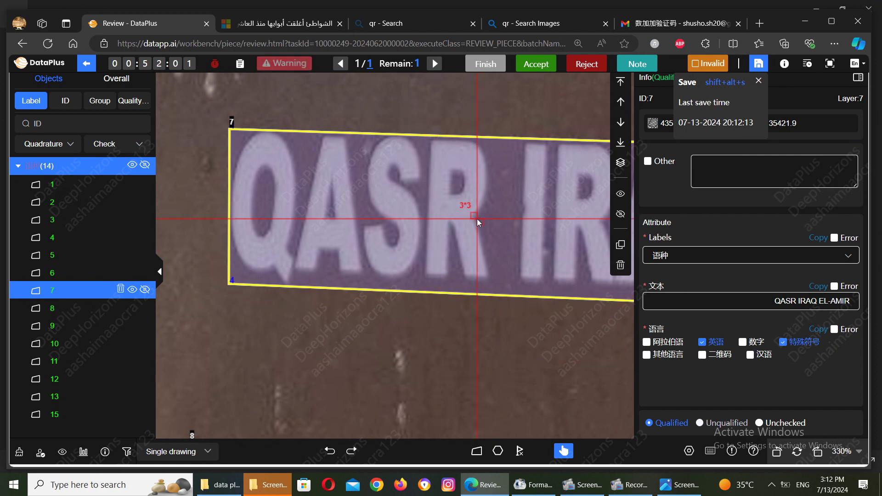
# Step: Zoom out from 330% to 70% and pan right to the Arabic text lines
pyautogui.scroll(-5, 477, 219)
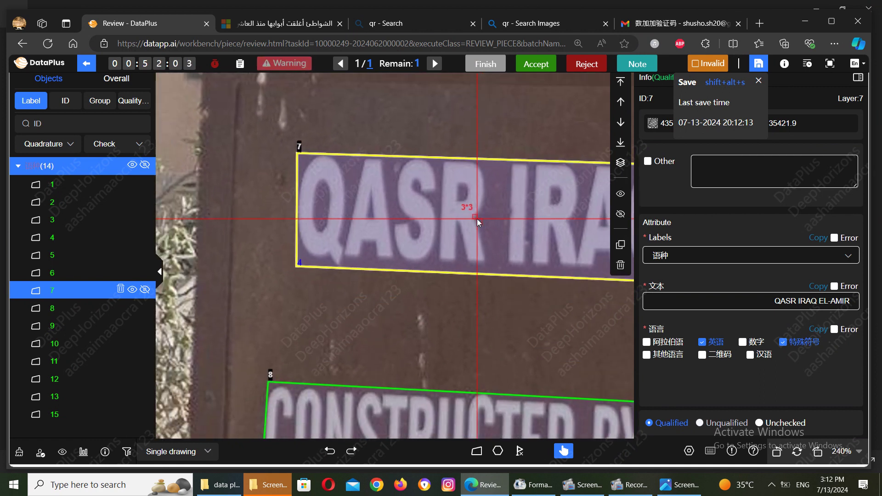
pyautogui.scroll(-6, 477, 219)
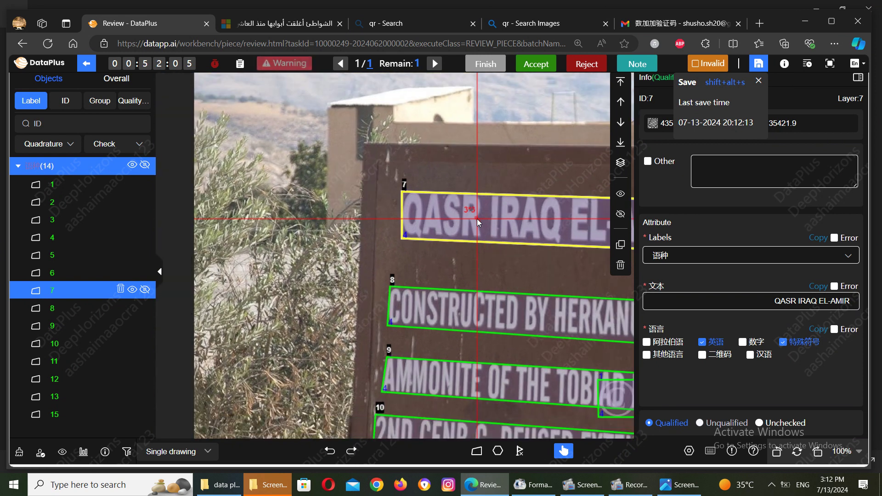
pyautogui.scroll(-2, 477, 219)
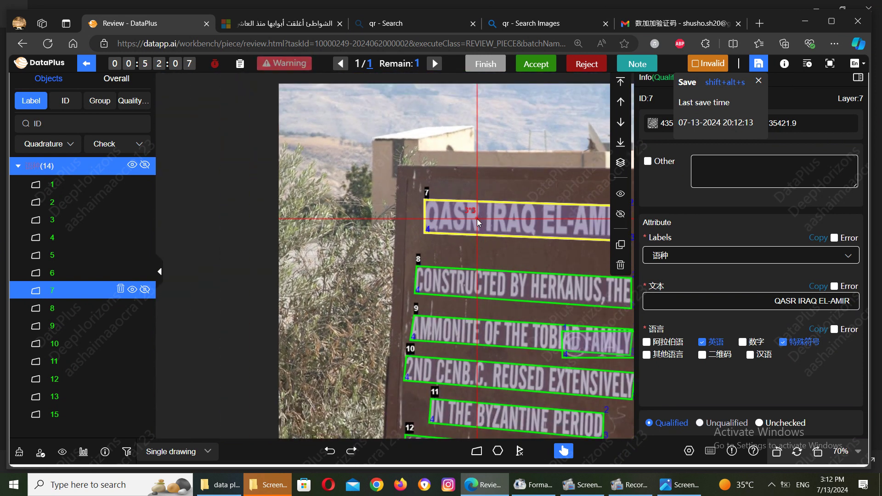
pyautogui.hscroll(5, 477, 221)
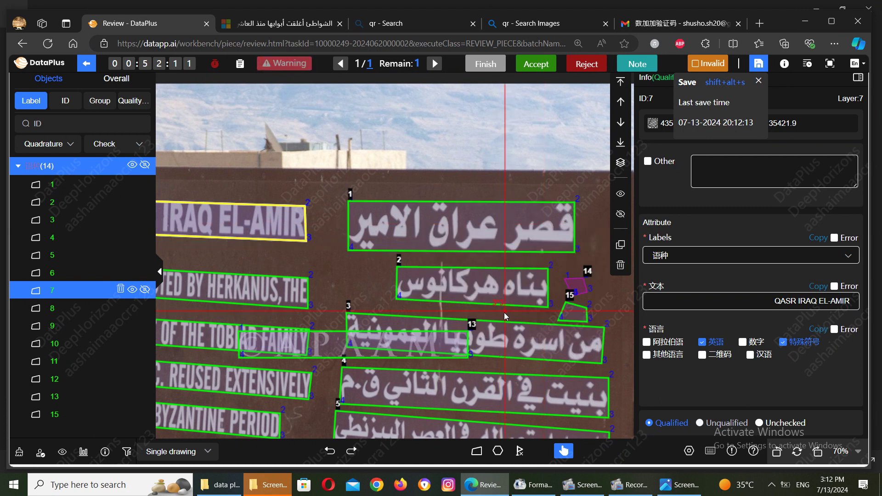
# Step: Delete the stray polygons 14 and 15 beside the Arabic lines
pyautogui.click(576, 294)
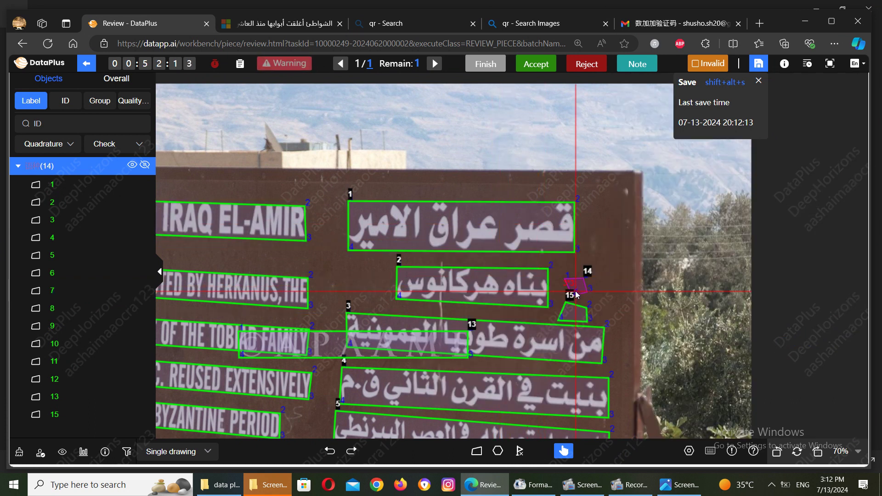
pyautogui.click(578, 291)
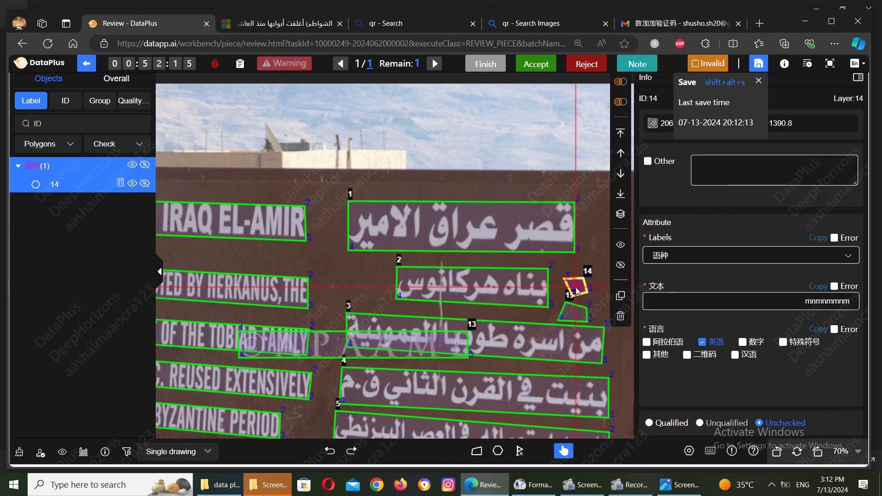
pyautogui.press('Delete')
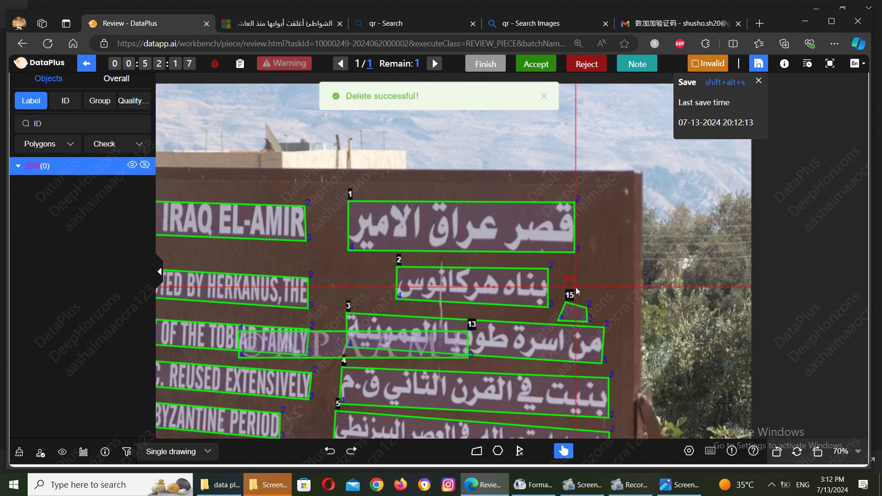
pyautogui.click(568, 310)
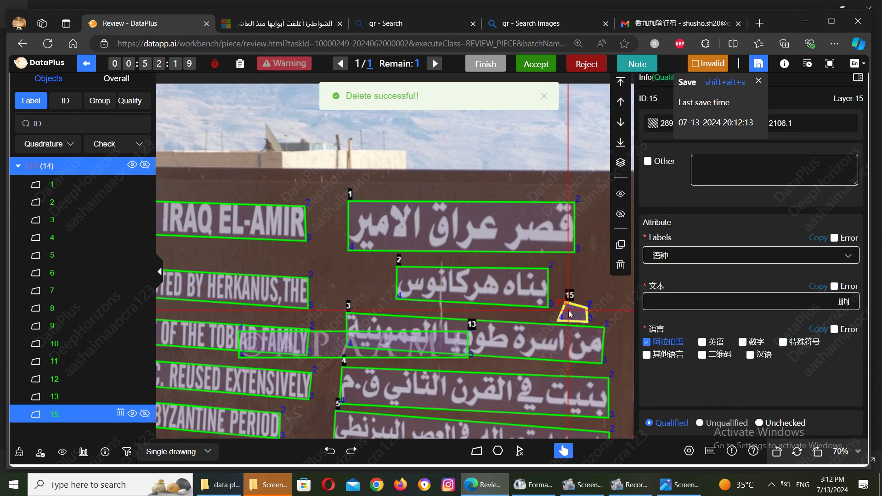
pyautogui.press('Delete')
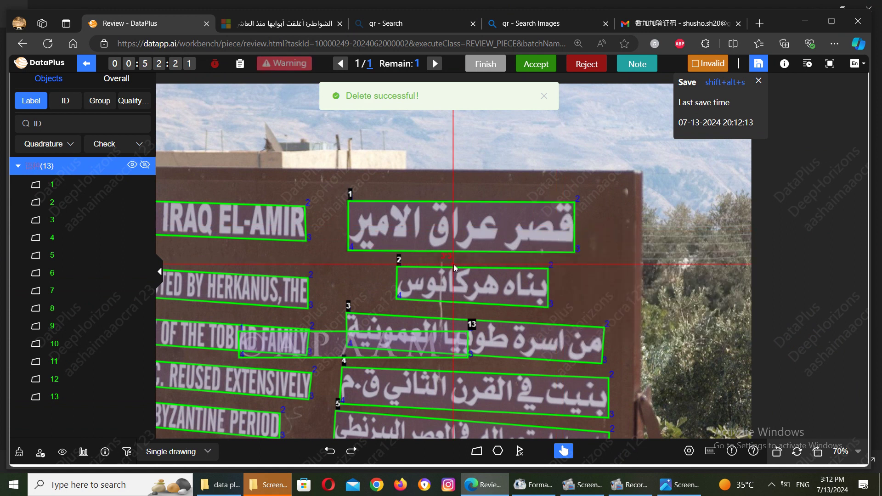
pyautogui.moveTo(137, 316)
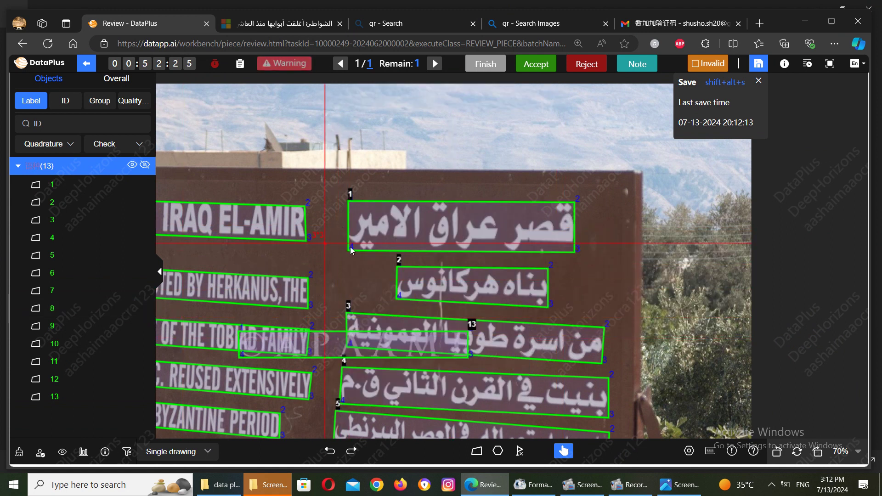
# Step: Isolate Arabic title box 1 to check it, then hide it and select watermark box 13
pyautogui.click(365, 248)
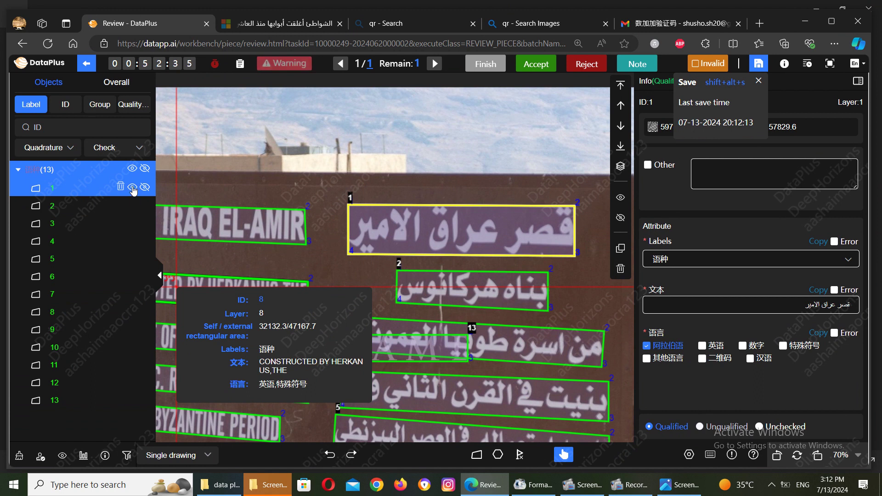
pyautogui.click(132, 188)
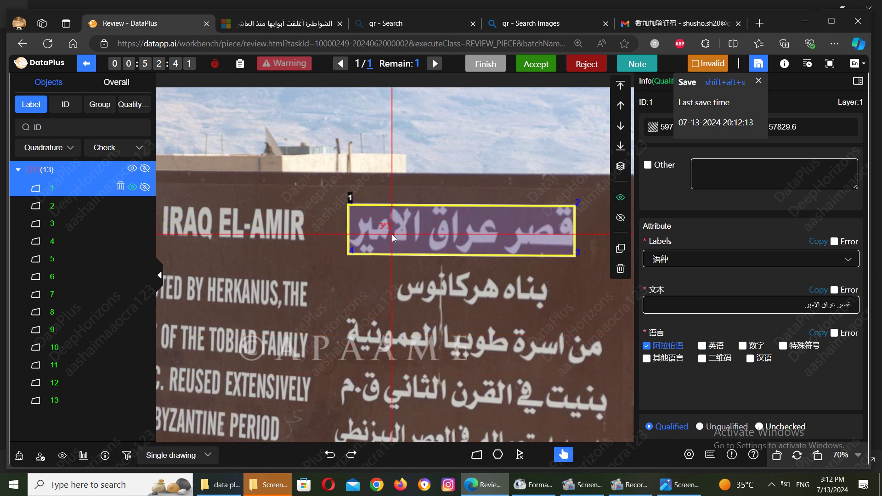
pyautogui.click(133, 188)
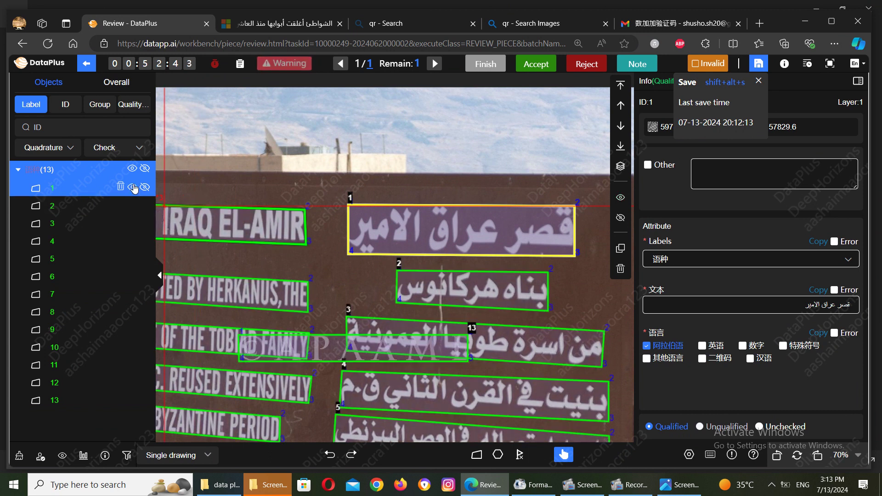
pyautogui.click(132, 188)
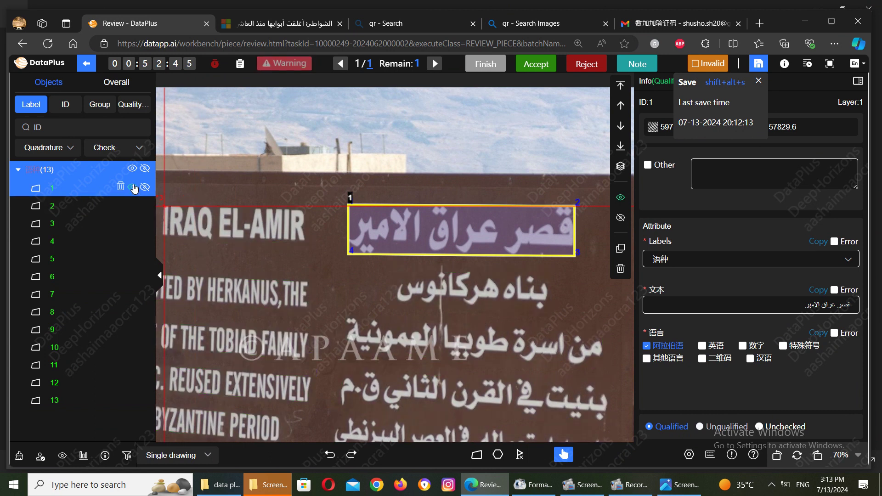
pyautogui.click(133, 188)
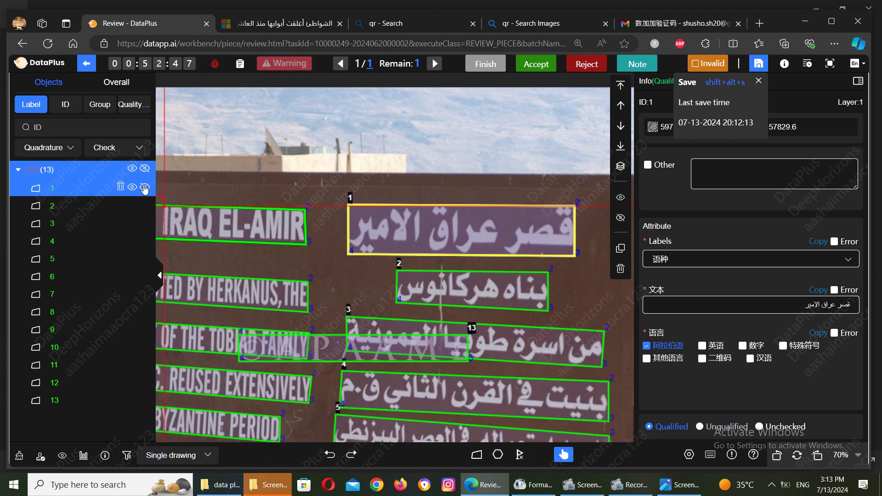
pyautogui.click(145, 188)
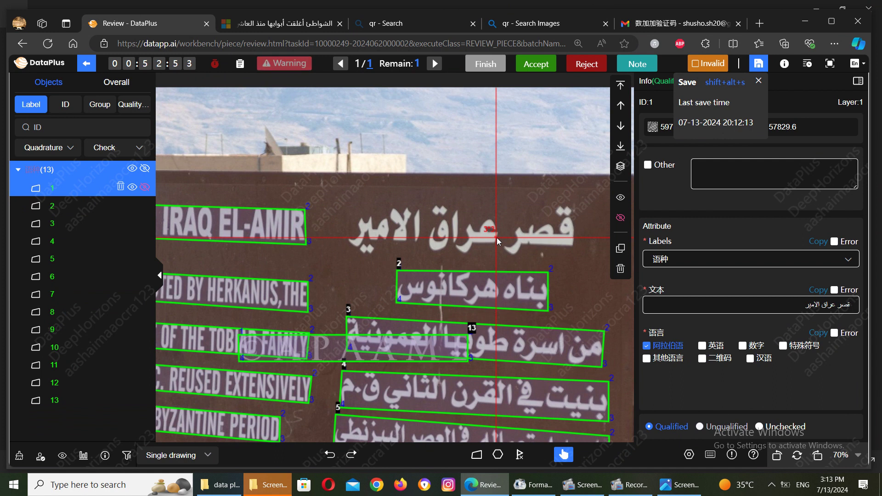
pyautogui.click(340, 341)
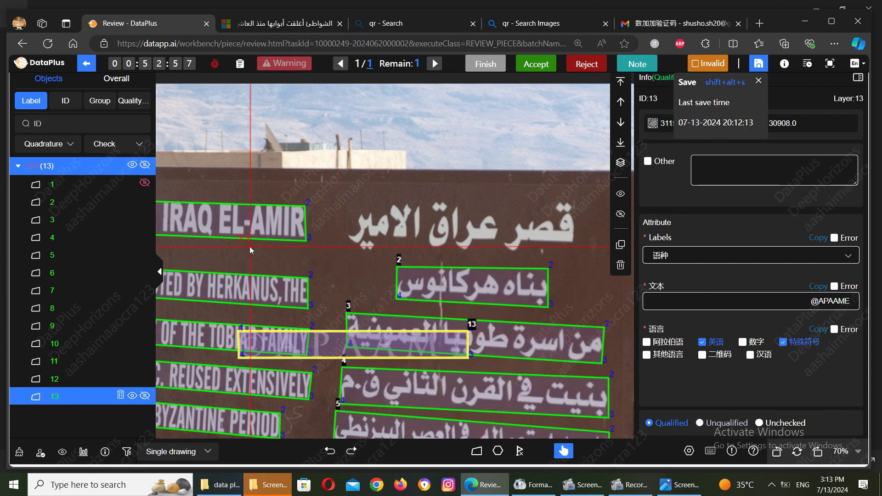
# Step: Unhide box 1, stretch watermark box 13 up and right, and save the annotations
pyautogui.click(146, 185)
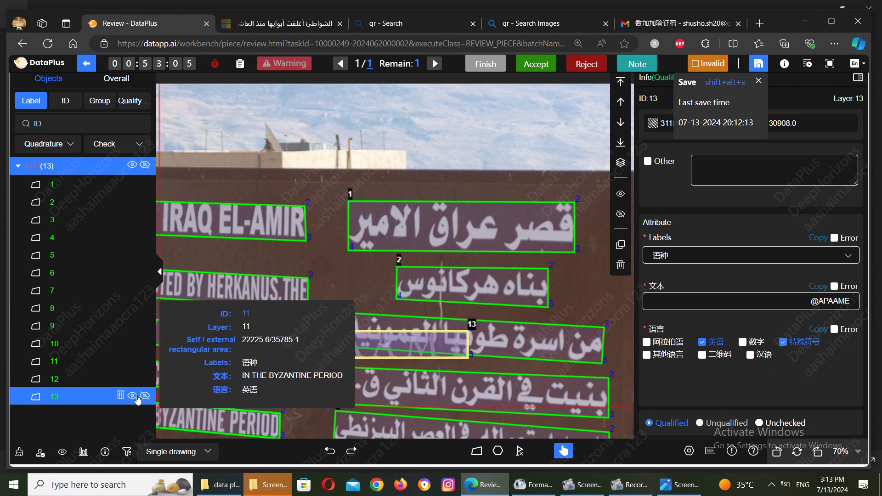
pyautogui.click(133, 398)
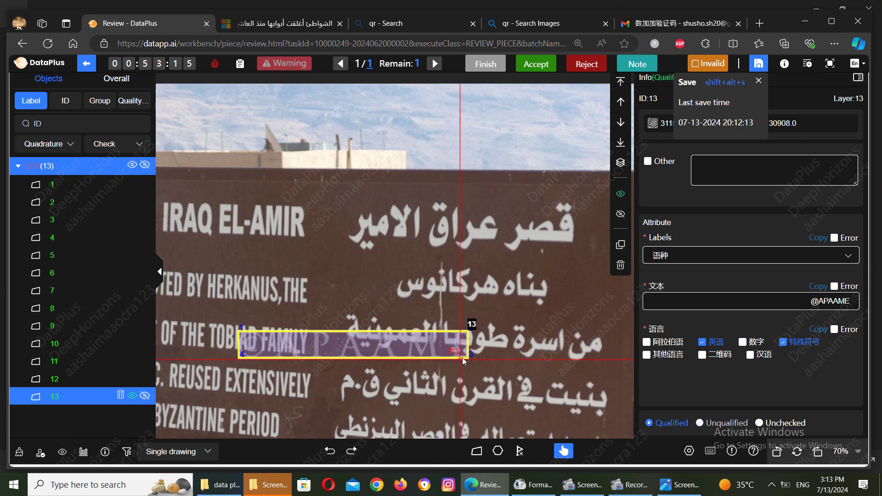
pyautogui.moveTo(467, 331); pyautogui.dragTo(471, 359)
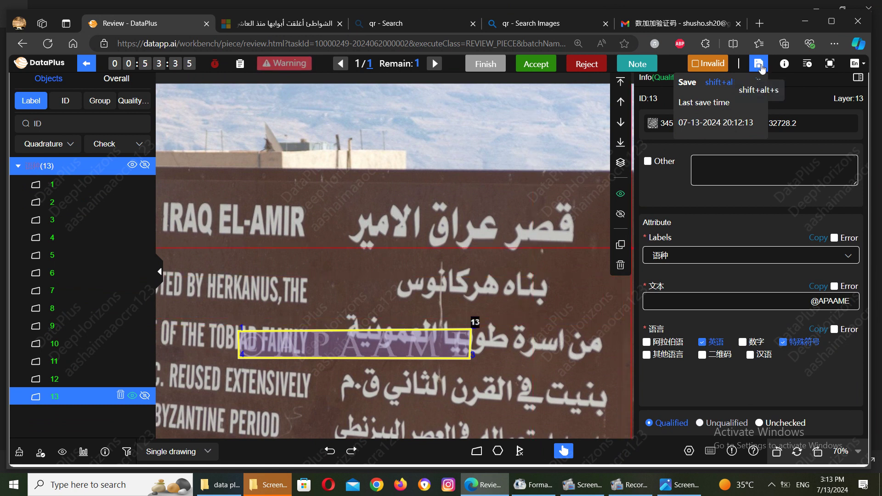
pyautogui.click(760, 66)
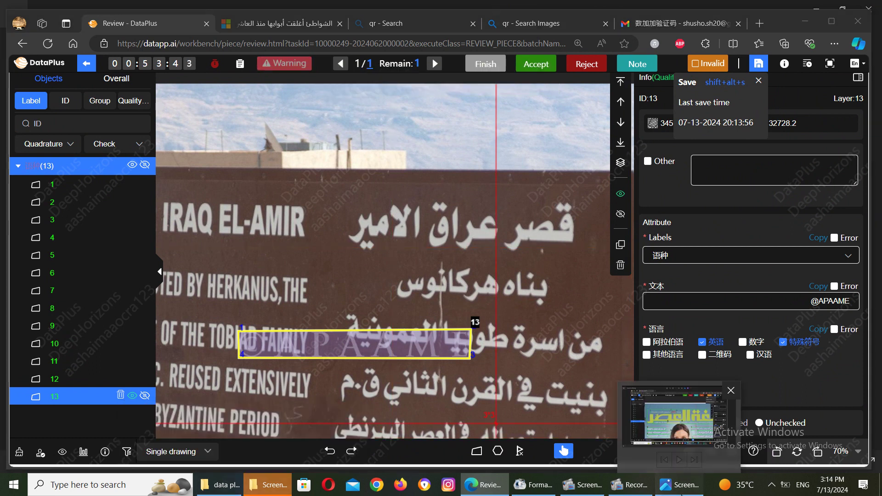
pyautogui.click(684, 486)
# Step: Advance Windows Photos to the next saved screenshot, Screenshot (1902).png
pyautogui.moveTo(878, 246)
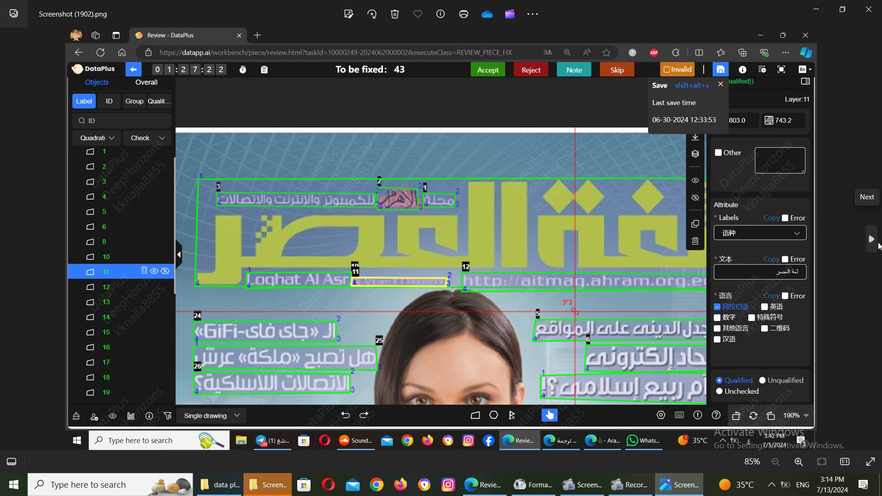
pyautogui.click(878, 245)
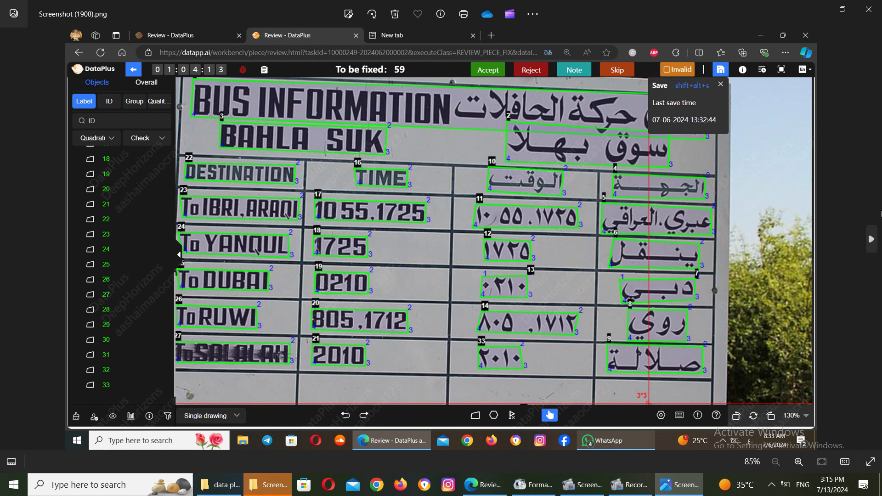
# Step: Page forward four screenshots to Screenshot (1929).png and zoom in on the hotel facade annotations
pyautogui.click(872, 243)
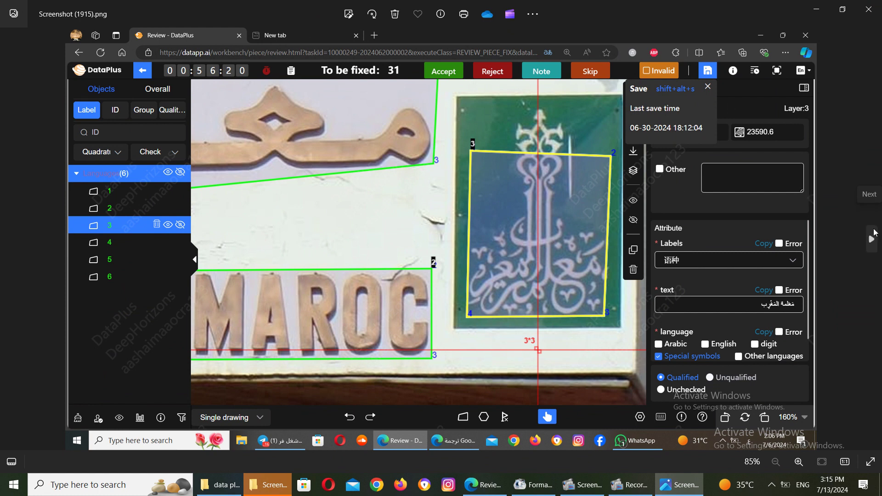
pyautogui.click(873, 239)
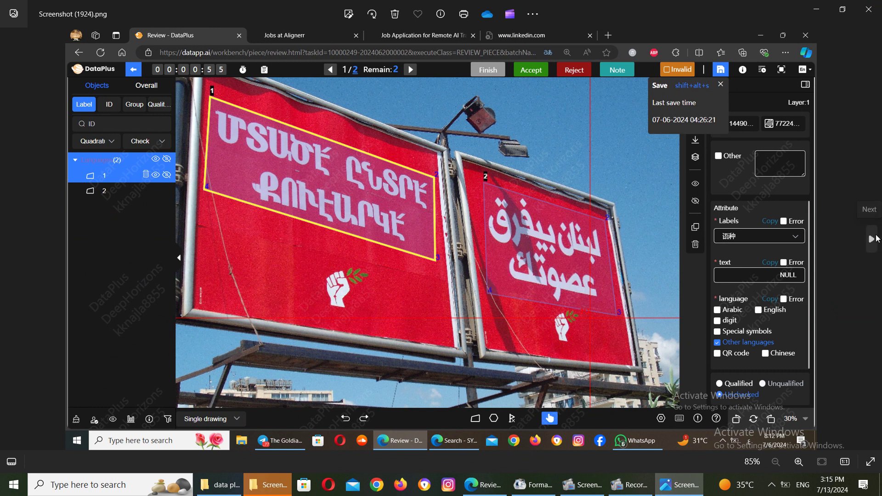
pyautogui.click(875, 240)
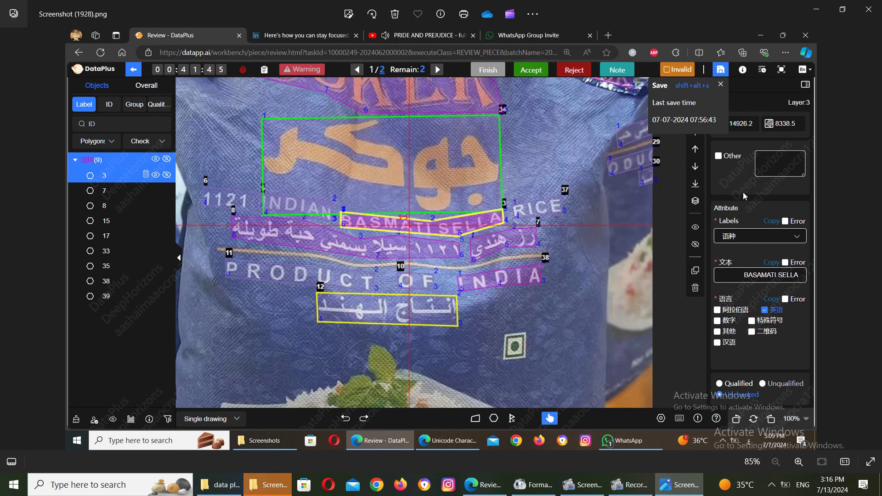
pyautogui.click(870, 242)
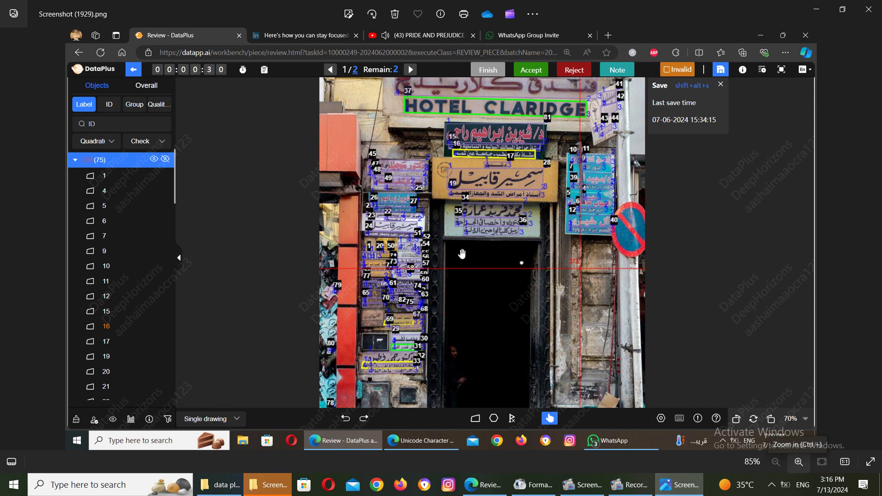
pyautogui.scroll(3, 462, 254)
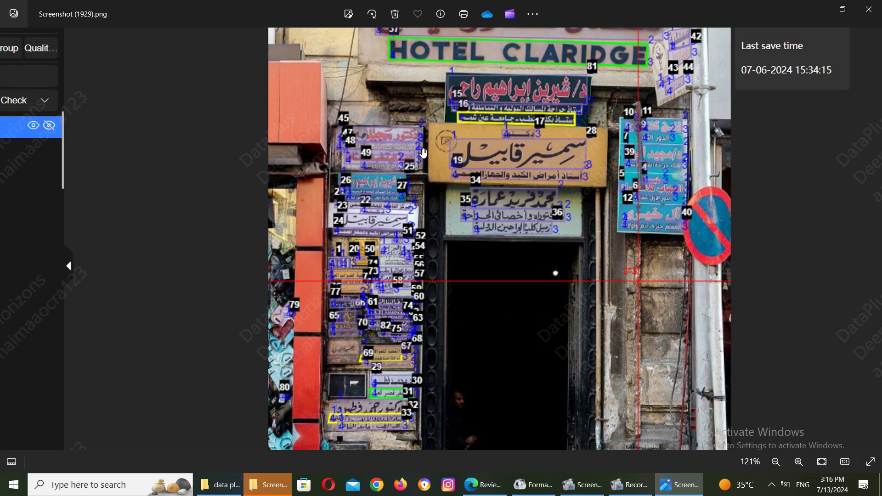
pyautogui.moveTo(429, 236); pyautogui.dragTo(426, 329)
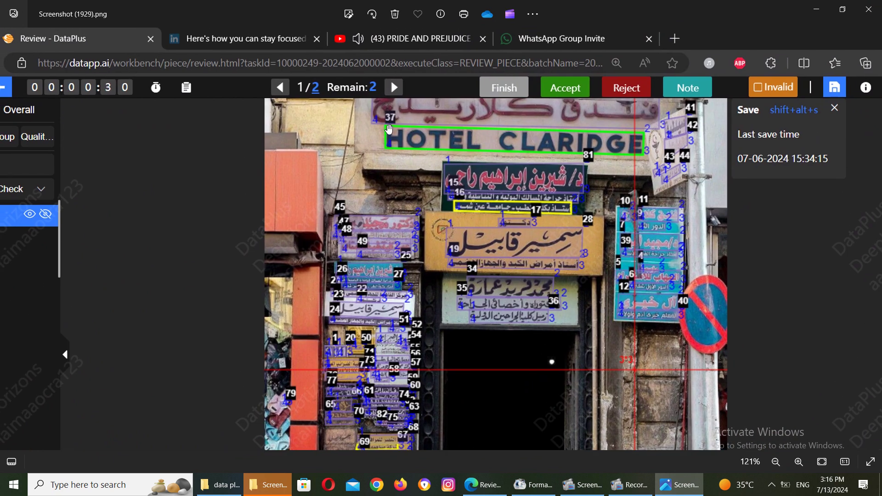